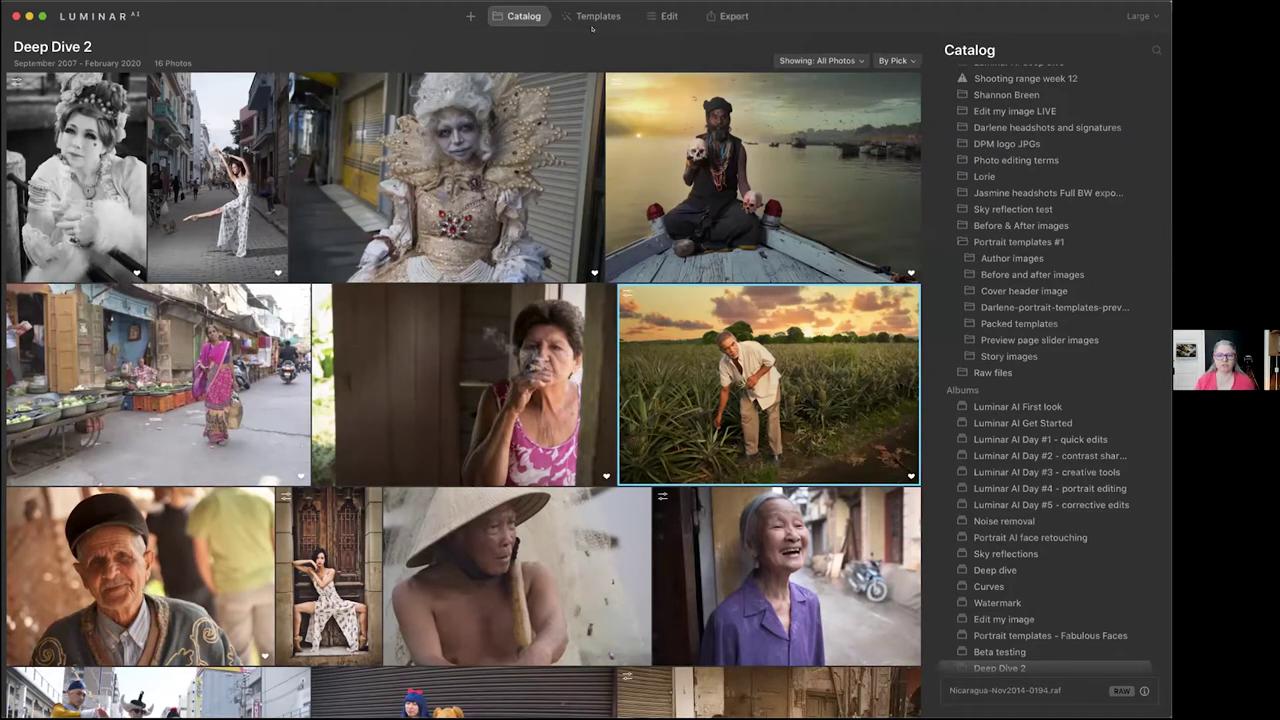
Open the costumed woman portrait in Templates and apply Ghoulish Grunge from My Templates
{"action": "left_click", "coordinate": [540, 101]}
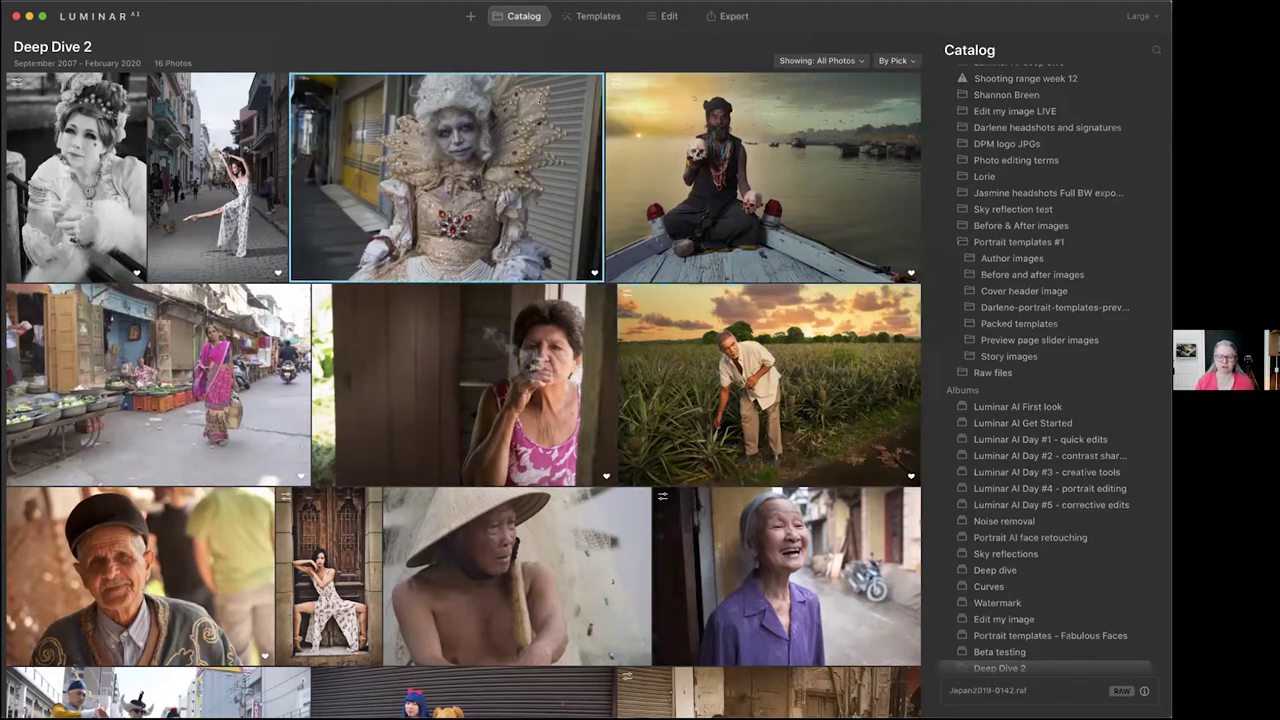
{"action": "left_click", "coordinate": [590, 16]}
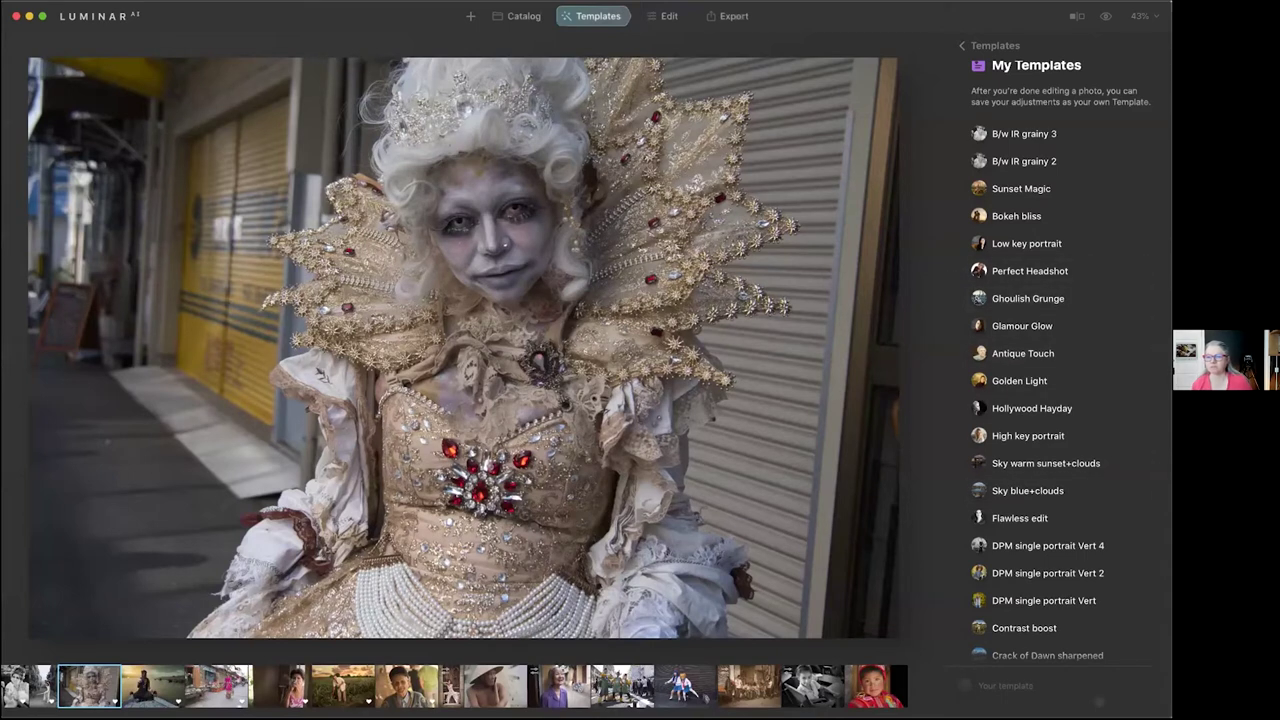
{"action": "left_click", "coordinate": [1028, 298]}
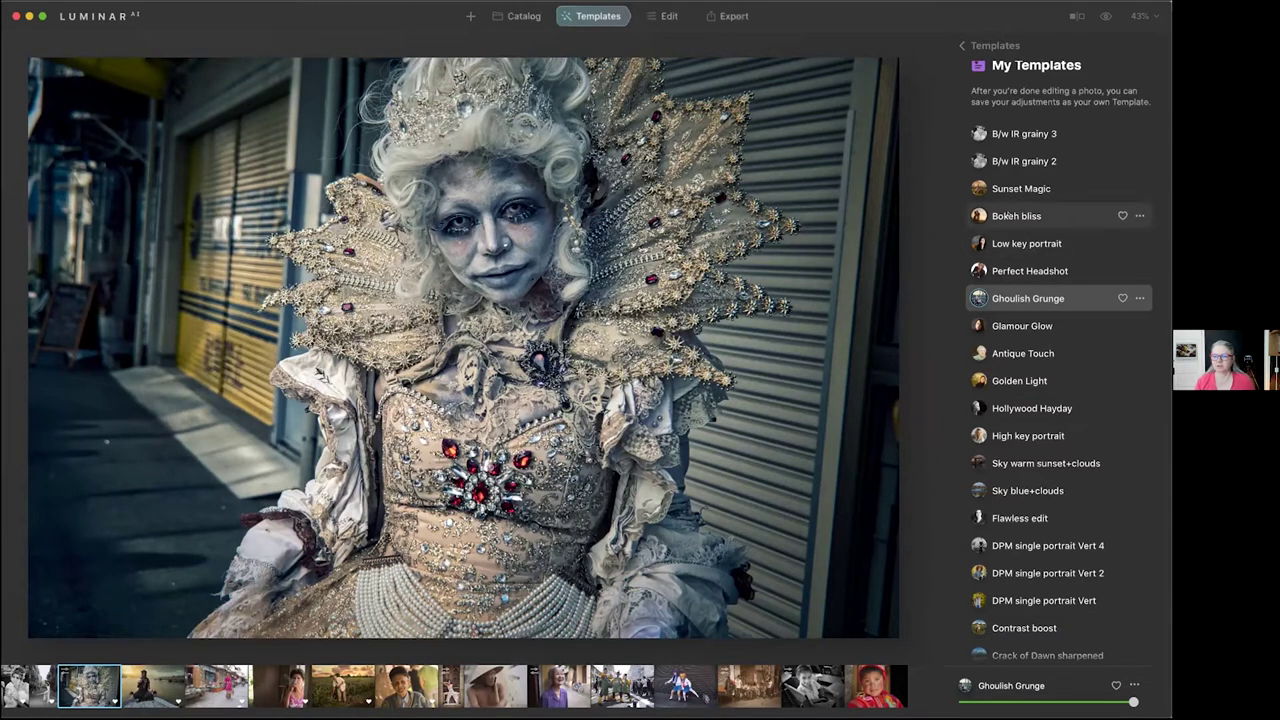
Switch the portrait to the Bokeh bliss template and check it in the Edit history
{"action": "left_click", "coordinate": [1008, 215]}
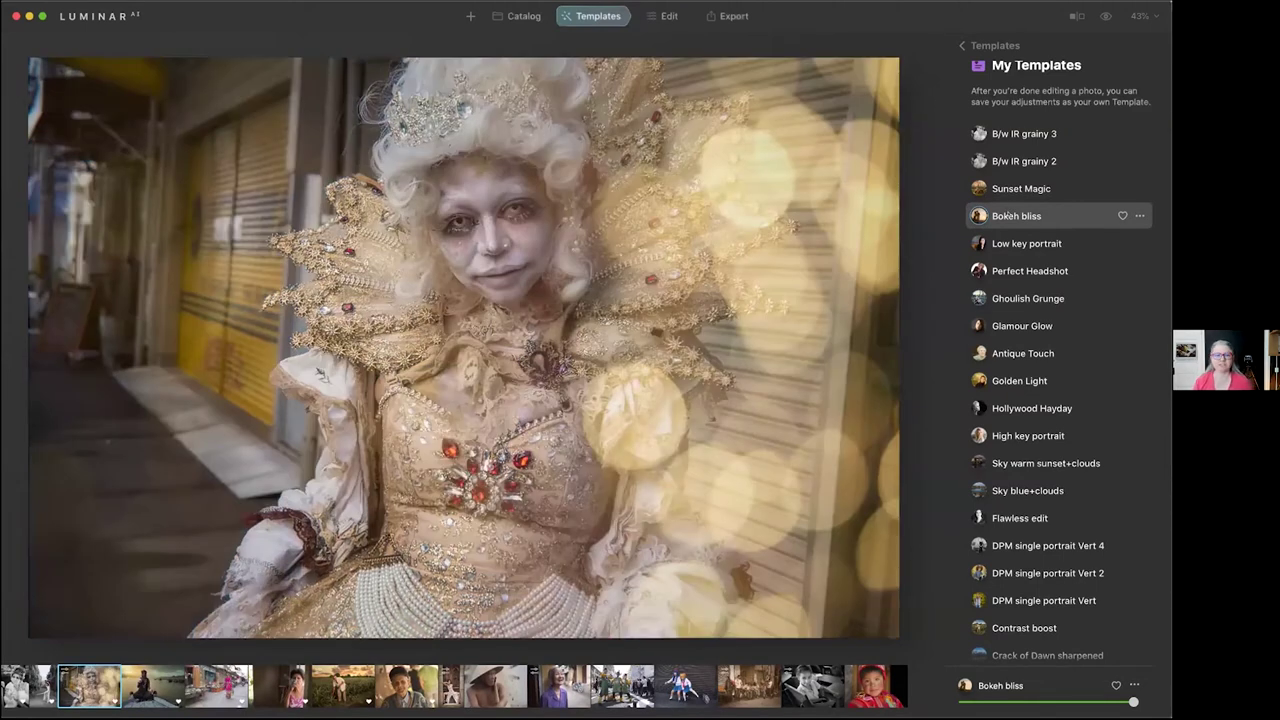
{"action": "left_click", "coordinate": [665, 18]}
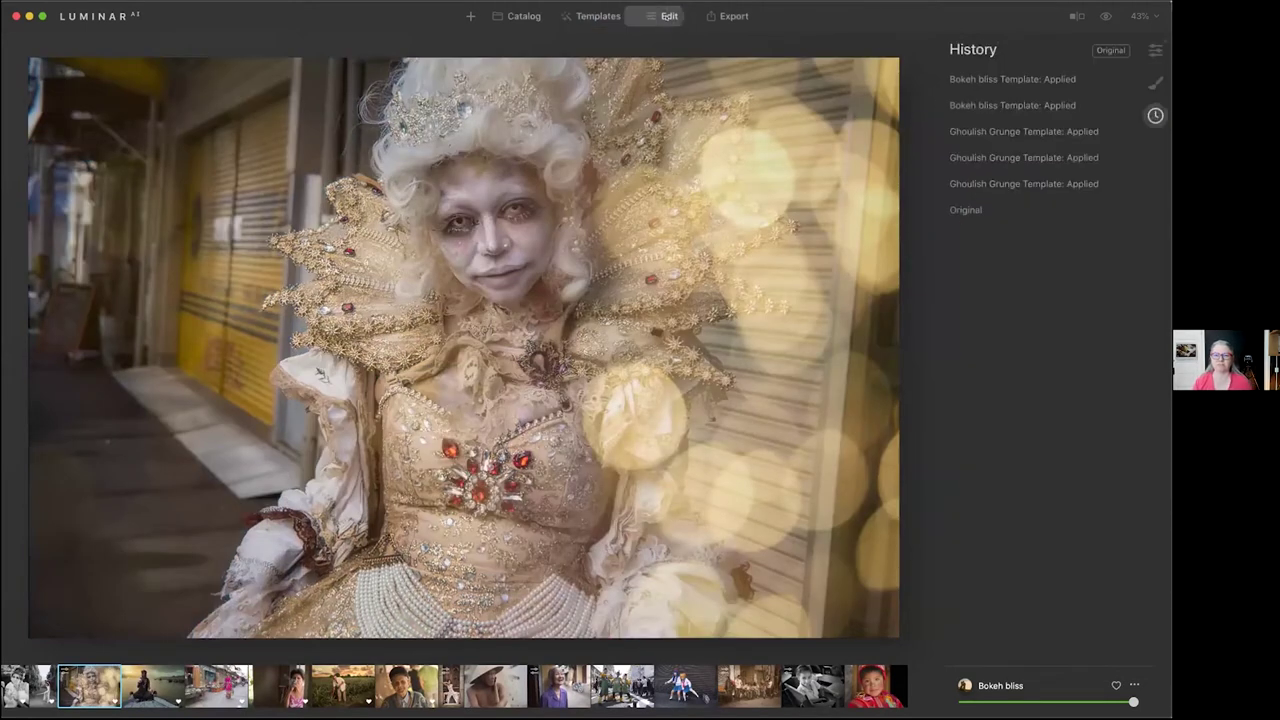
Flip the Texture layer's bokeh horizontally in Local Masking and reveal its Advanced Settings
{"action": "left_click", "coordinate": [1153, 50]}
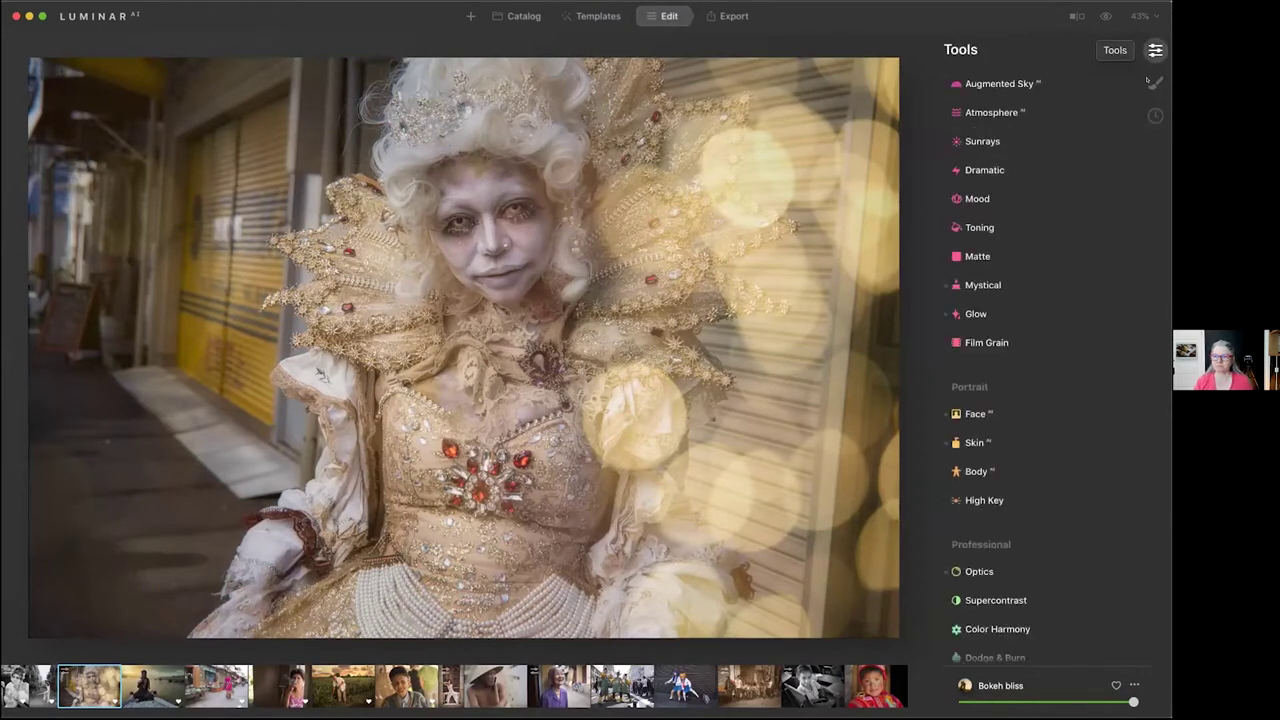
{"action": "left_click", "coordinate": [1154, 83]}
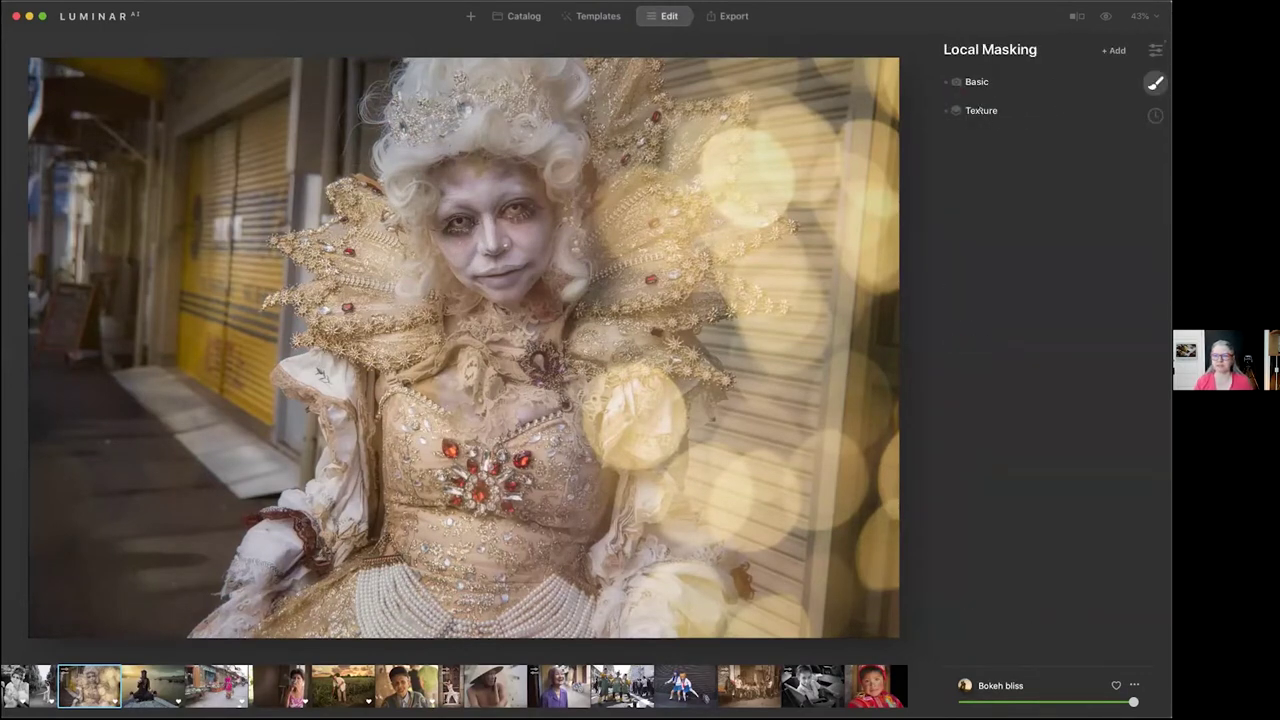
{"action": "left_click", "coordinate": [975, 110]}
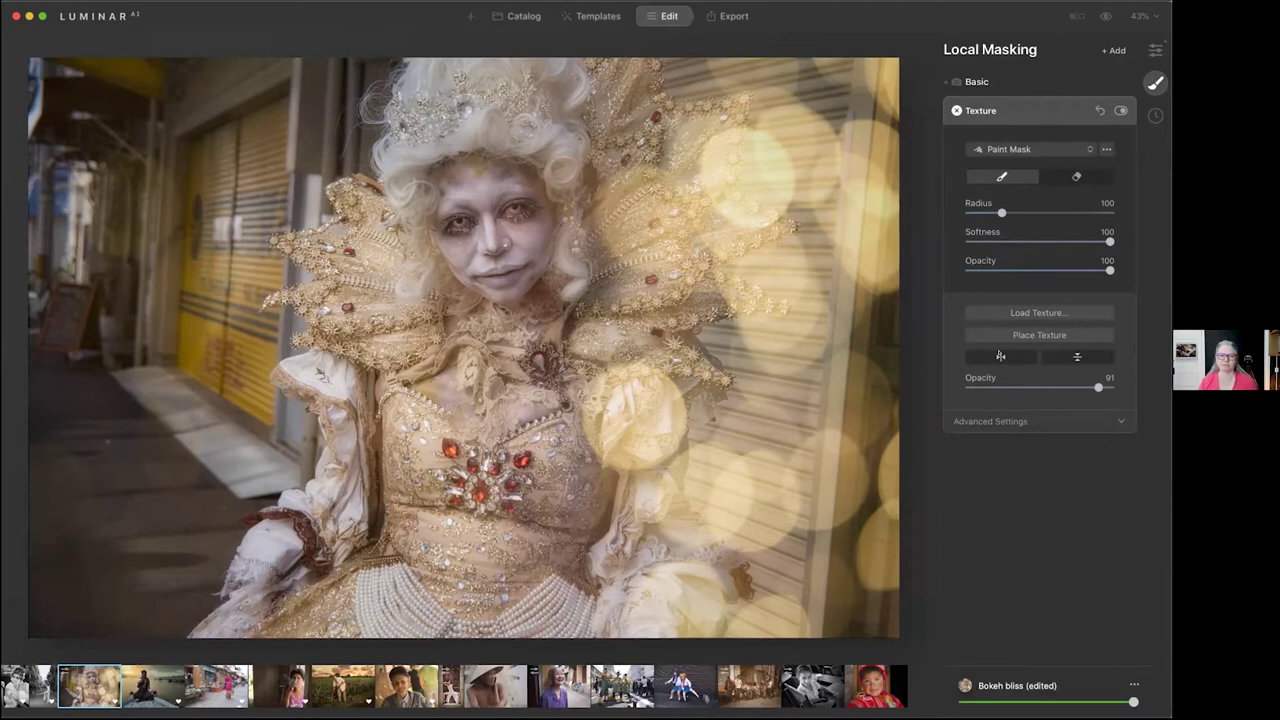
{"action": "left_click", "coordinate": [992, 355]}
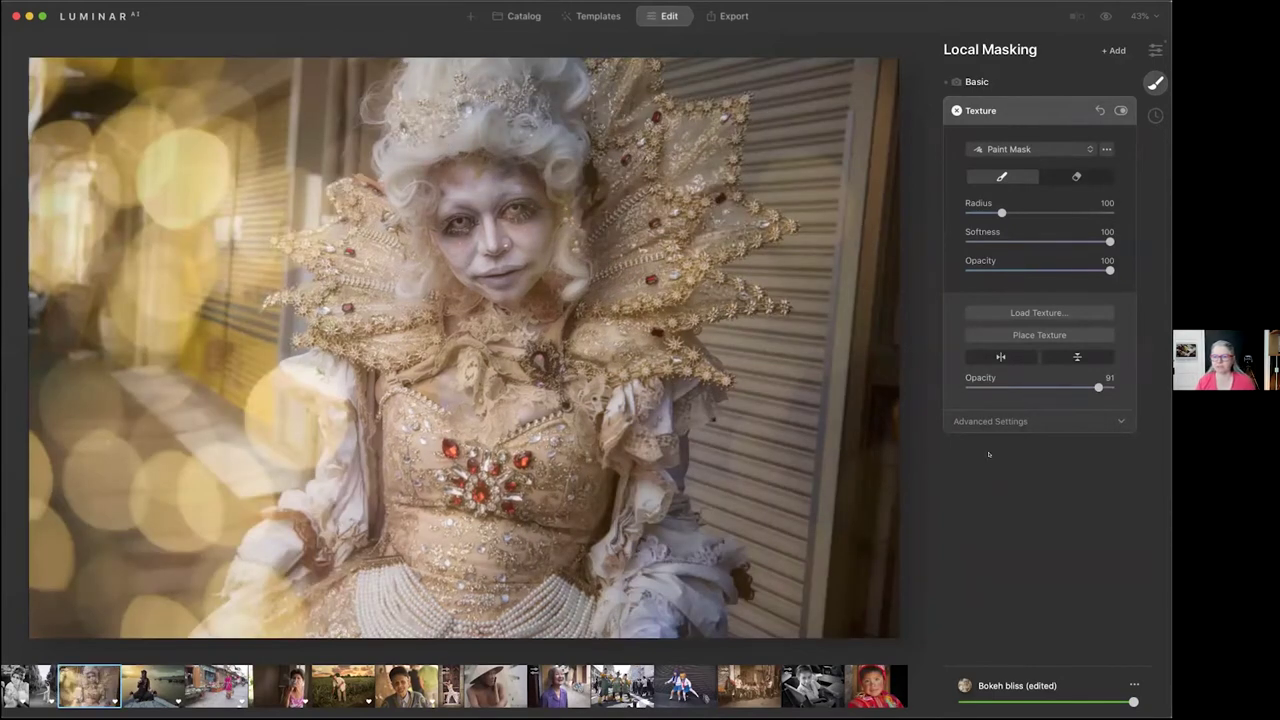
{"action": "left_click", "coordinate": [990, 421]}
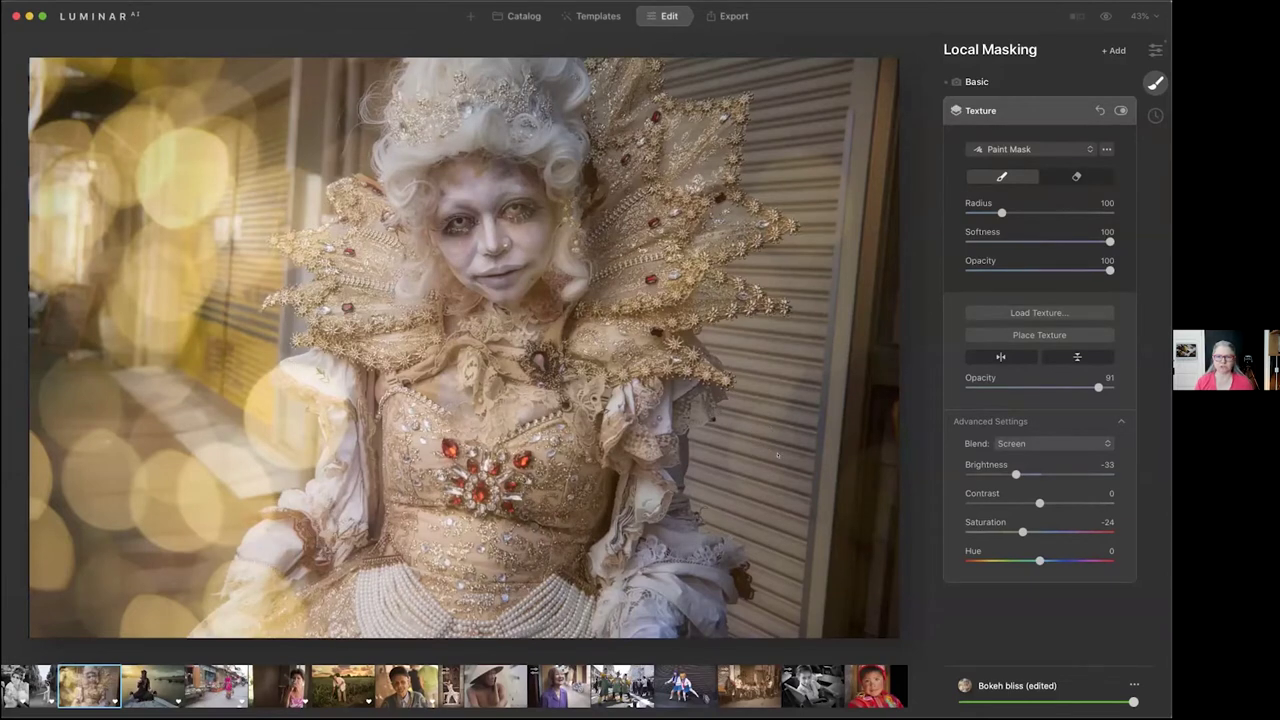
{"action": "left_click", "coordinate": [1010, 149]}
Change the Texture mask to Gradient Mask and drag a gradient across the portrait
{"action": "left_click", "coordinate": [1016, 182]}
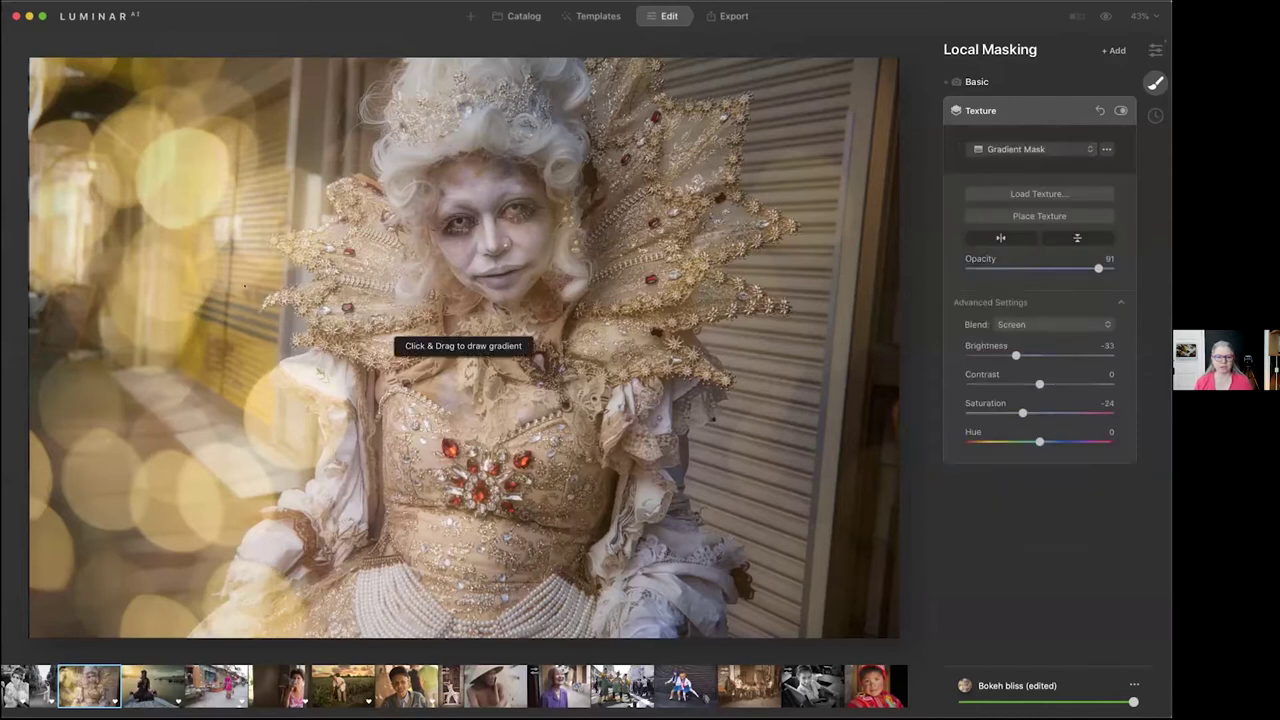
{"action": "left_click_drag", "start_coordinate": [257, 290], "coordinate": [380, 317]}
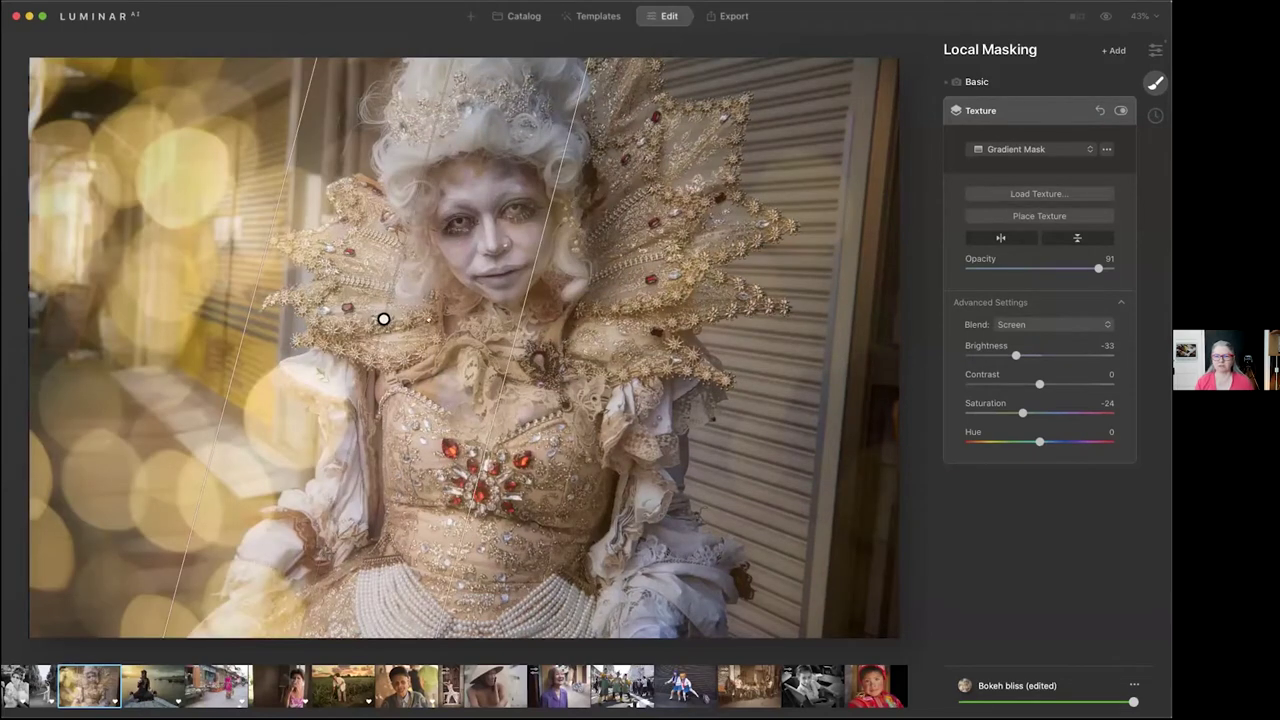
{"action": "left_click_drag", "start_coordinate": [383, 319], "coordinate": [443, 323]}
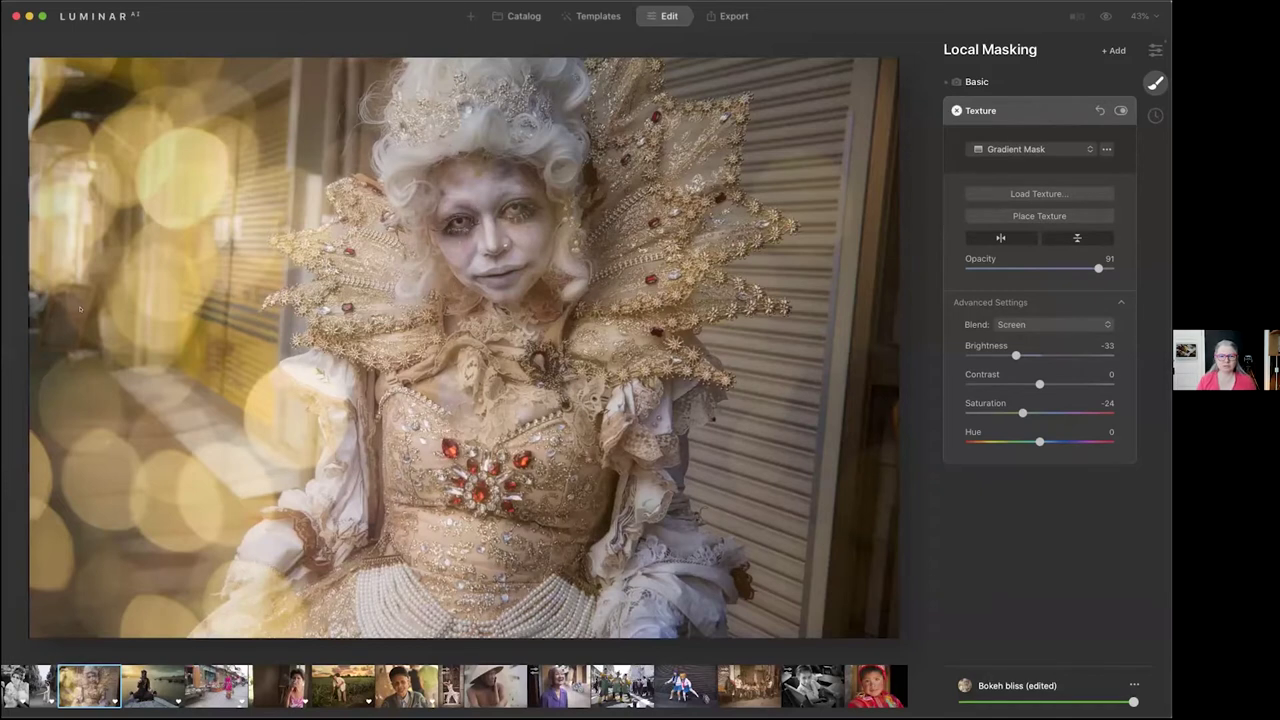
Clear the gradient mask from the mask options and draw a new gradient across the portrait
{"action": "left_click", "coordinate": [1106, 149]}
{"action": "left_click", "coordinate": [1105, 192]}
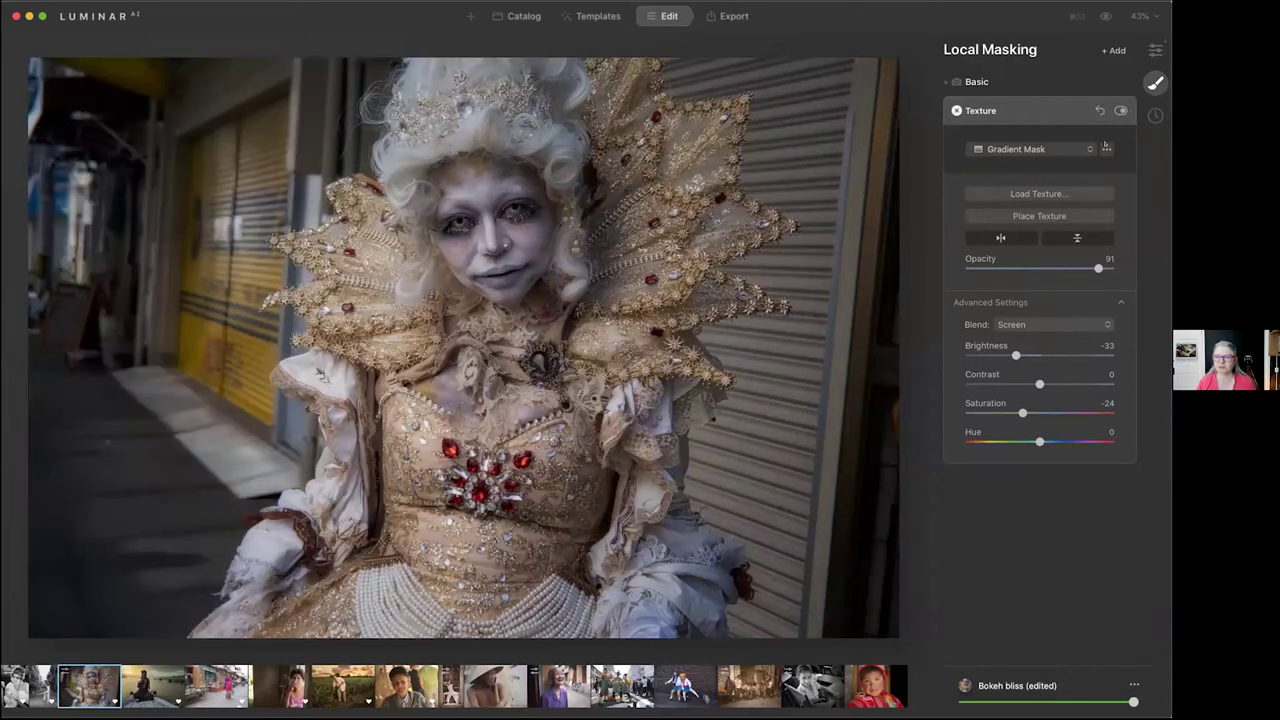
{"action": "left_click", "coordinate": [1106, 148]}
{"action": "left_click", "coordinate": [1105, 191]}
{"action": "left_click", "coordinate": [1106, 148]}
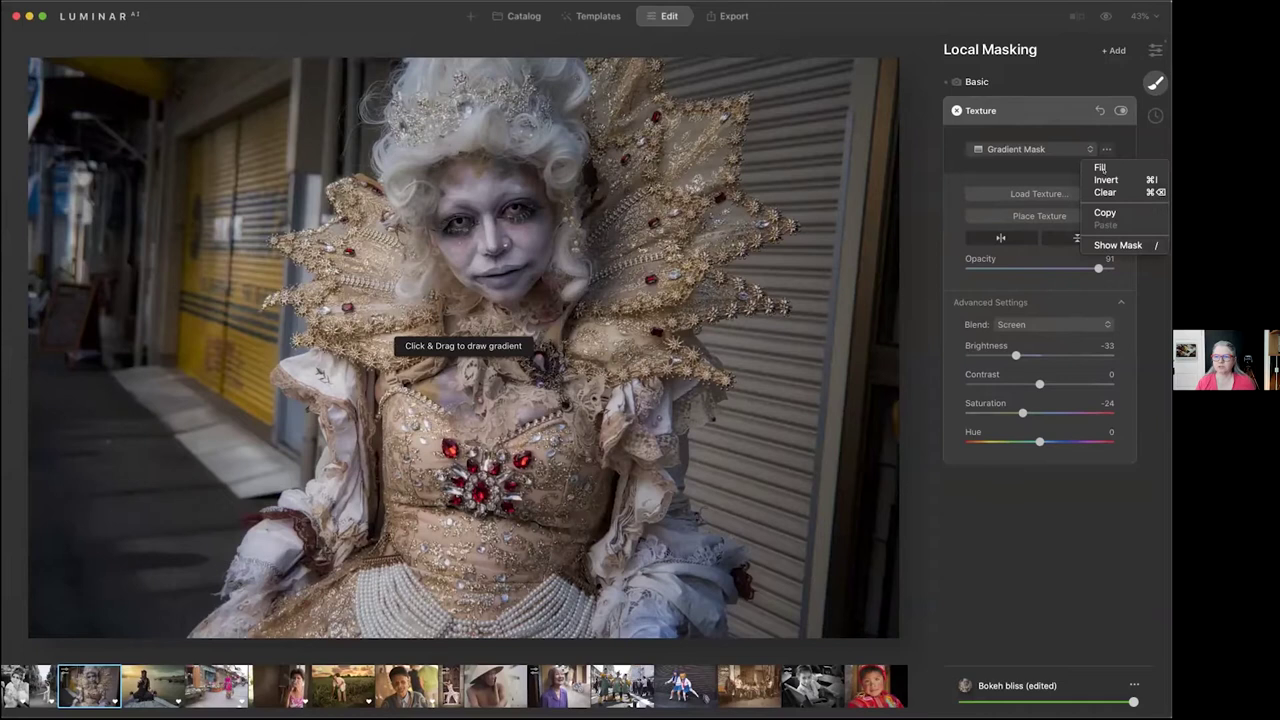
{"action": "left_click", "coordinate": [1001, 143]}
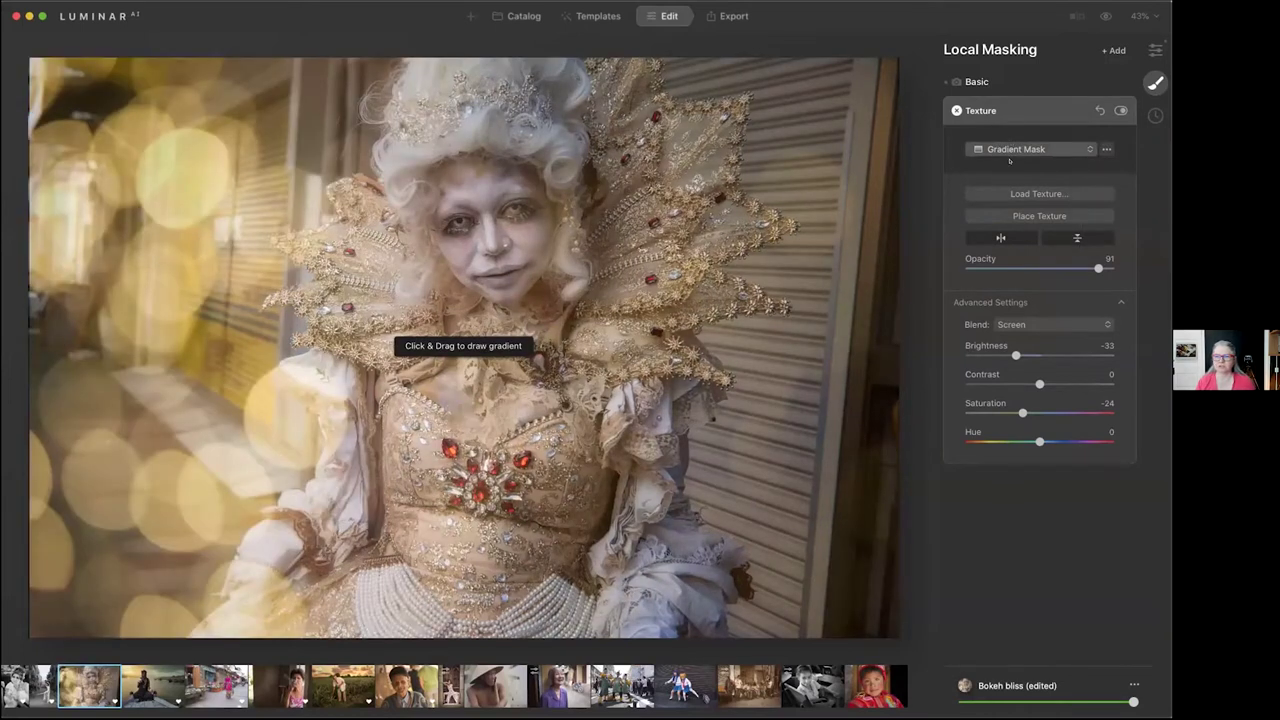
{"action": "left_click", "coordinate": [1015, 148]}
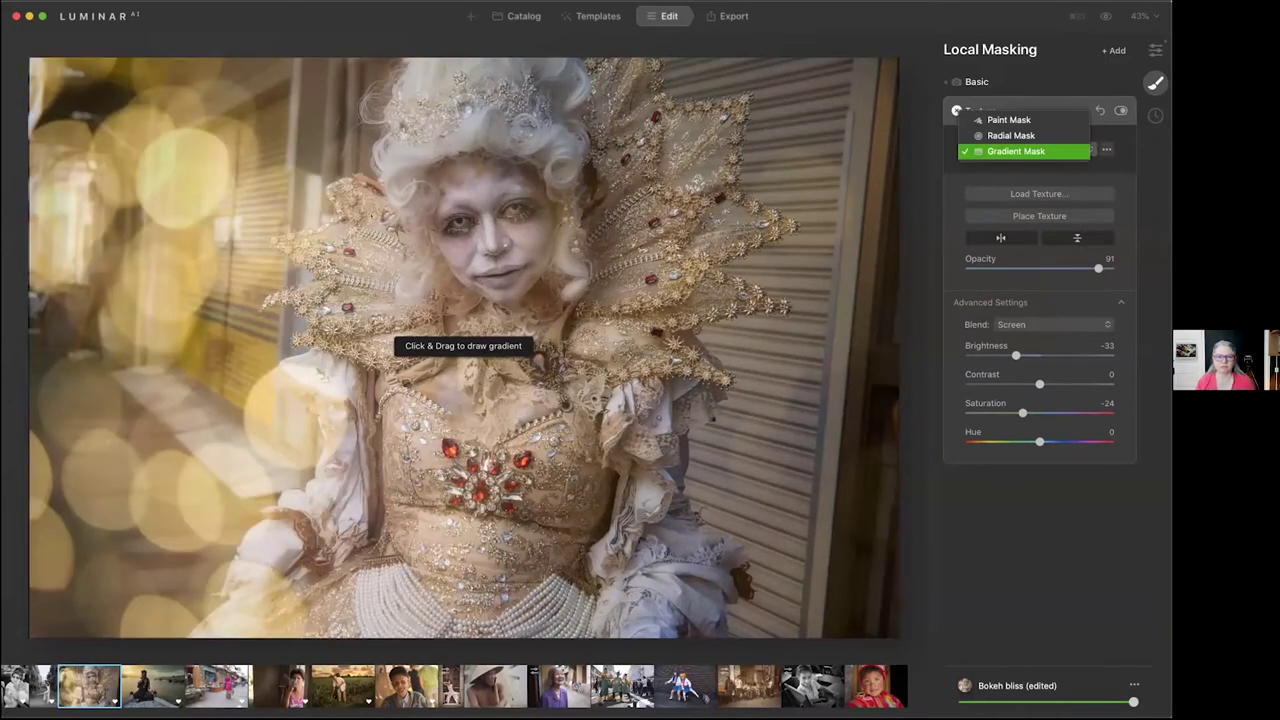
{"action": "left_click", "coordinate": [1015, 151]}
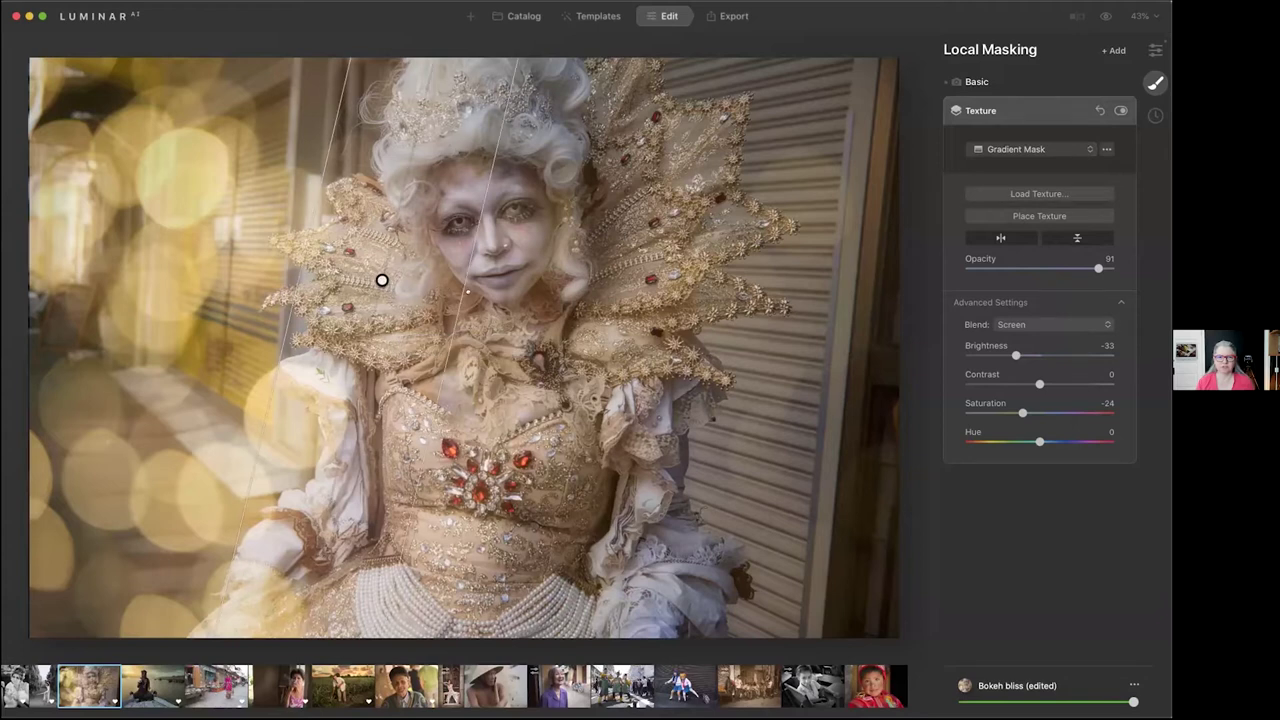
{"action": "left_click_drag", "start_coordinate": [380, 277], "coordinate": [389, 281]}
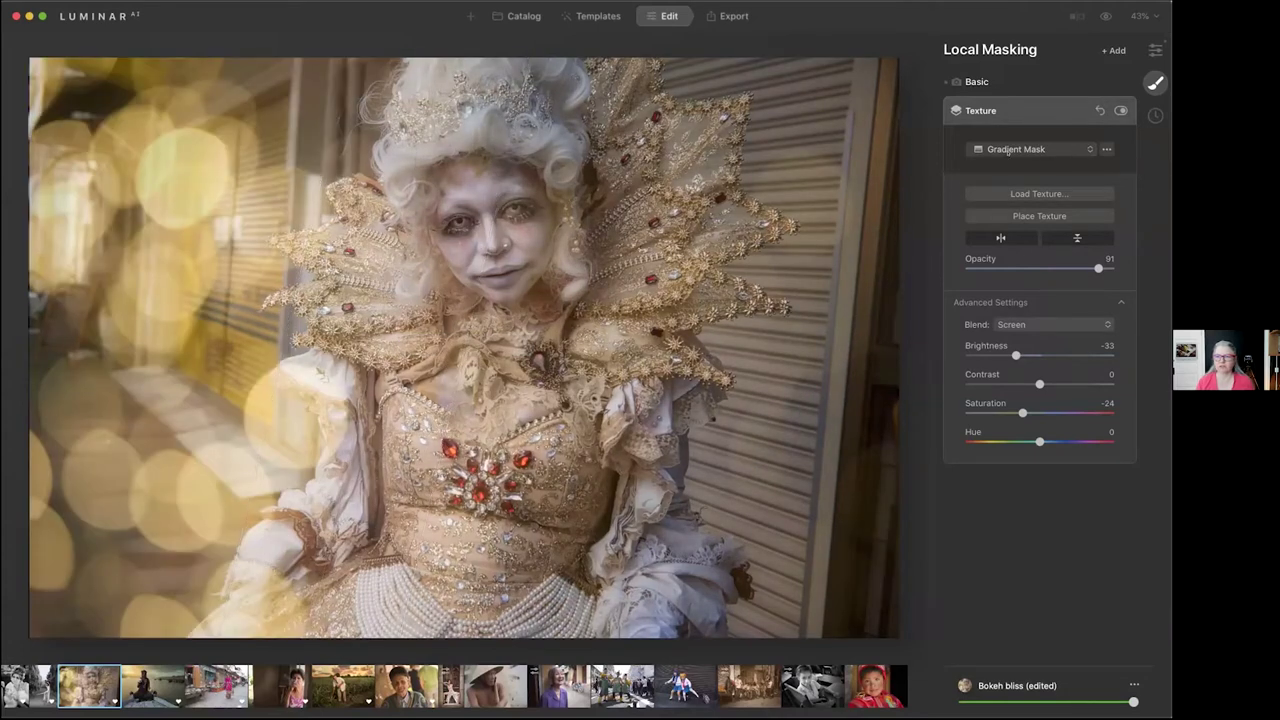
{"action": "left_click", "coordinate": [1015, 149]}
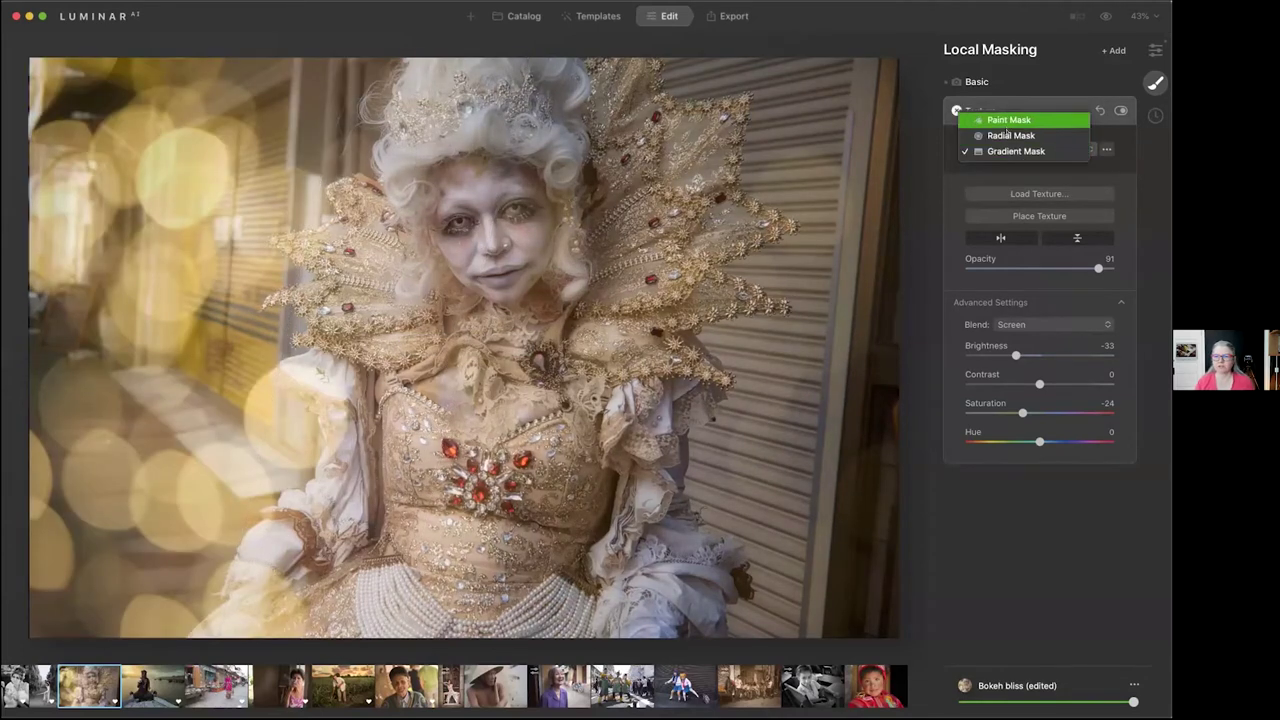
Switch the Texture mask to Paint Mask and erase bokeh from face and collar at 48 opacity
{"action": "key", "text": "Escape"}
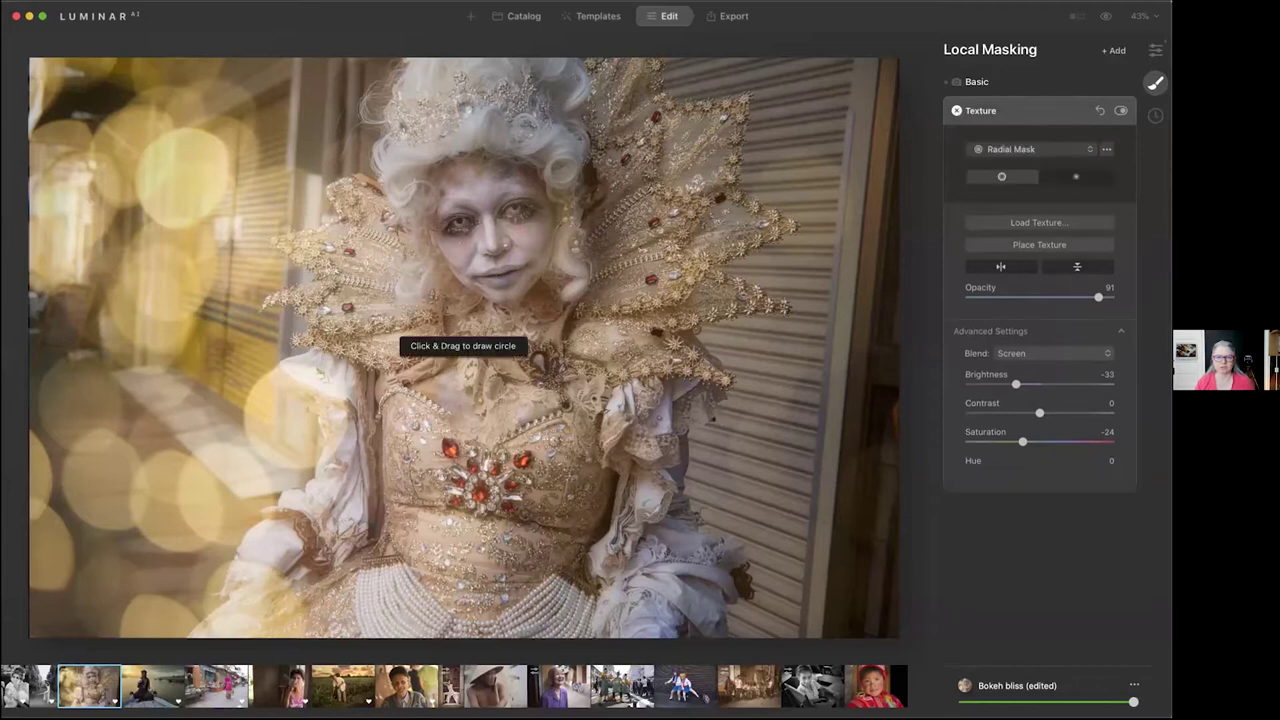
{"action": "left_click", "coordinate": [501, 278]}
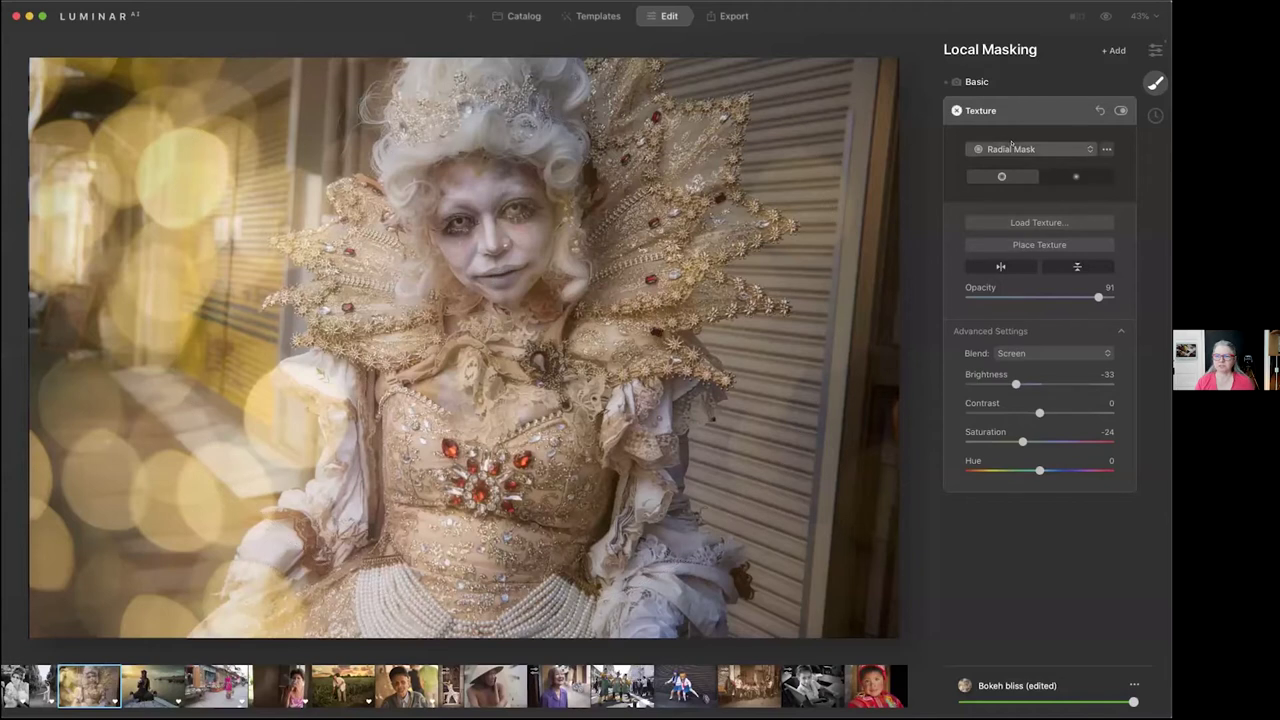
{"action": "left_click", "coordinate": [1010, 149]}
{"action": "left_click", "coordinate": [1010, 134]}
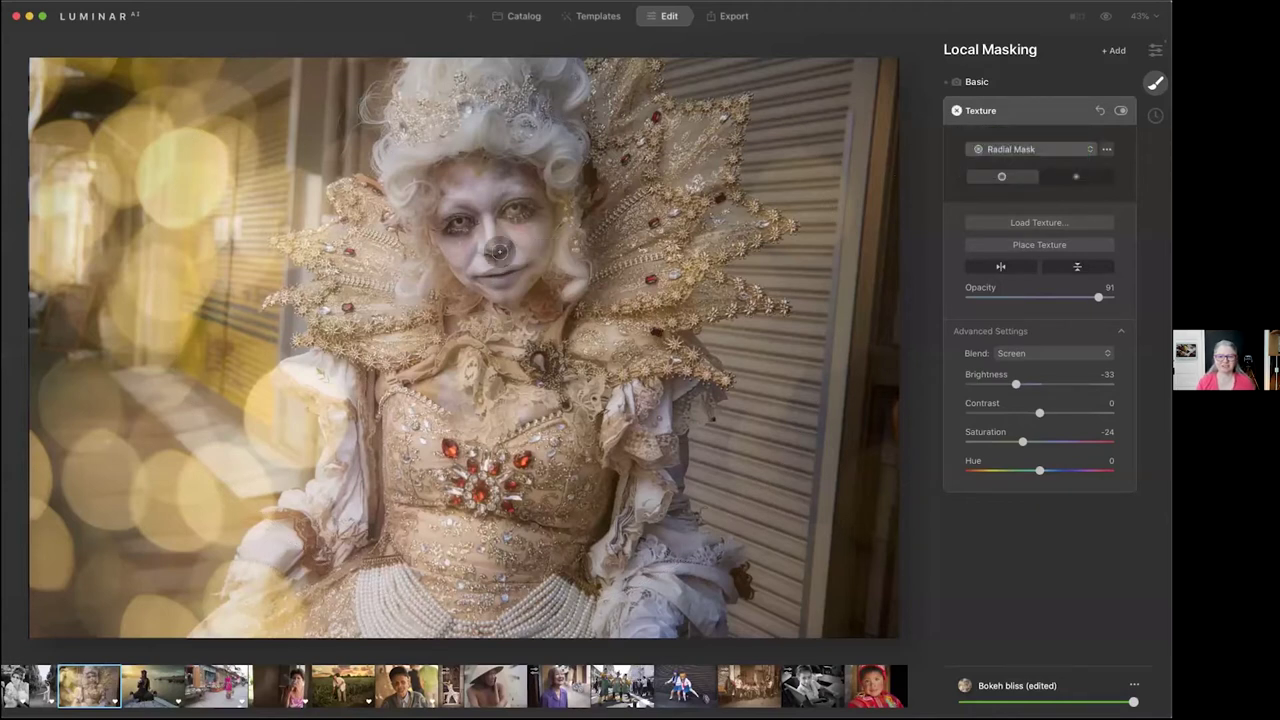
{"action": "key", "text": "b"}
{"action": "left_click_drag", "start_coordinate": [1014, 212], "coordinate": [1023, 212]}
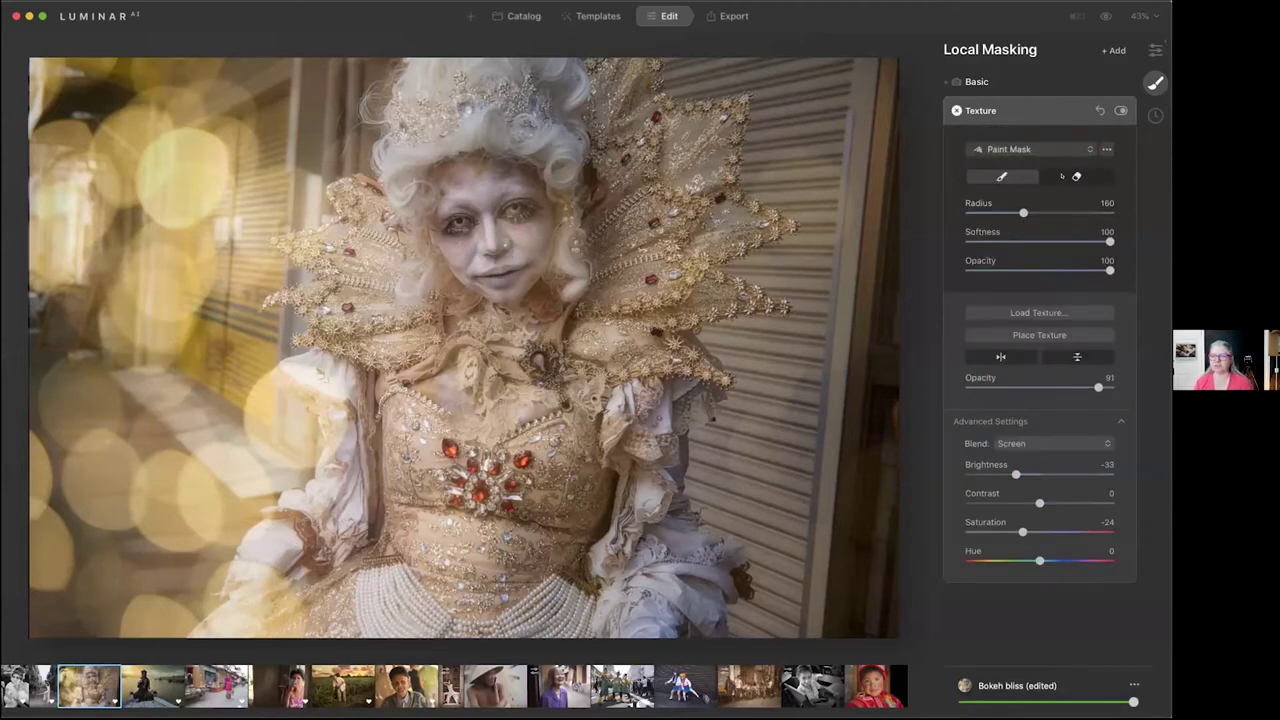
{"action": "left_click", "coordinate": [1076, 176]}
{"action": "key", "text": "bracketright"}
{"action": "key", "text": "bracketright"}
{"action": "key", "text": "bracketright"}
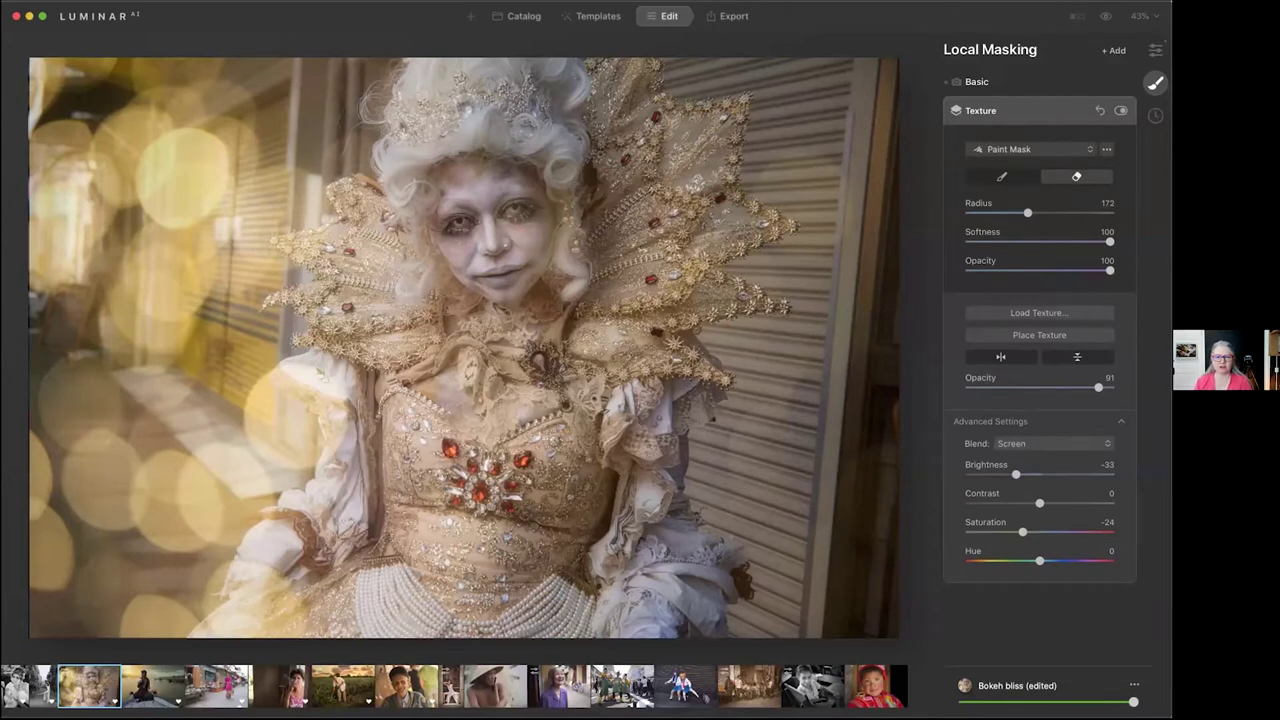
{"action": "key", "text": "slash"}
{"action": "mouse_move", "coordinate": [470, 220]}
{"action": "left_mouse_down"}
{"action": "mouse_move", "coordinate": [510, 290]}
{"action": "mouse_move", "coordinate": [760, 280]}
{"action": "mouse_move", "coordinate": [750, 150]}
{"action": "mouse_move", "coordinate": [530, 130]}
{"action": "mouse_move", "coordinate": [380, 520]}
{"action": "mouse_move", "coordinate": [560, 570]}
{"action": "mouse_move", "coordinate": [650, 450]}
{"action": "mouse_move", "coordinate": [505, 470]}
{"action": "mouse_move", "coordinate": [275, 560]}
{"action": "left_mouse_up"}
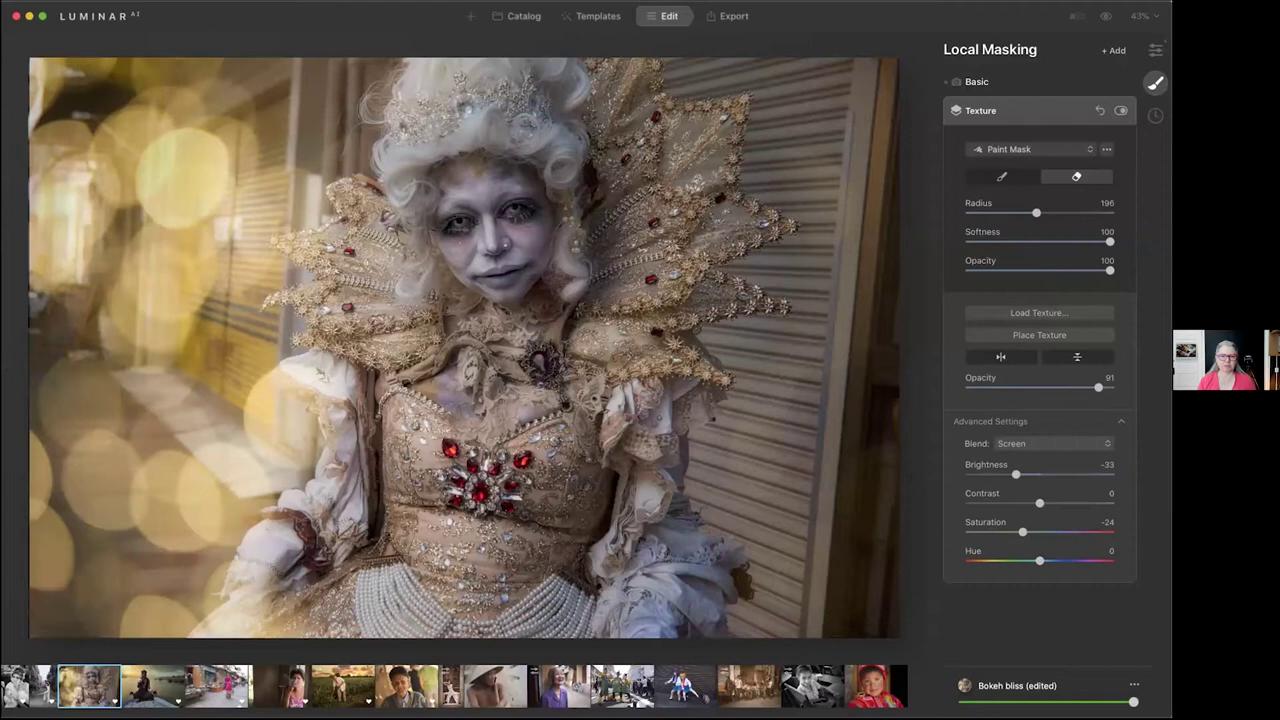
{"action": "left_click", "coordinate": [1032, 268]}
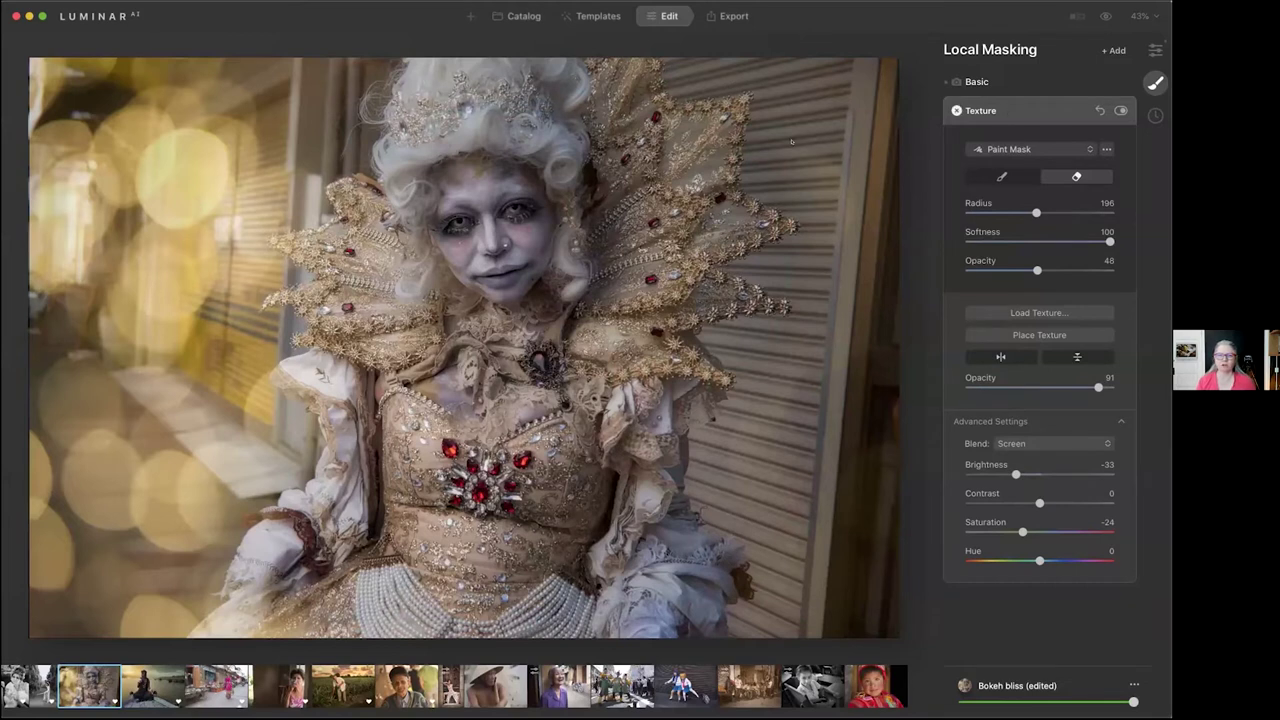
Collapse the Texture layer and raise the Enhance AI Accent slider to 75
{"action": "left_click", "coordinate": [1010, 110]}
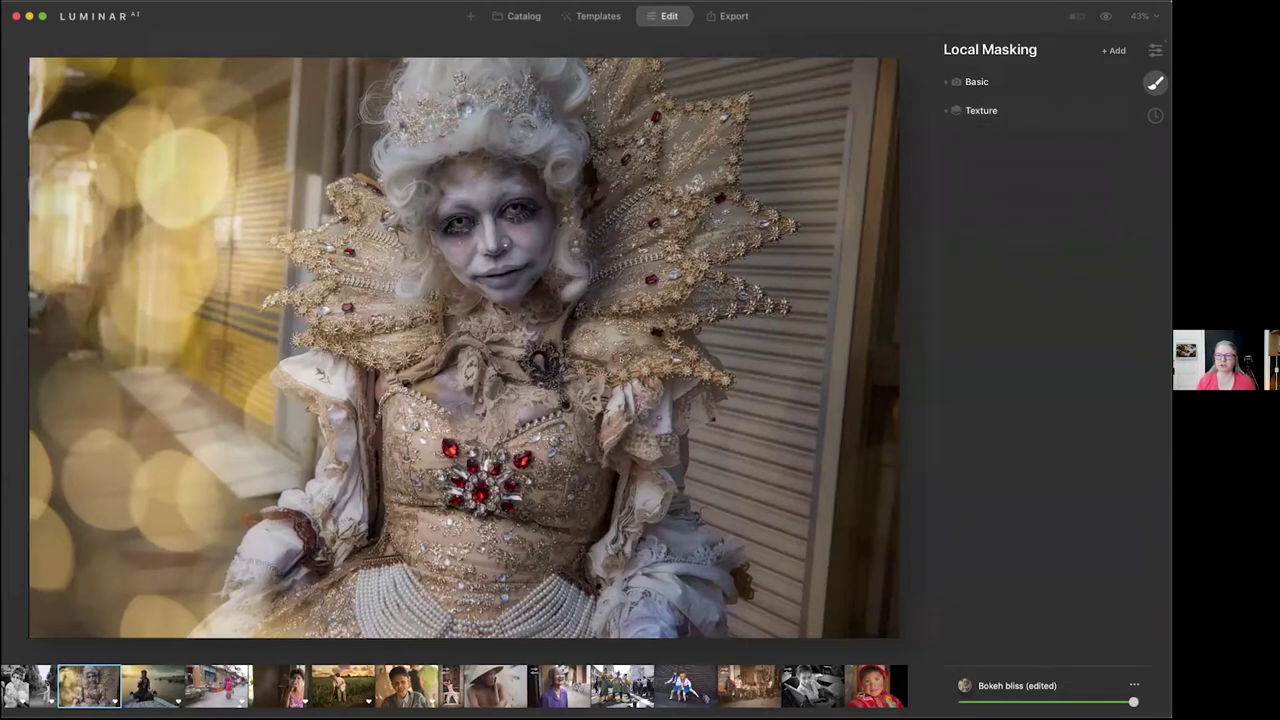
{"action": "left_click", "coordinate": [1153, 49]}
{"action": "scroll", "coordinate": [1000, 300], "scroll_direction": "up", "scroll_amount": 5}
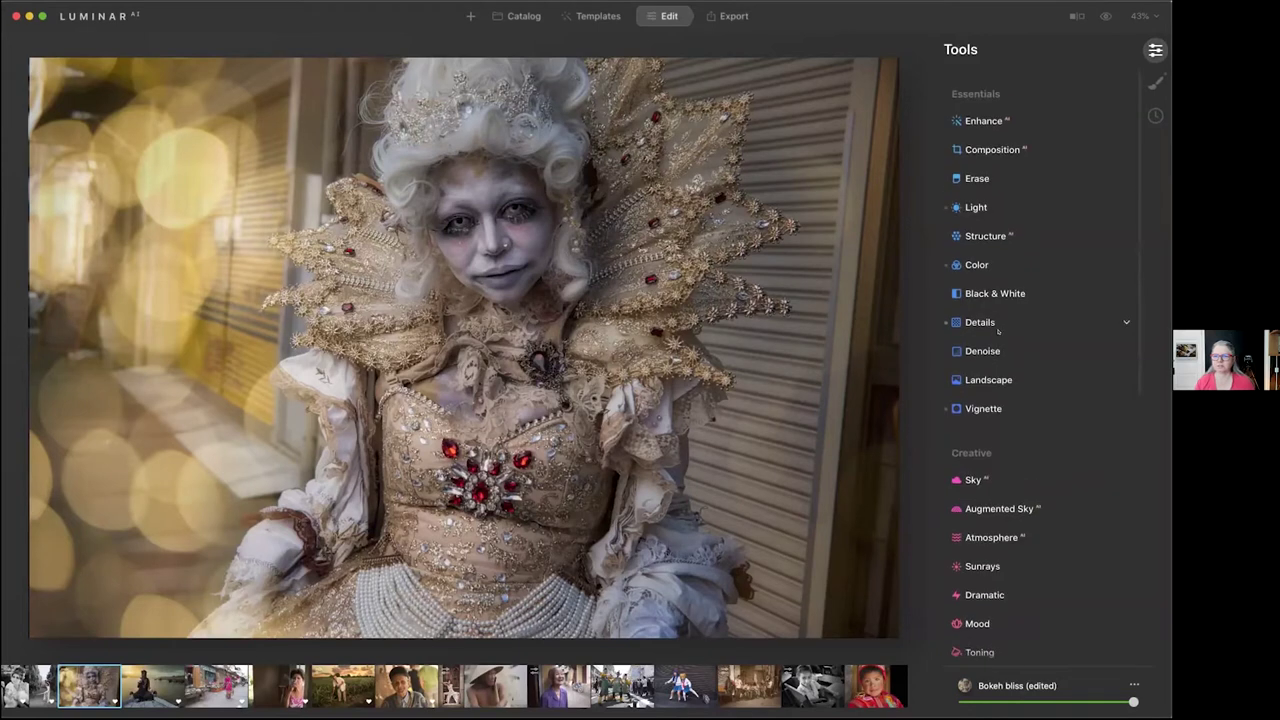
{"action": "left_click", "coordinate": [985, 110]}
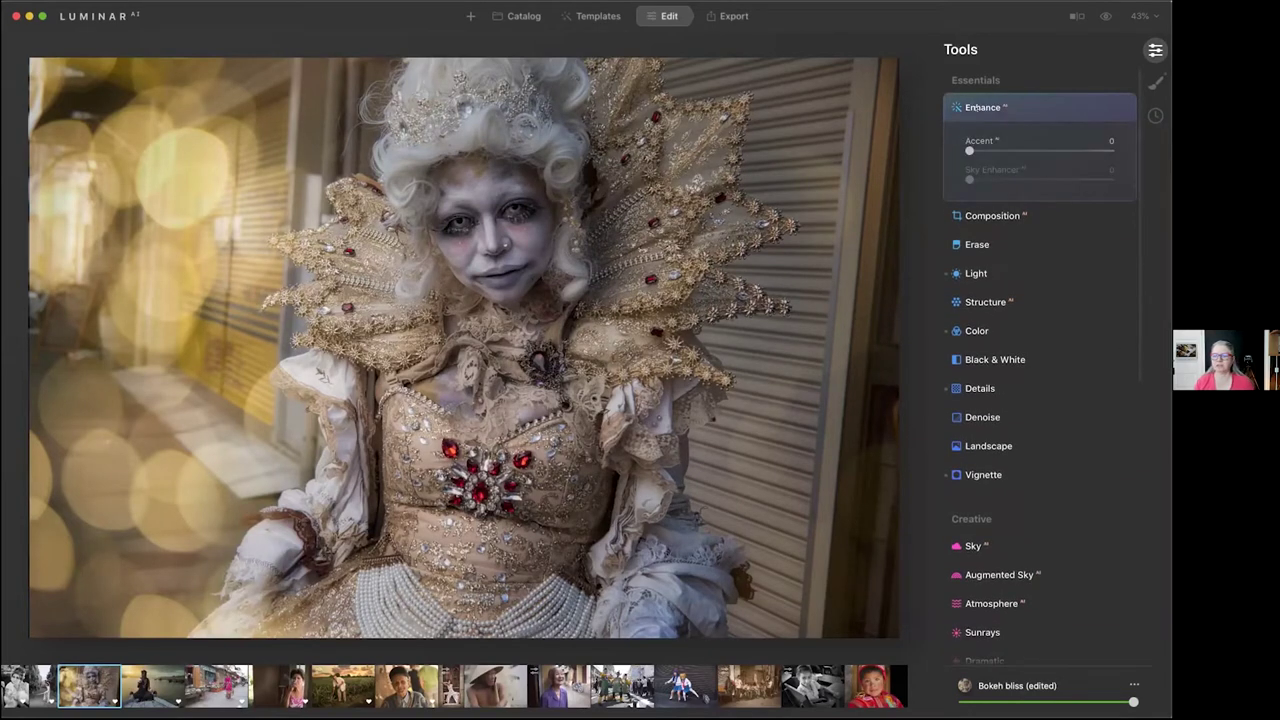
{"action": "left_click_drag", "start_coordinate": [969, 148], "coordinate": [1040, 149]}
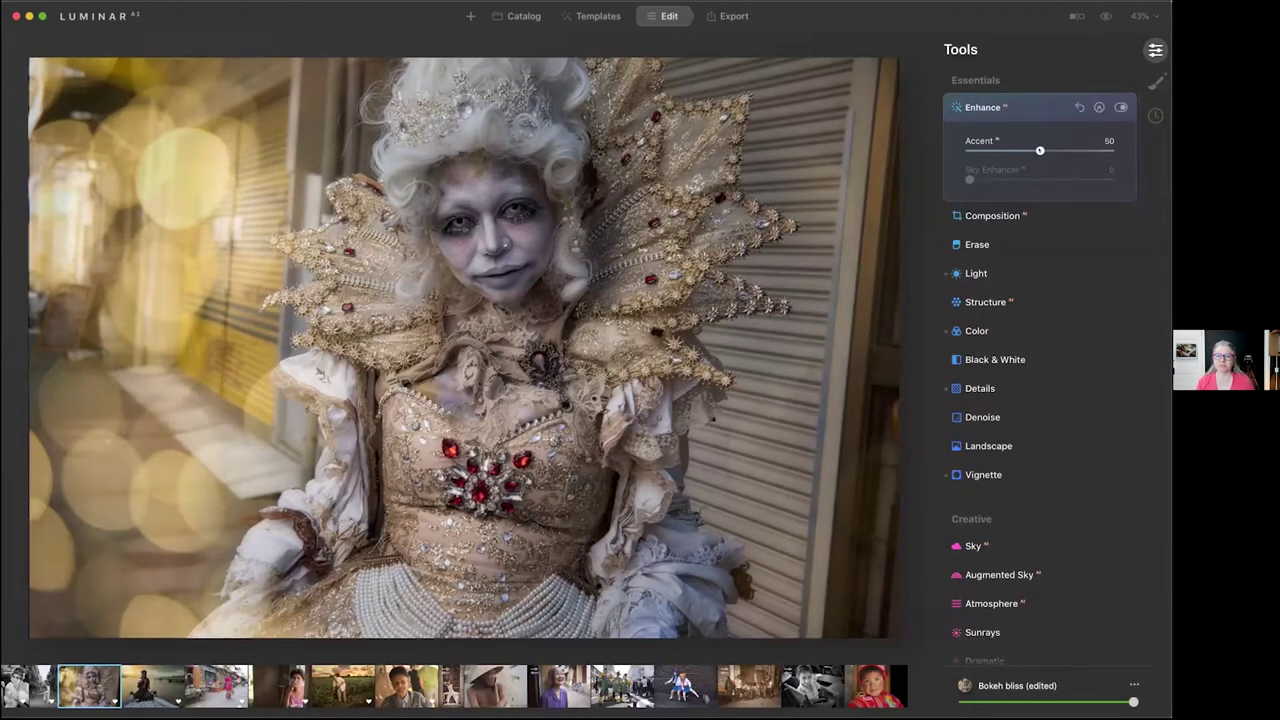
{"action": "left_click_drag", "start_coordinate": [1042, 146], "coordinate": [1072, 144]}
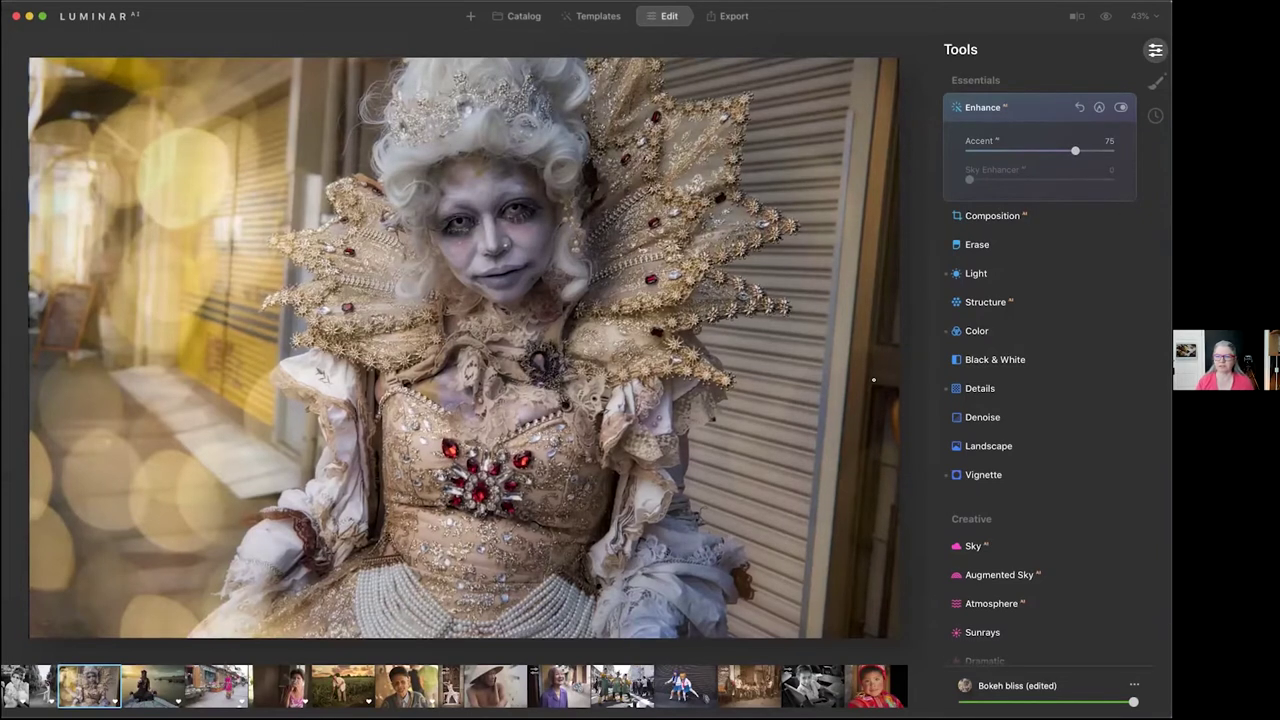
Apply the Composition AI suggested crop with a Free aspect ratio
{"action": "left_click", "coordinate": [969, 215]}
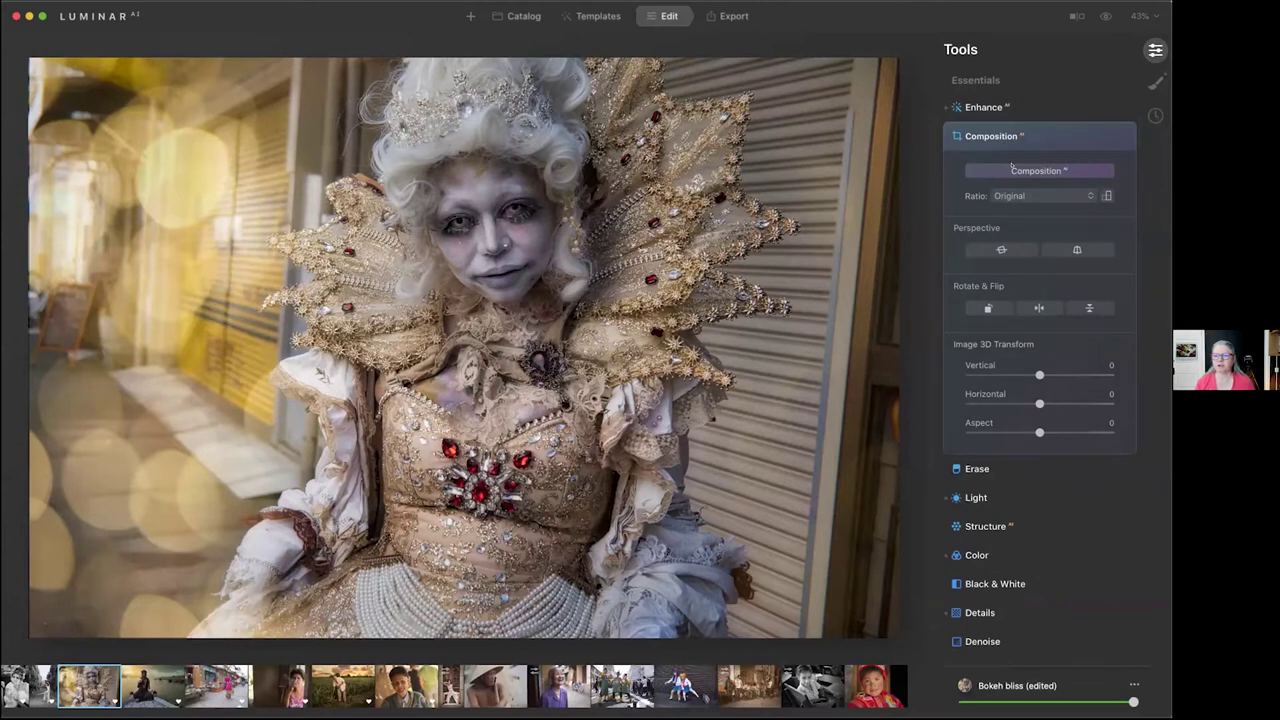
{"action": "left_click", "coordinate": [1012, 170]}
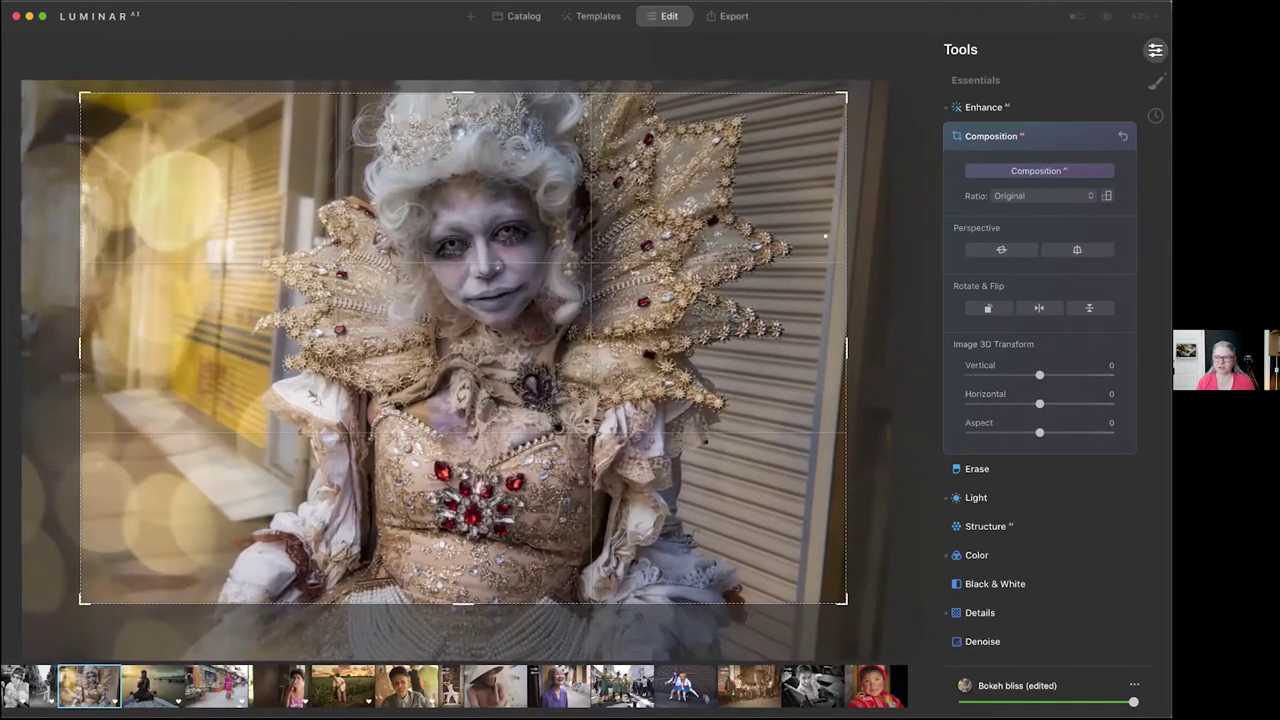
{"action": "left_click", "coordinate": [1043, 195]}
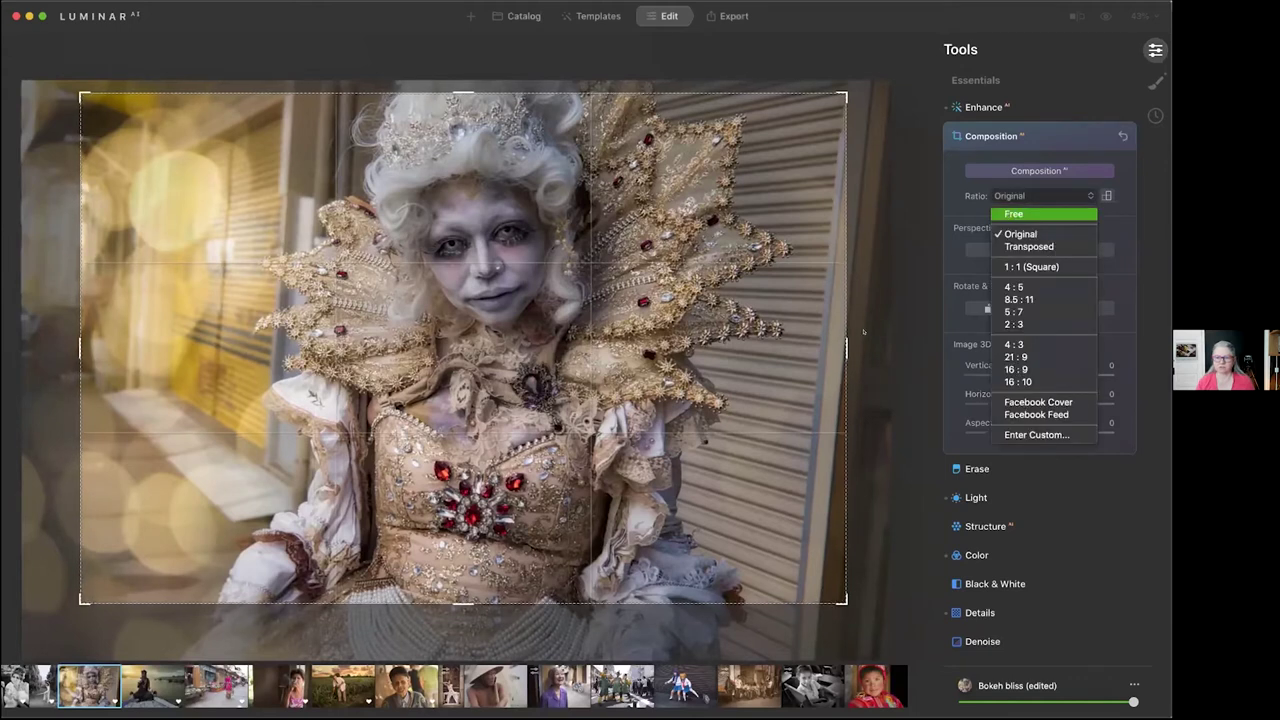
{"action": "left_click", "coordinate": [1043, 213]}
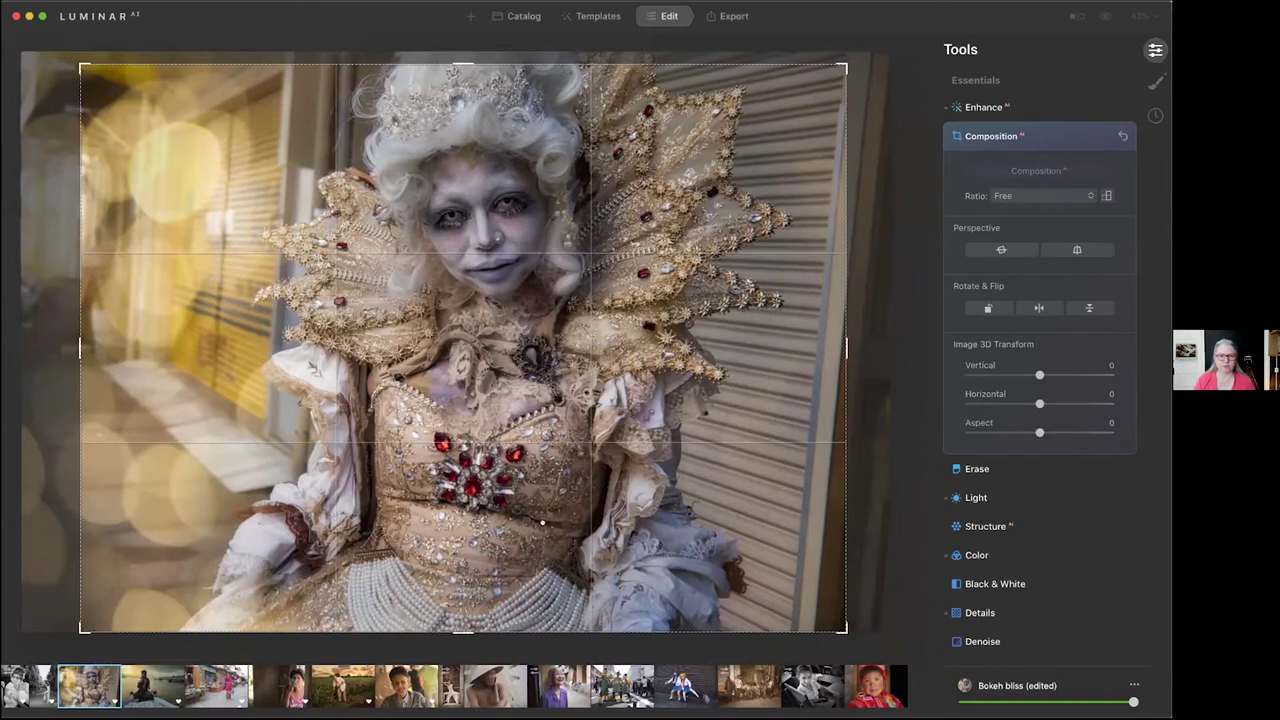
{"action": "key", "text": "Return"}
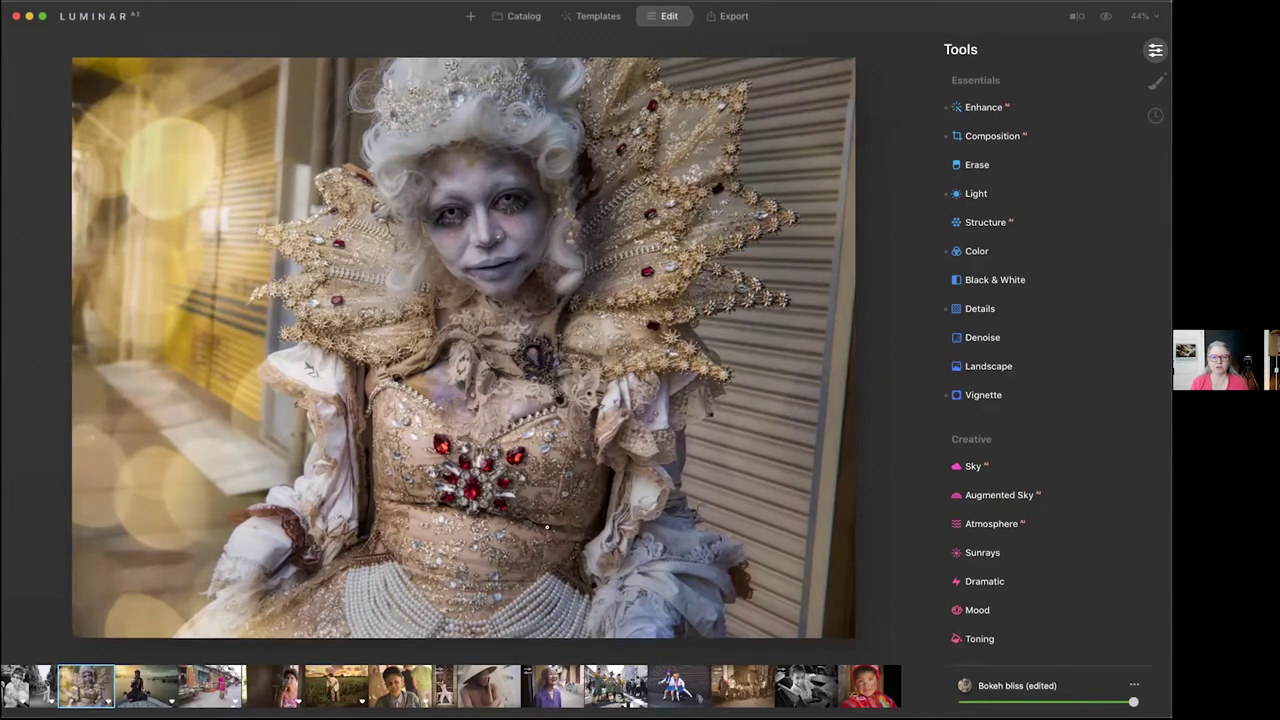
{"action": "key", "text": "backslash"}
{"action": "key", "text": "backslash"}
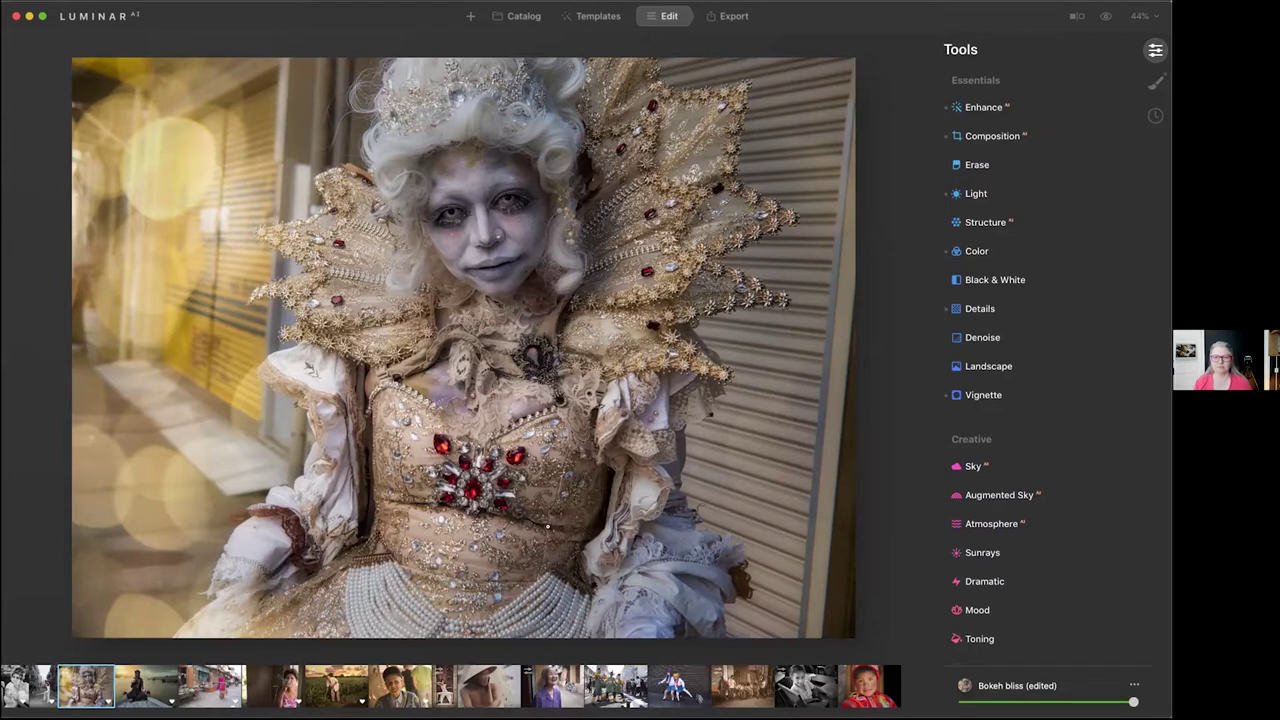
Open Local Masking to show the Texture layer's settings
{"action": "left_click", "coordinate": [1152, 82]}
Reset the Texture hue to 0 and set saturation -56, contrast 48 and brightness -24
{"action": "left_click", "coordinate": [1005, 110]}
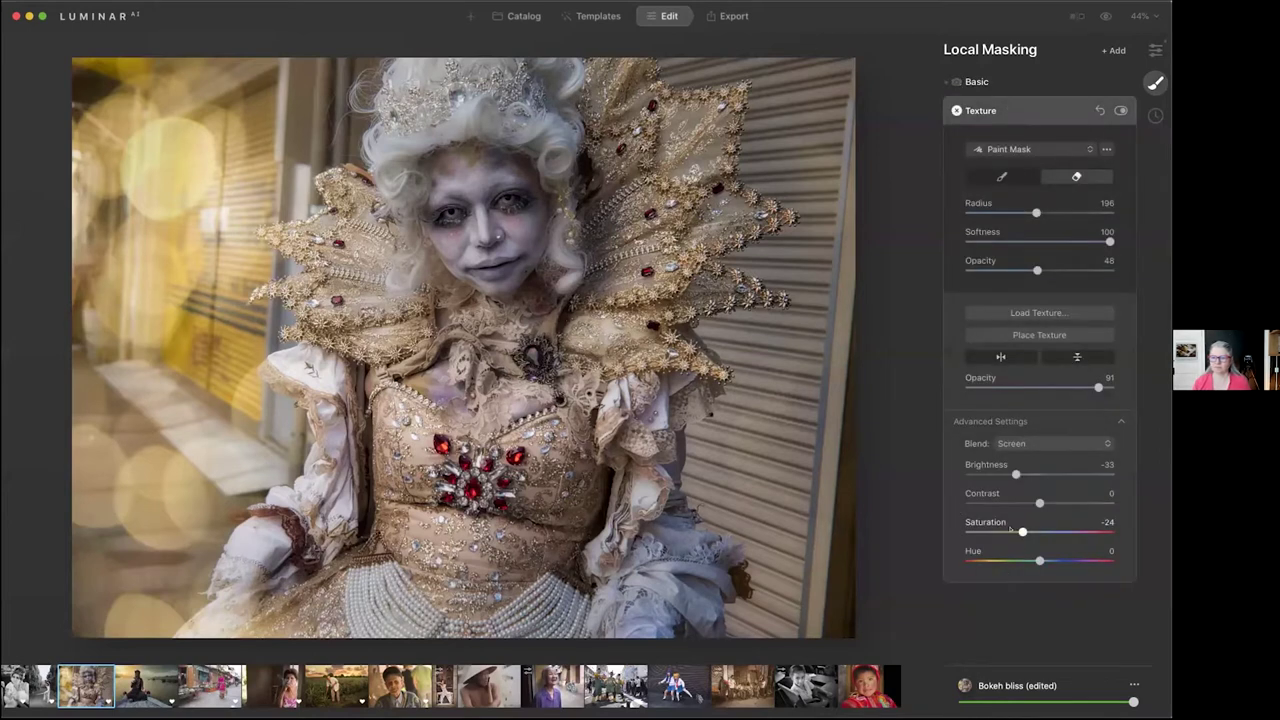
{"action": "left_click_drag", "start_coordinate": [1040, 560], "coordinate": [1001, 551]}
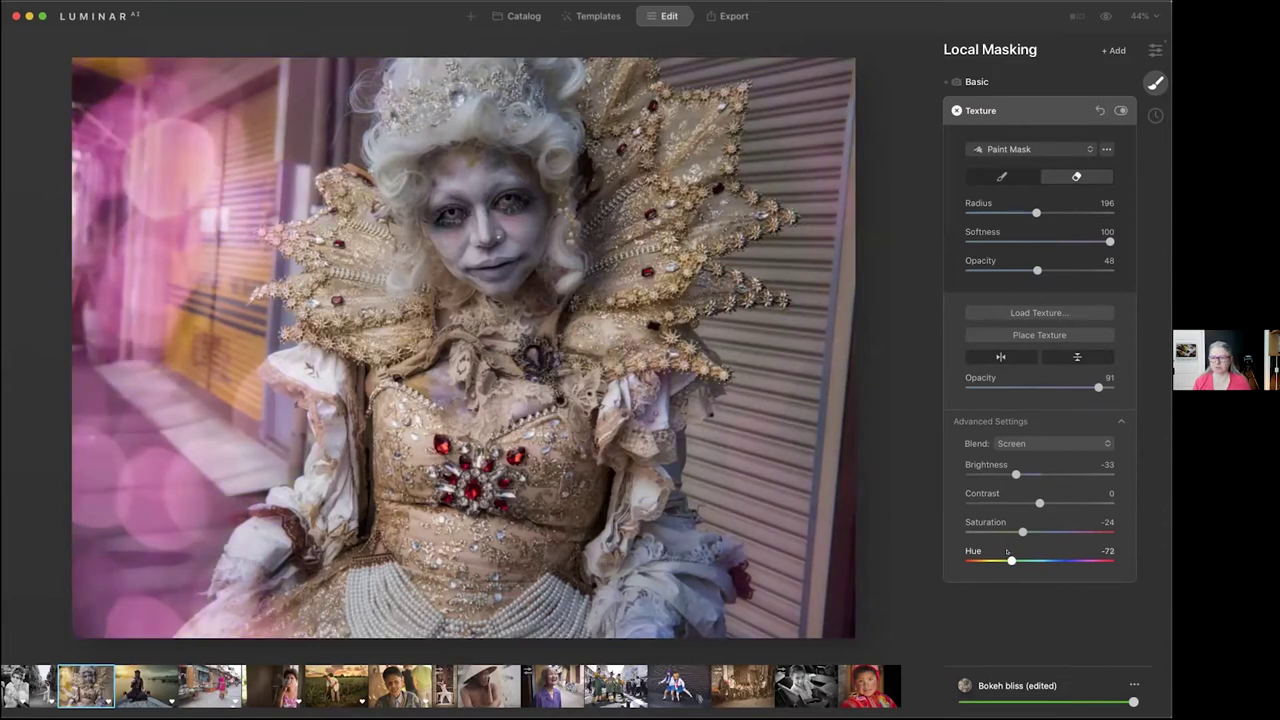
{"action": "double_click", "coordinate": [1009, 560]}
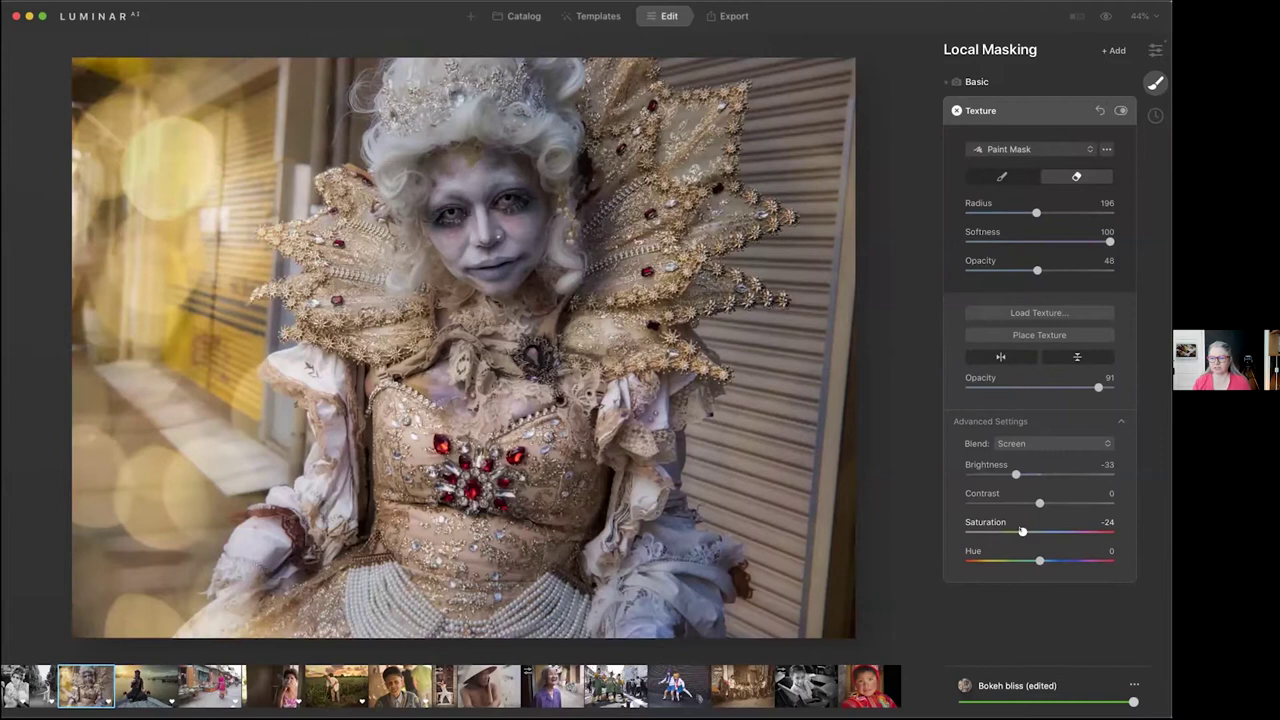
{"action": "double_click", "coordinate": [1018, 531]}
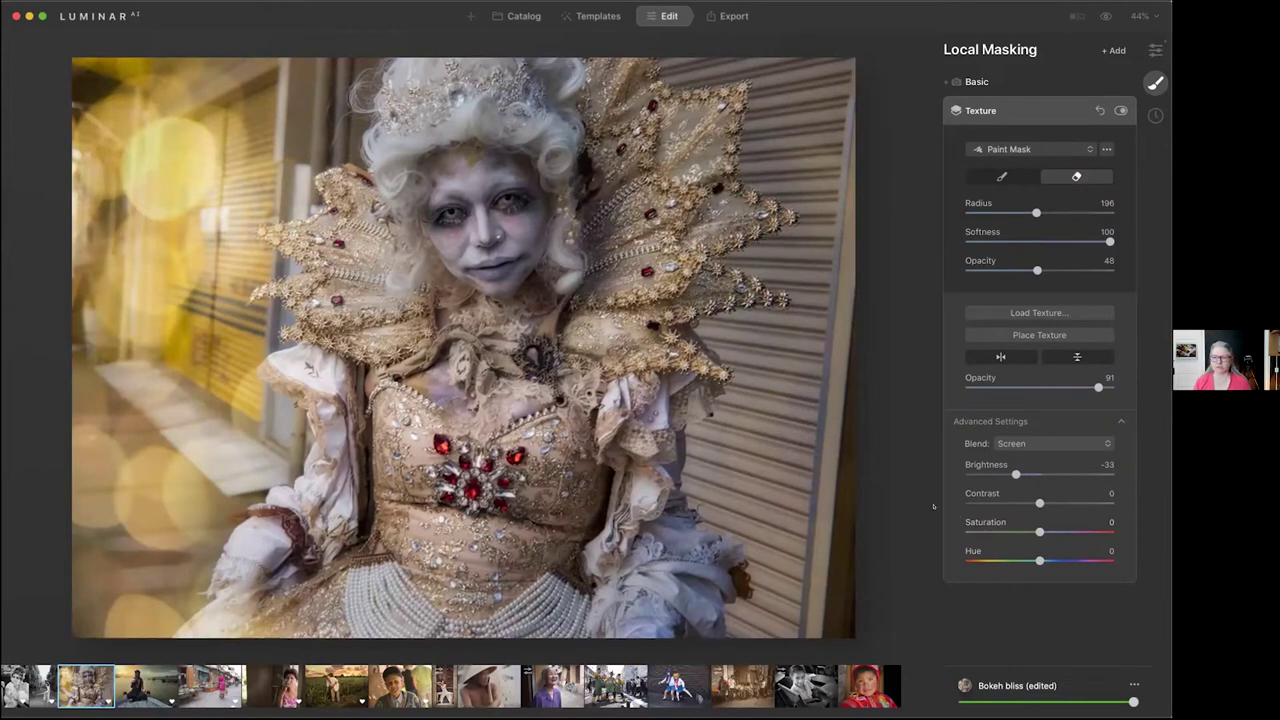
{"action": "left_click", "coordinate": [1000, 531]}
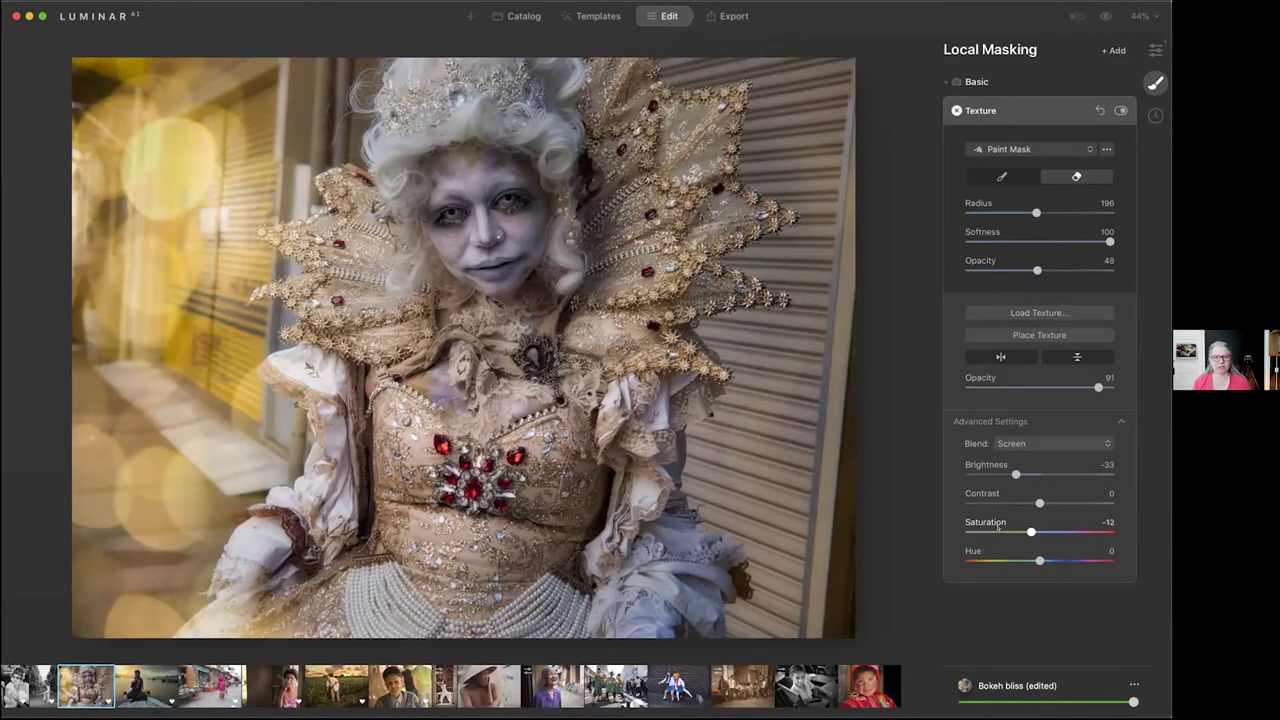
{"action": "left_click_drag", "start_coordinate": [990, 527], "coordinate": [1068, 502]}
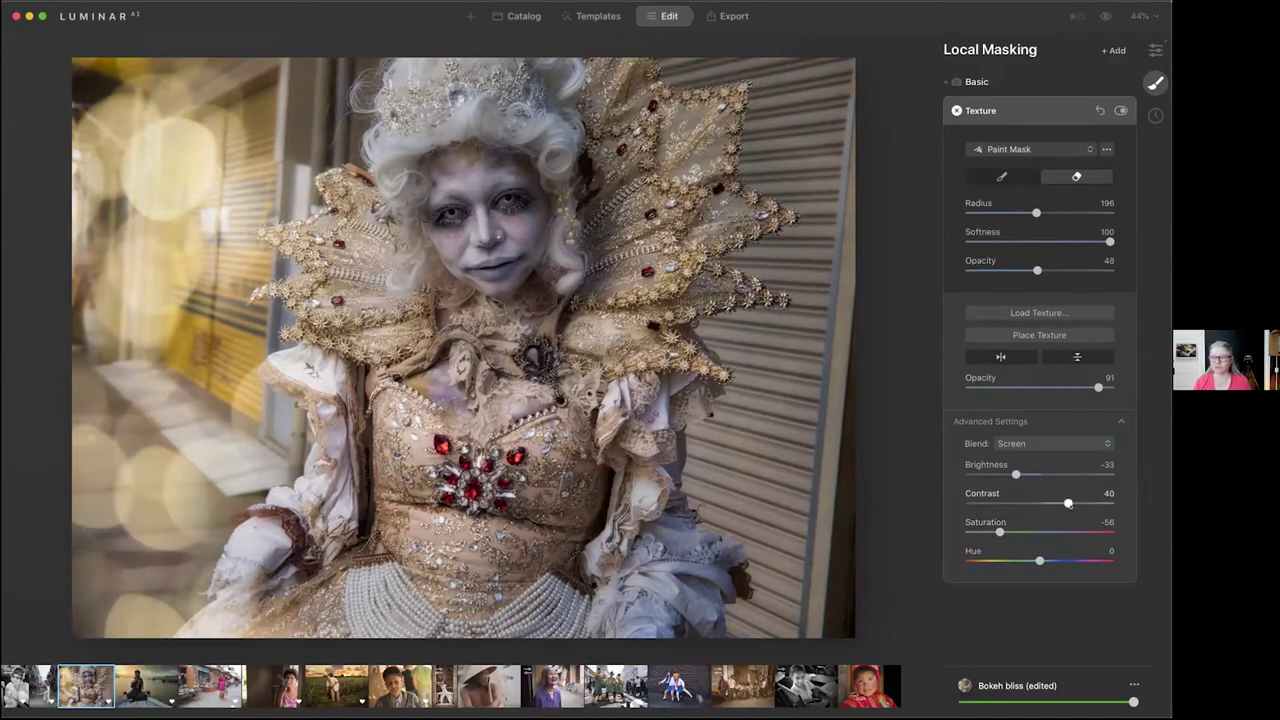
{"action": "left_click_drag", "start_coordinate": [1068, 503], "coordinate": [1074, 503]}
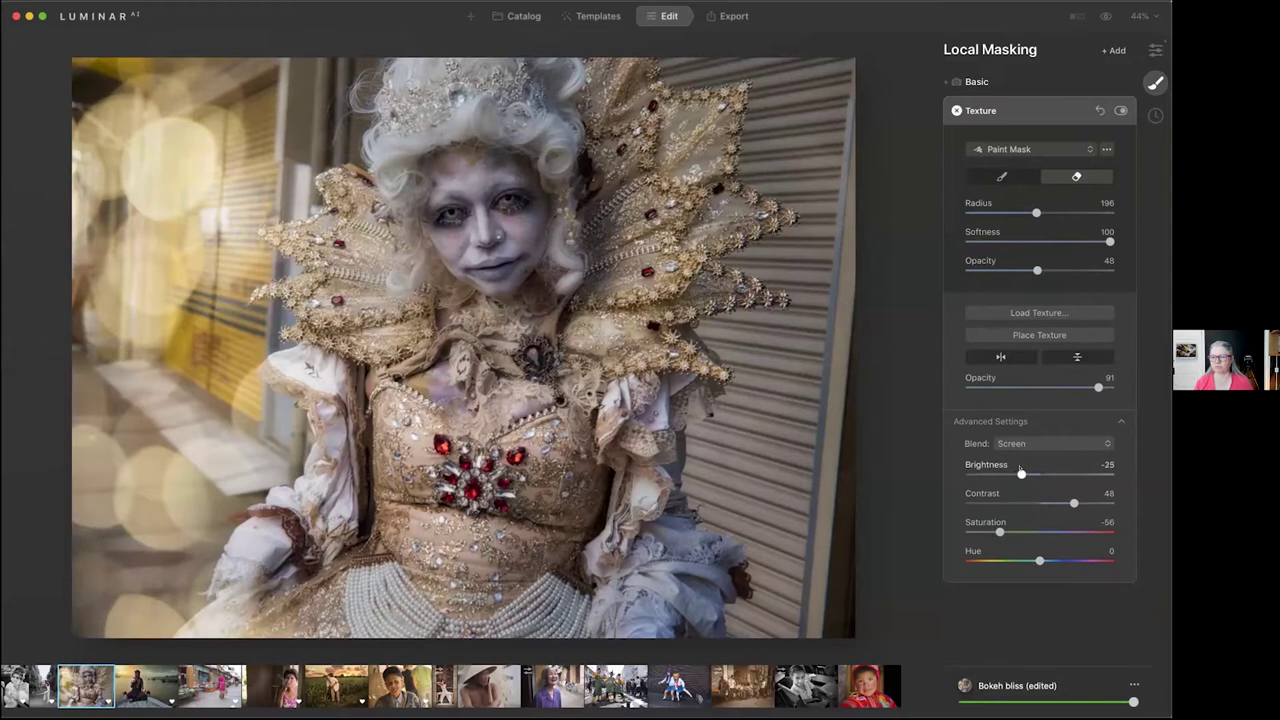
{"action": "left_click_drag", "start_coordinate": [1016, 473], "coordinate": [1022, 473]}
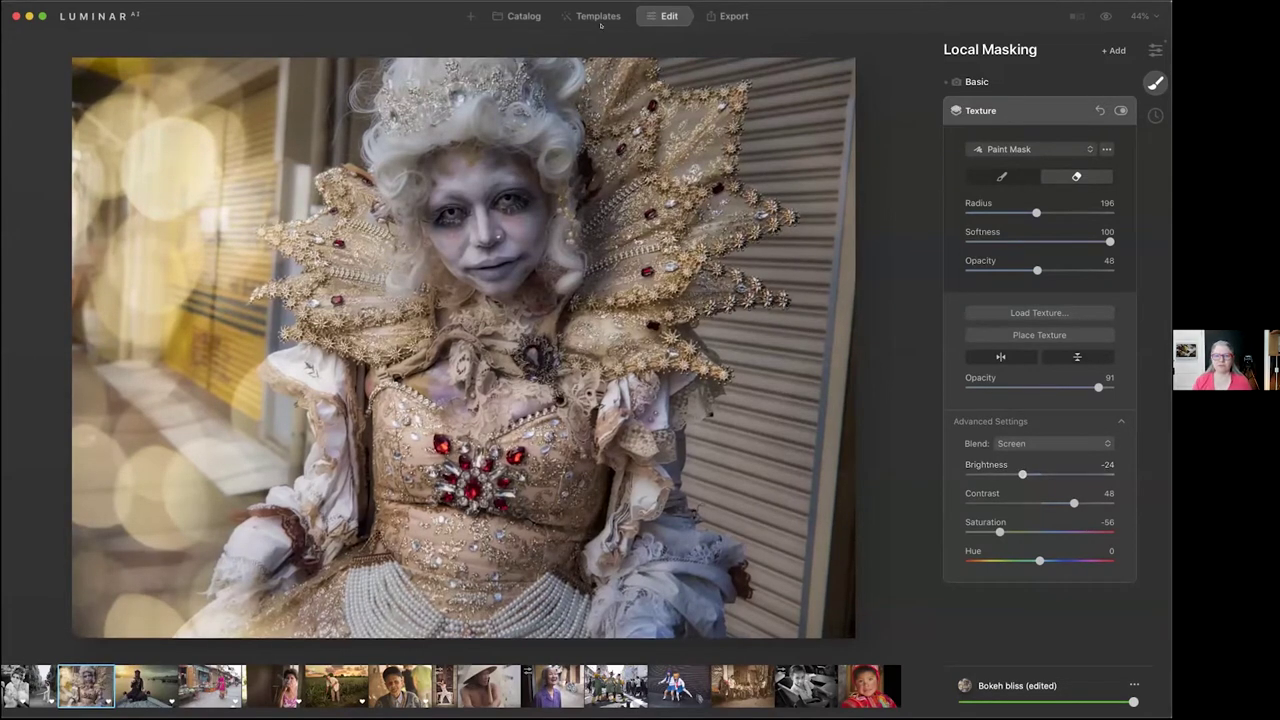
{"action": "left_click", "coordinate": [512, 17]}
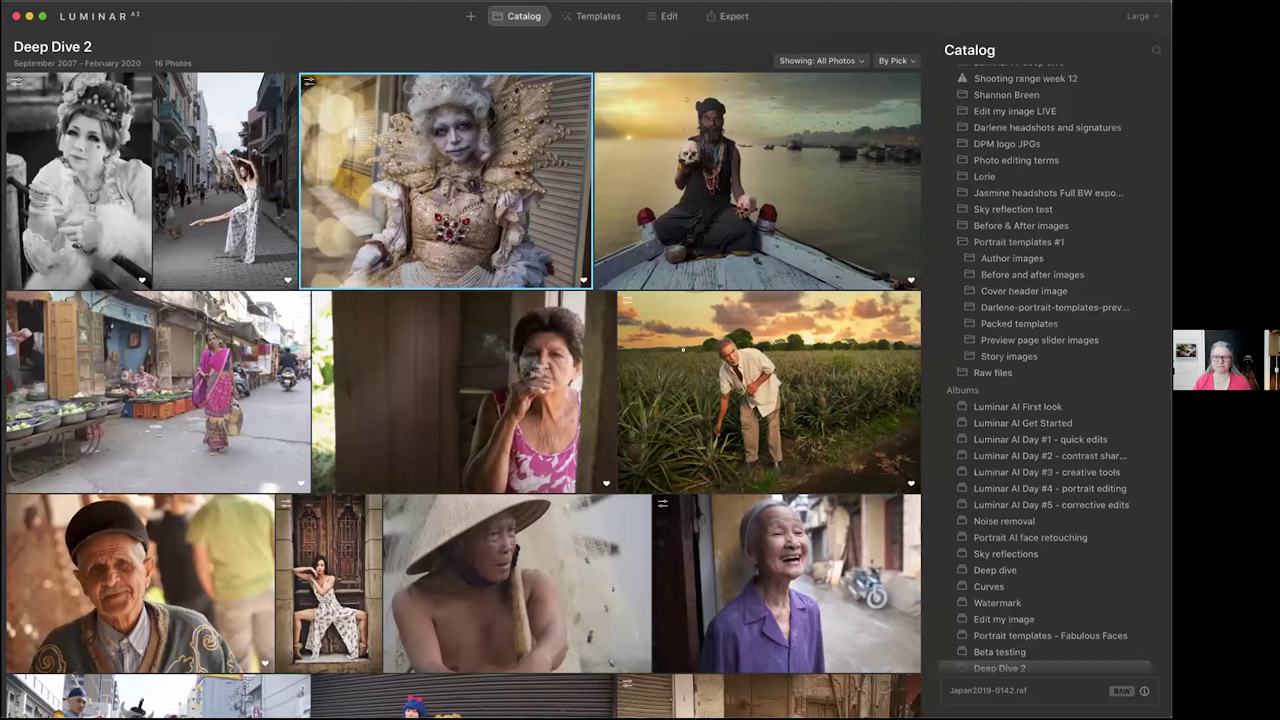
Open the pineapple-field photo with the sunset sky in the Edit view
{"action": "double_click", "coordinate": [683, 349]}
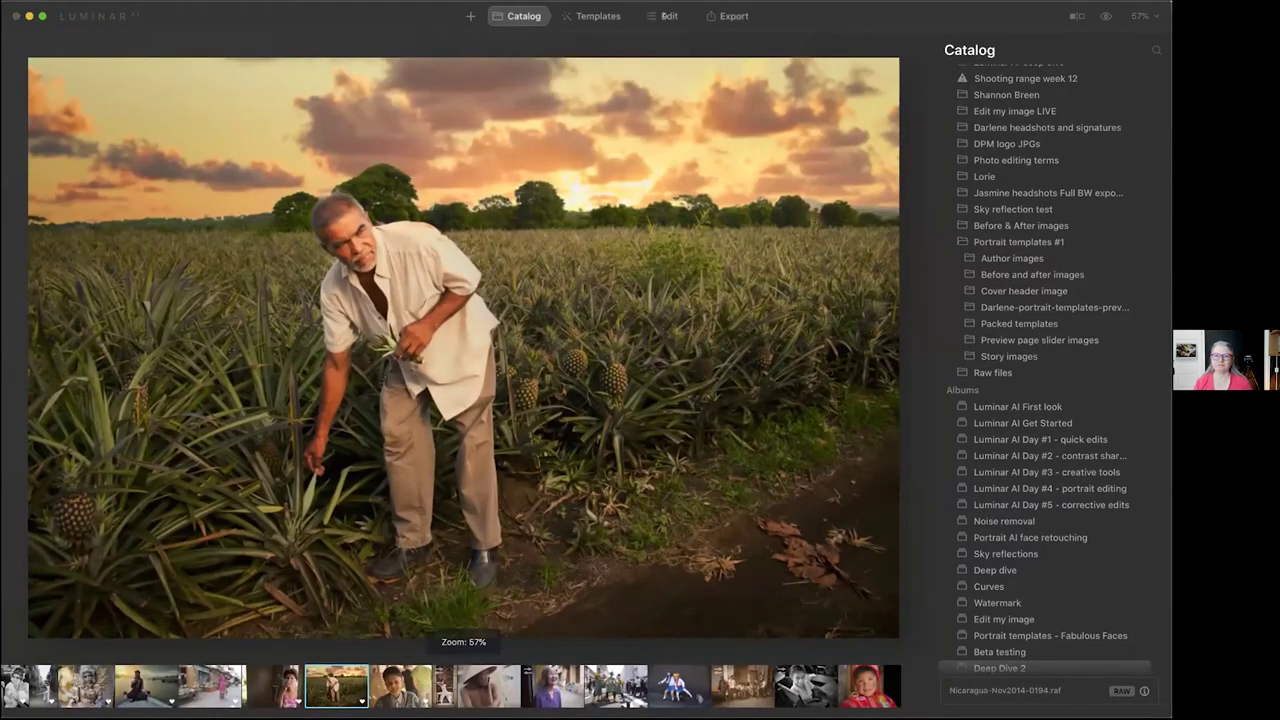
{"action": "left_click", "coordinate": [664, 16]}
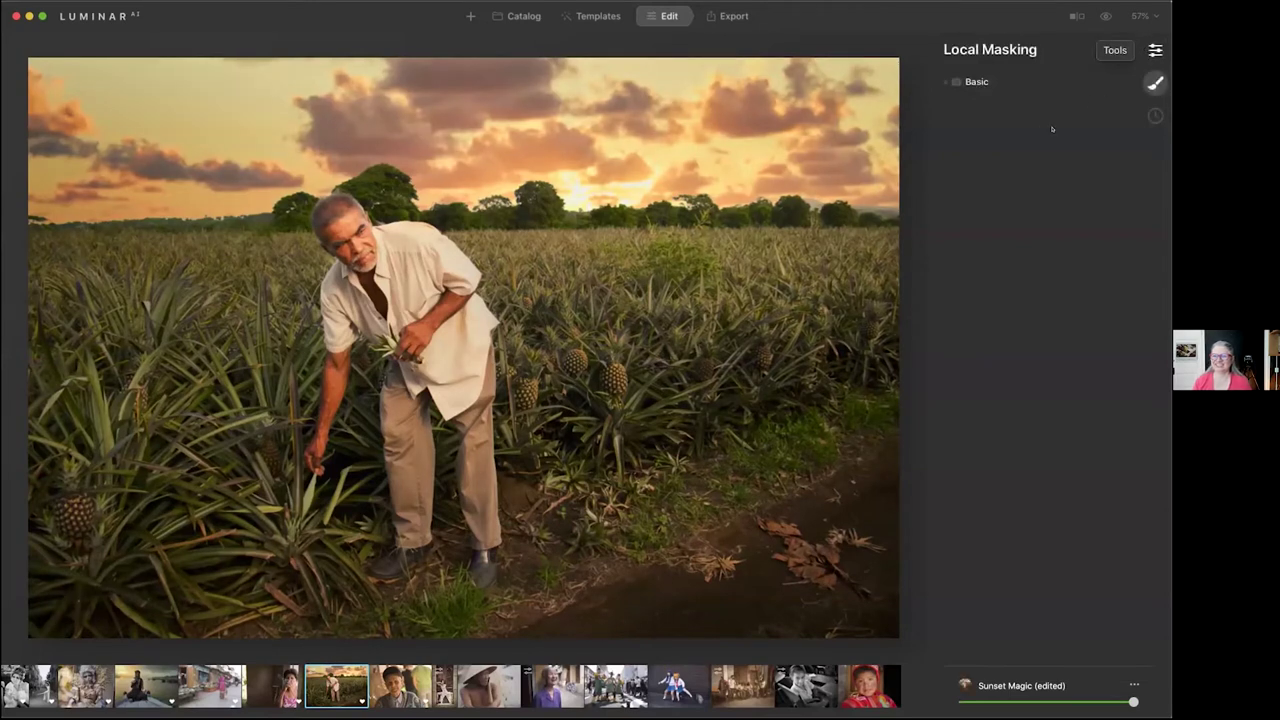
Show the Tools list and toggle several times between the original and the Sunset Magic sky edit
{"action": "left_click", "coordinate": [1153, 50]}
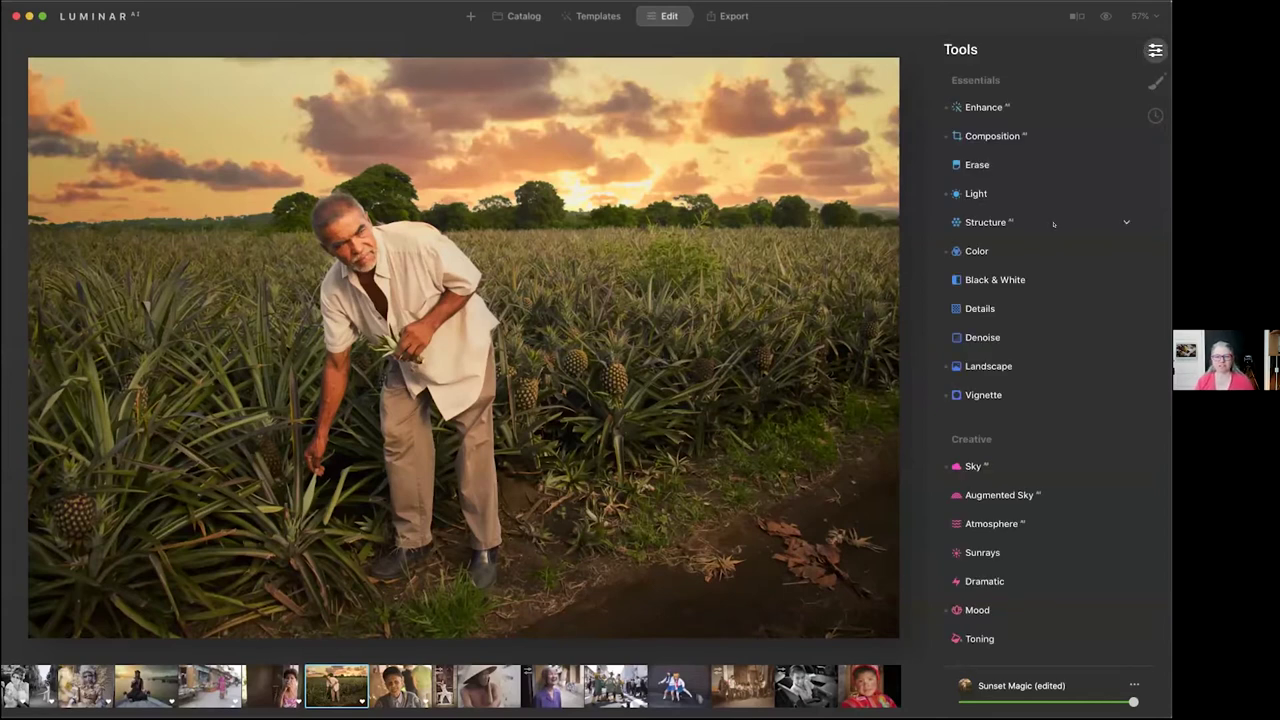
{"action": "key", "text": "super+0"}
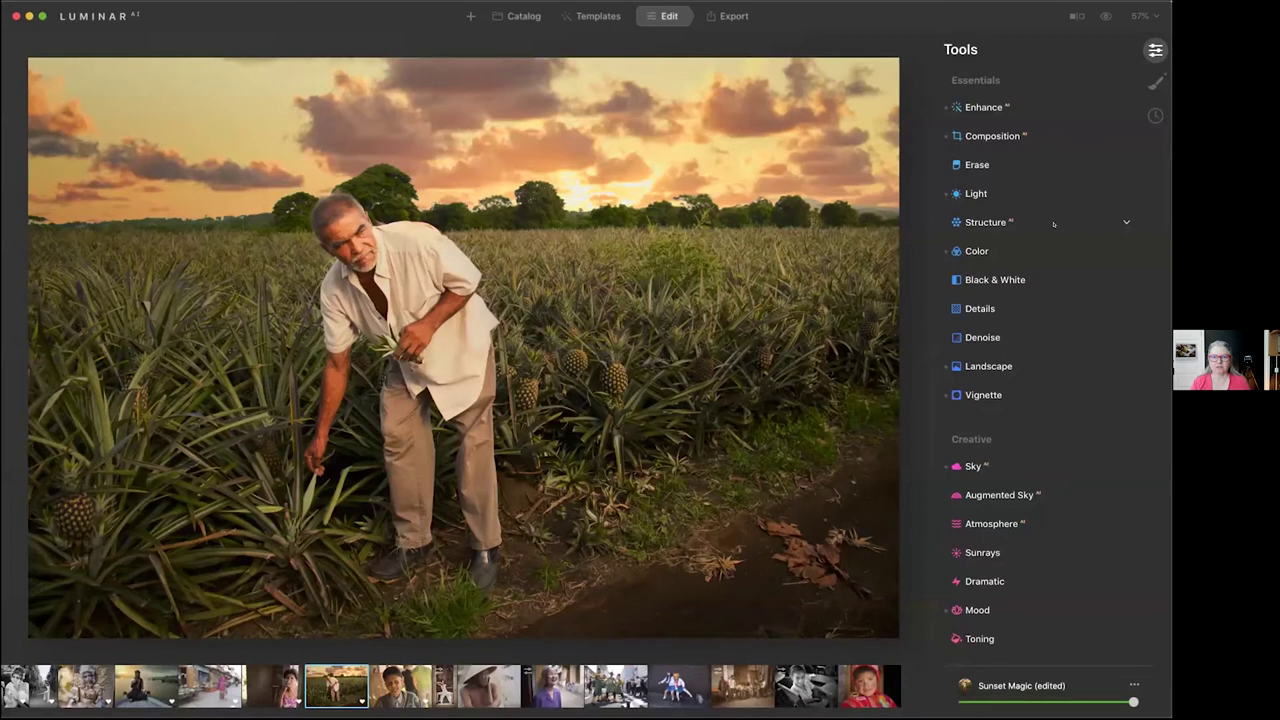
{"action": "key", "text": "backslash"}
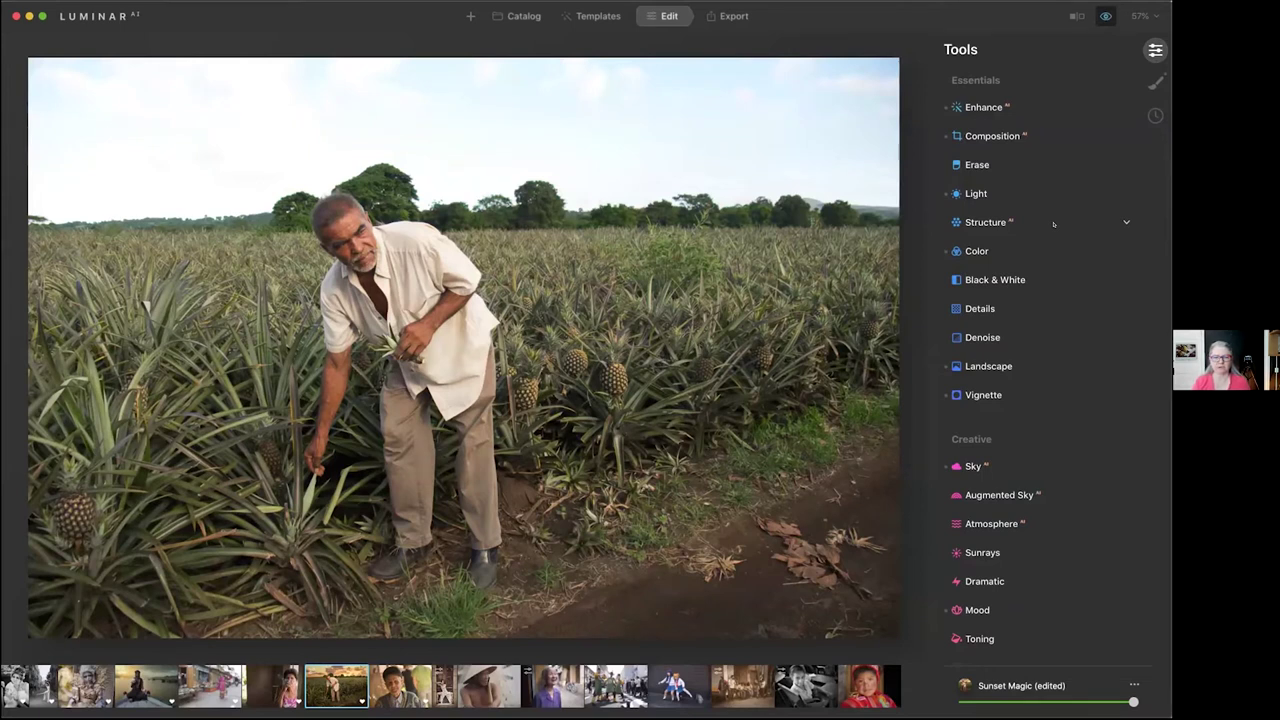
{"action": "key", "text": "backslash"}
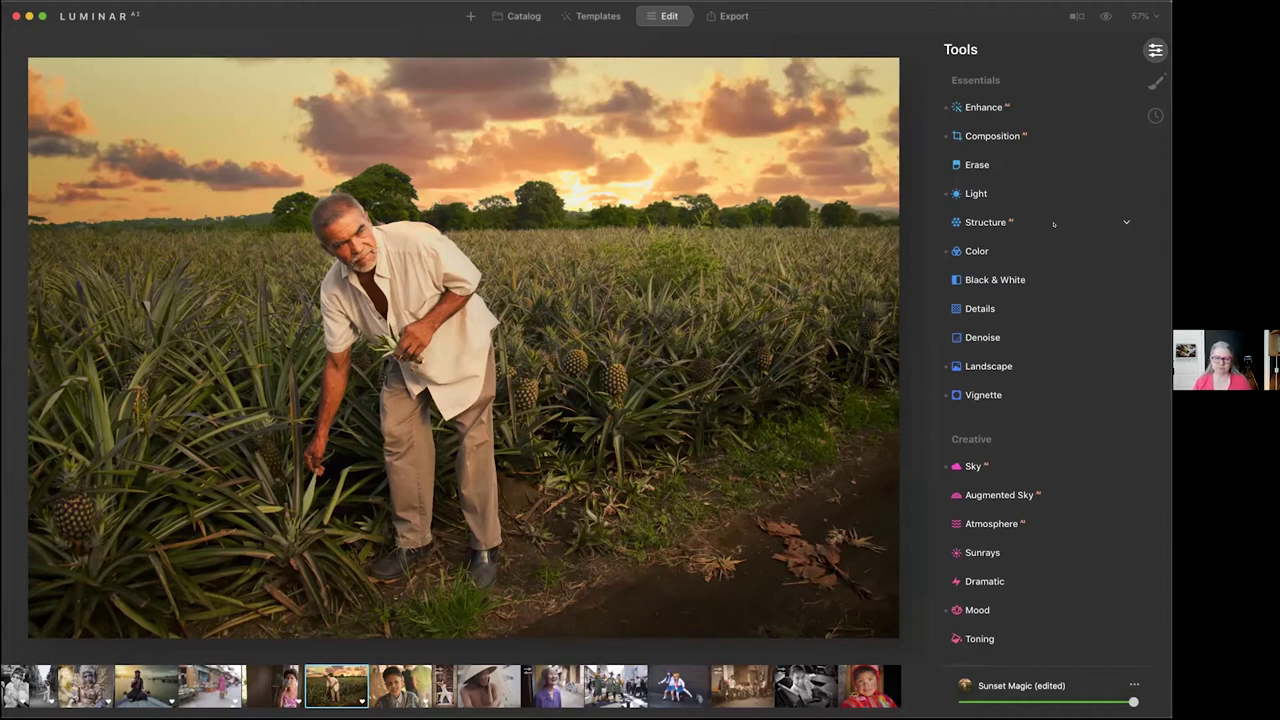
{"action": "key", "text": "backslash"}
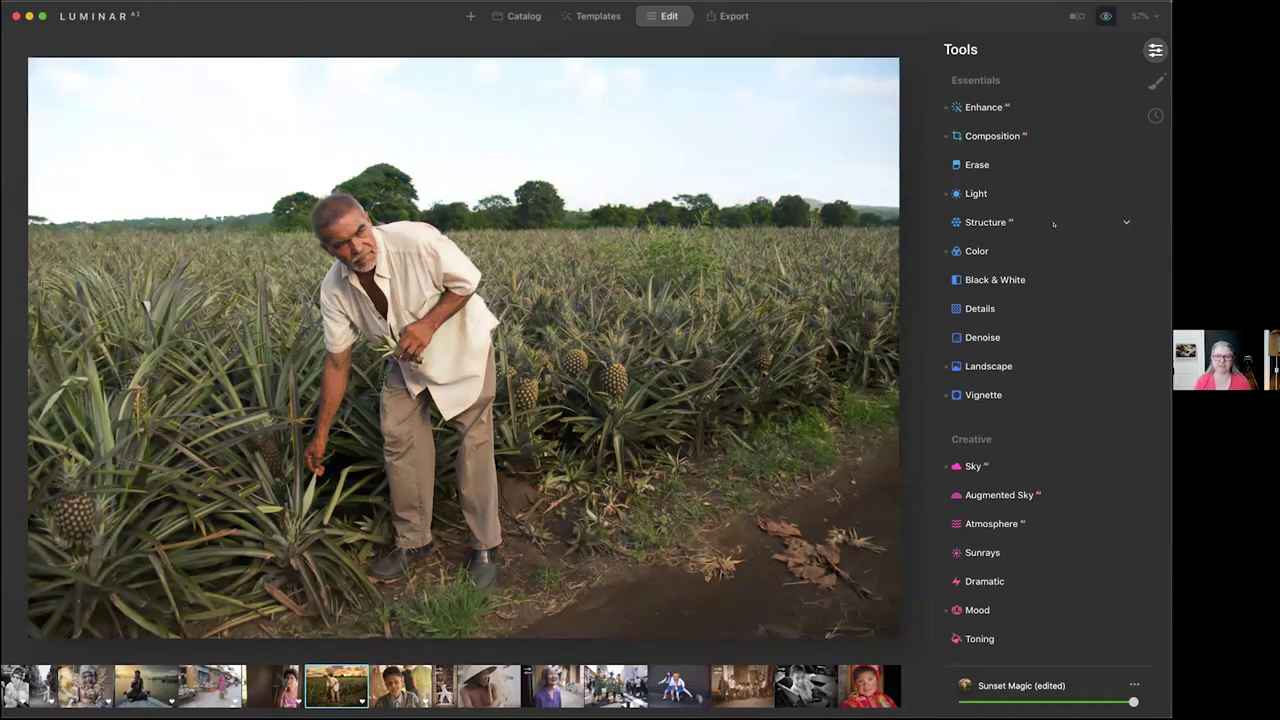
{"action": "key", "text": "backslash"}
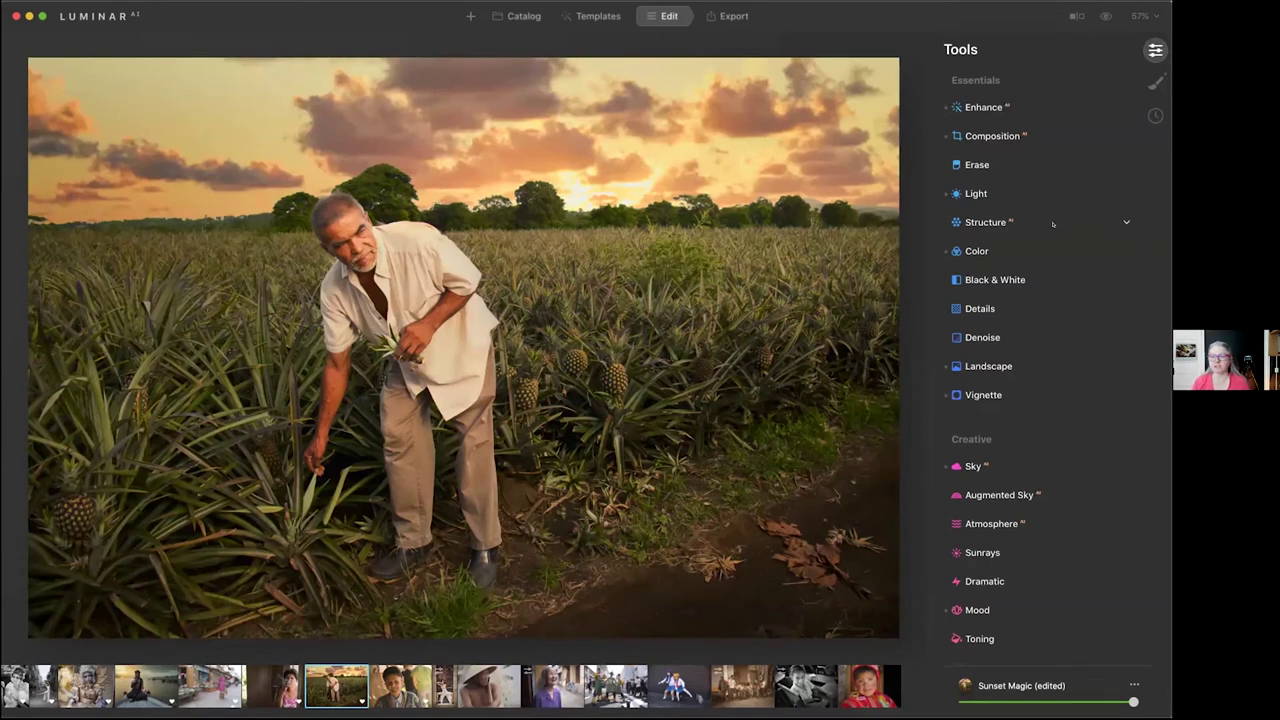
{"action": "left_click", "coordinate": [1152, 116]}
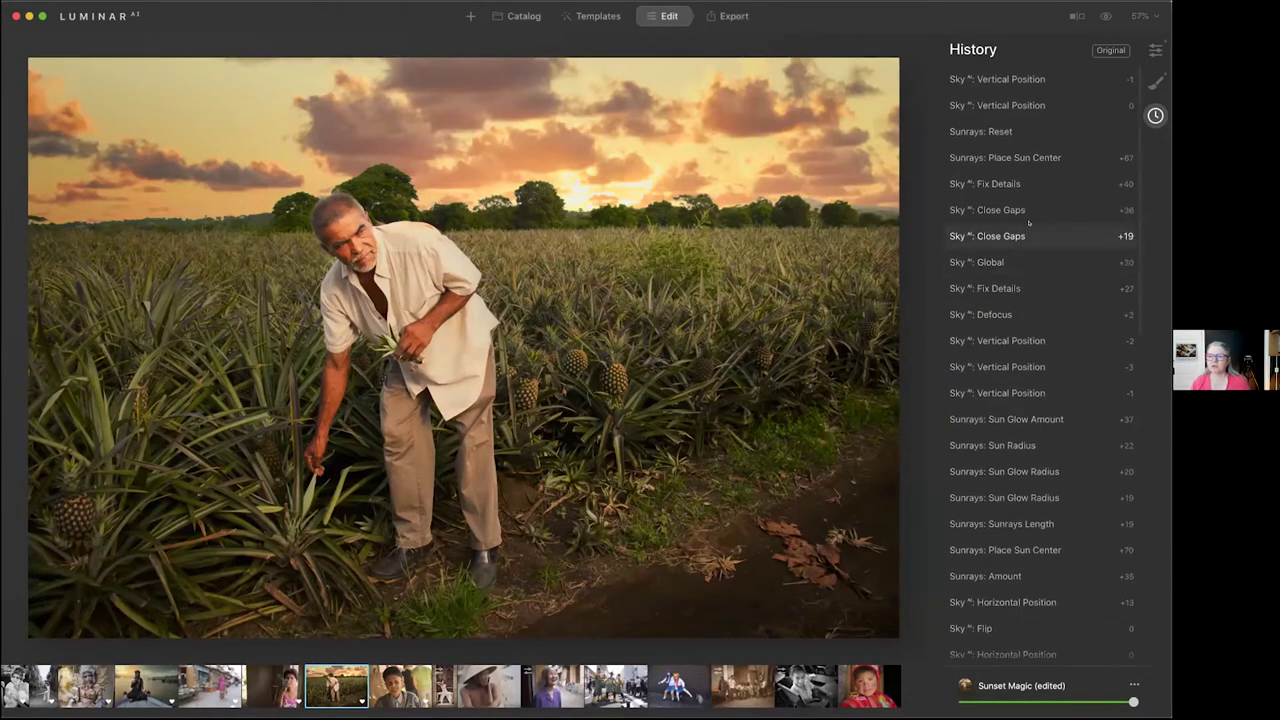
{"action": "scroll", "coordinate": [1028, 222], "scroll_direction": "down", "scroll_amount": 8}
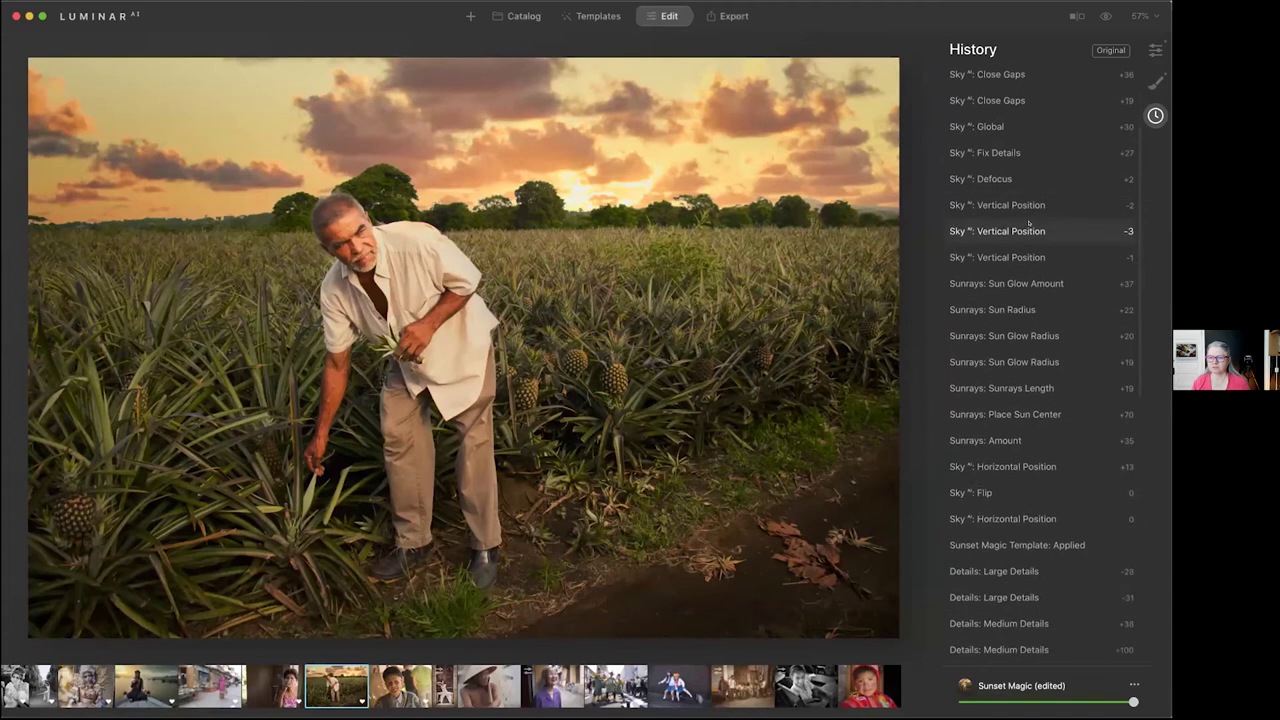
{"action": "scroll", "coordinate": [988, 470], "scroll_direction": "down", "scroll_amount": 1}
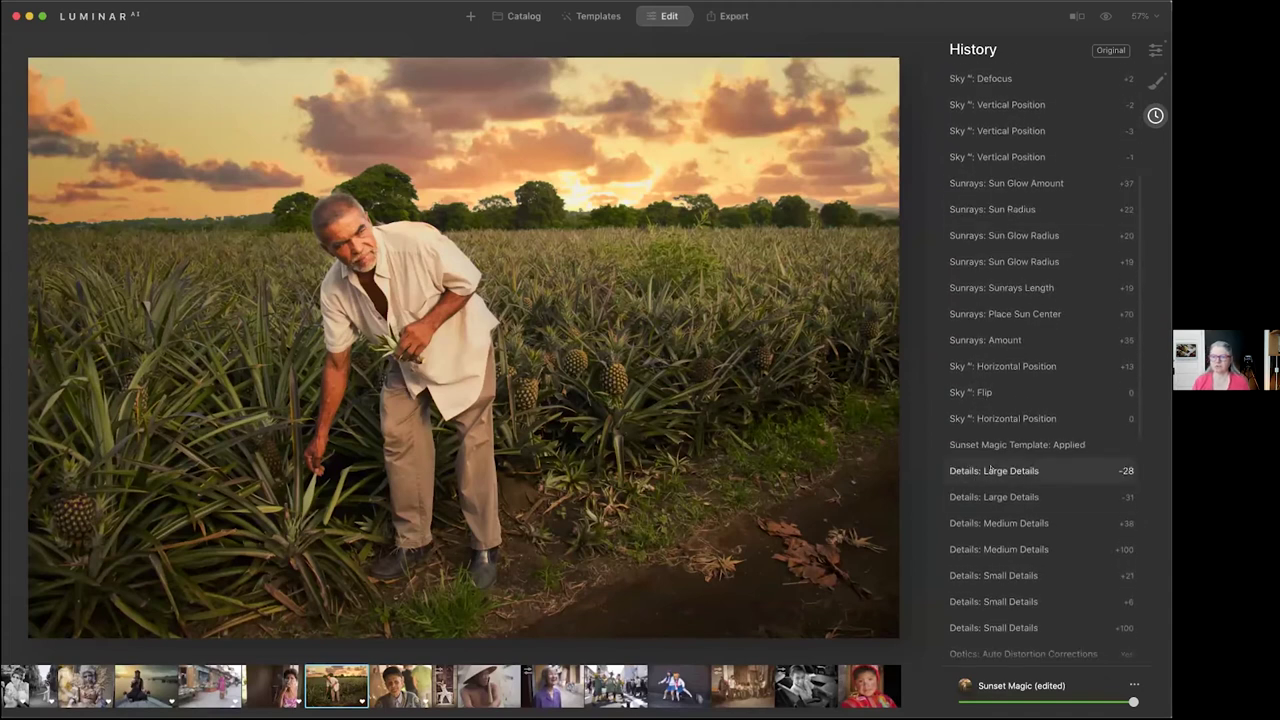
{"action": "left_click", "coordinate": [988, 470]}
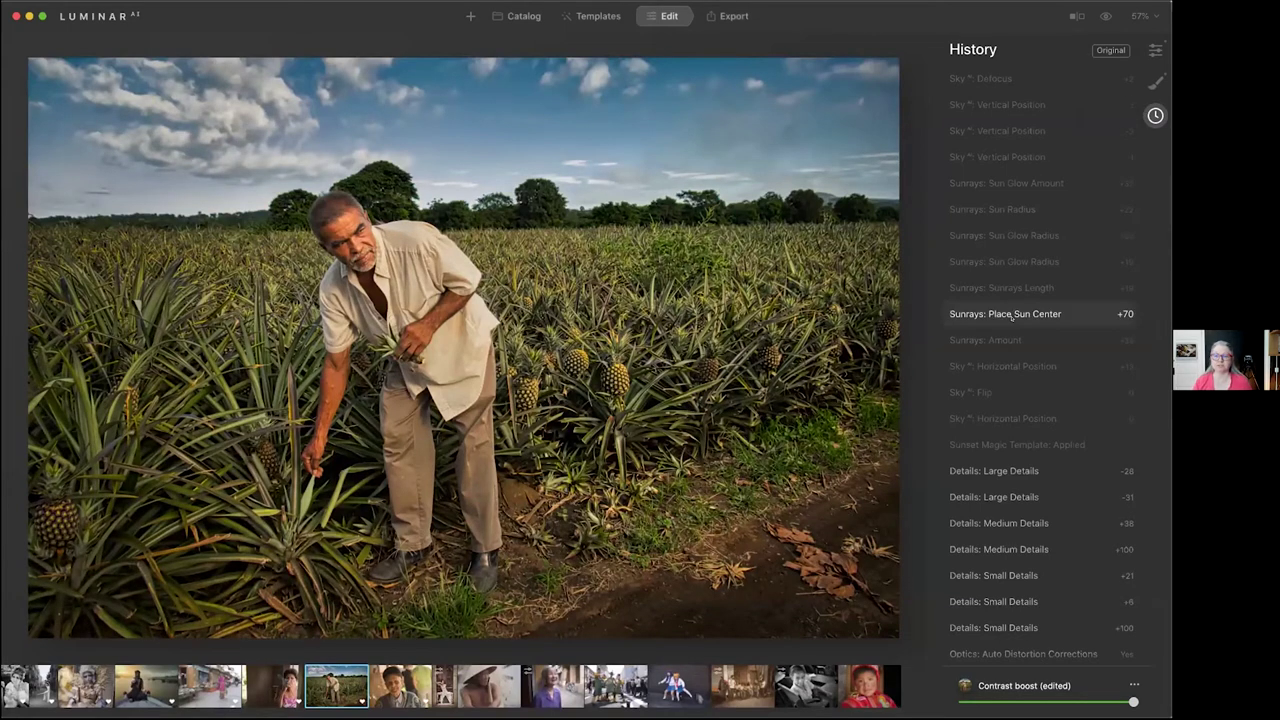
{"action": "scroll", "coordinate": [1012, 316], "scroll_direction": "up", "scroll_amount": 5}
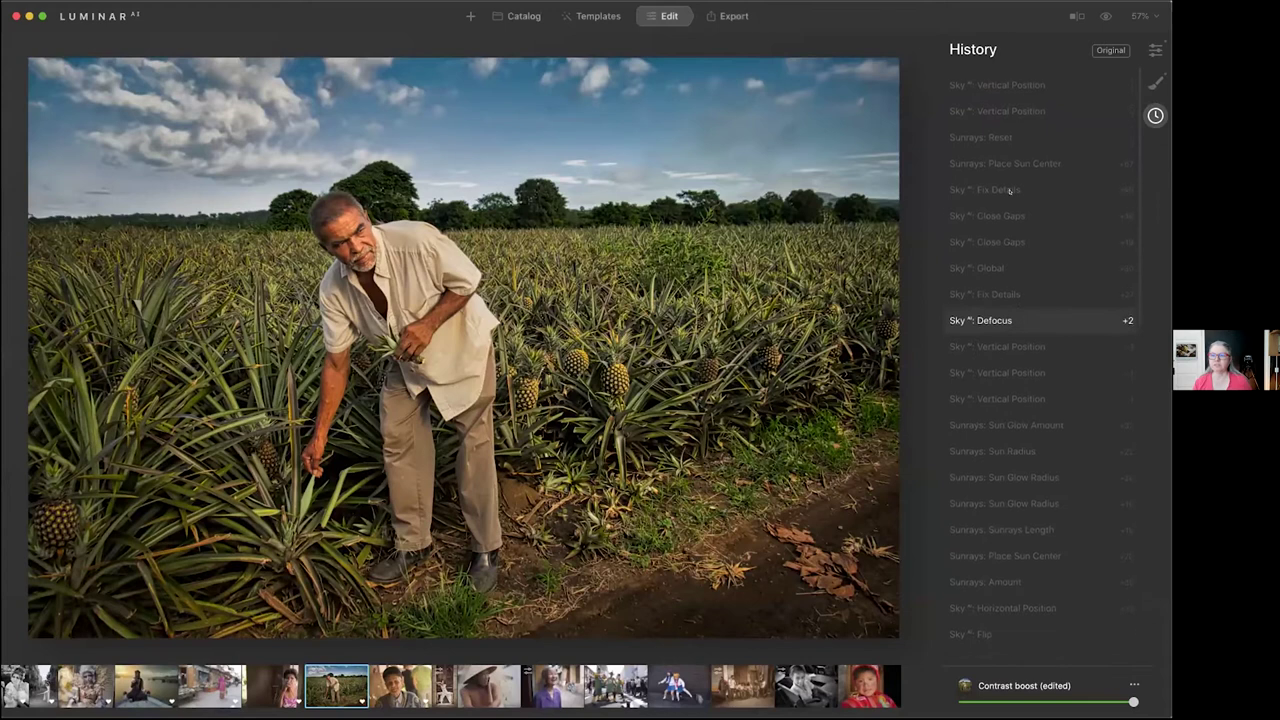
{"action": "left_click", "coordinate": [1012, 79]}
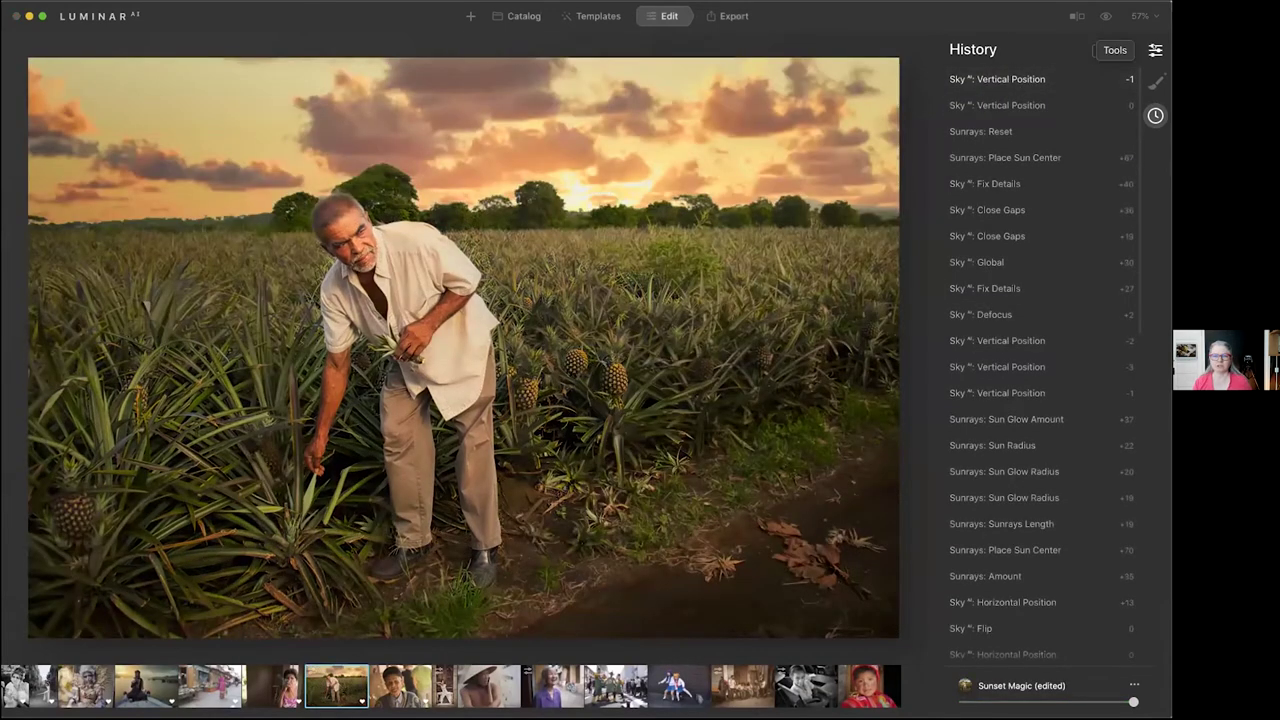
In Sky AI, set Relight Strength to 61 and Relight Human to 53
{"action": "left_click", "coordinate": [1155, 50]}
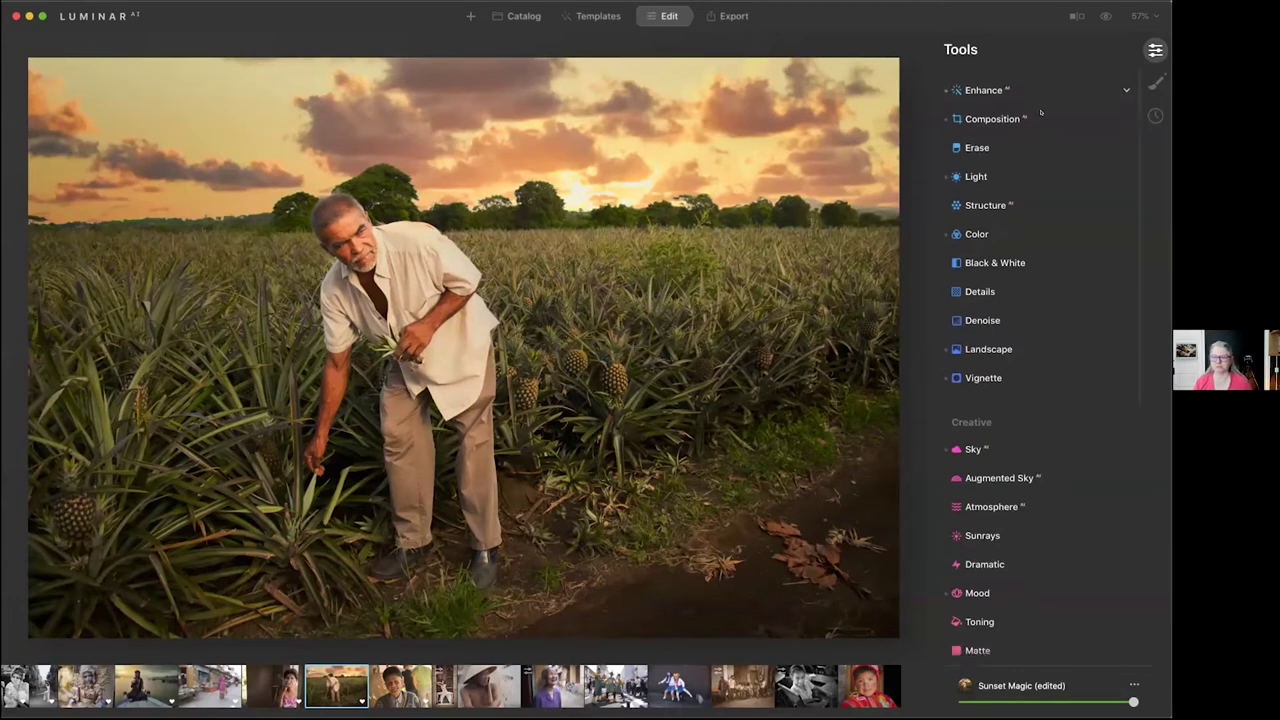
{"action": "scroll", "coordinate": [1040, 112], "scroll_direction": "down", "scroll_amount": 5}
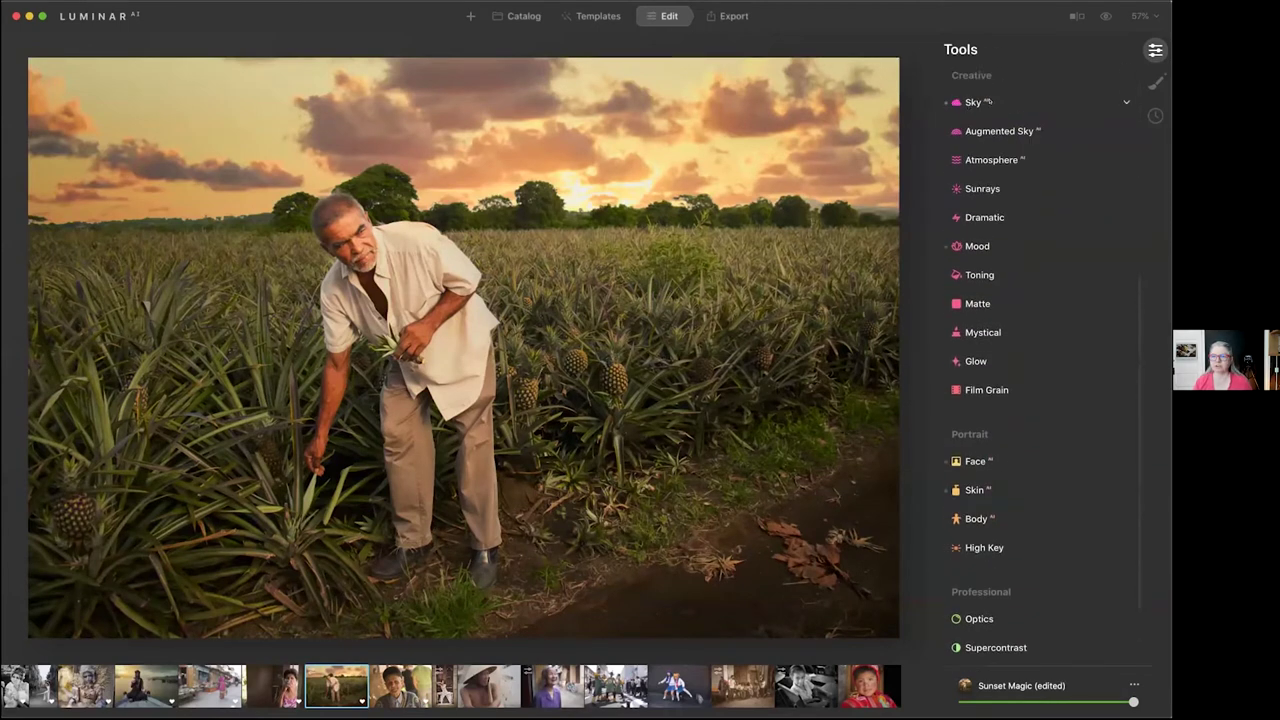
{"action": "left_click", "coordinate": [987, 103]}
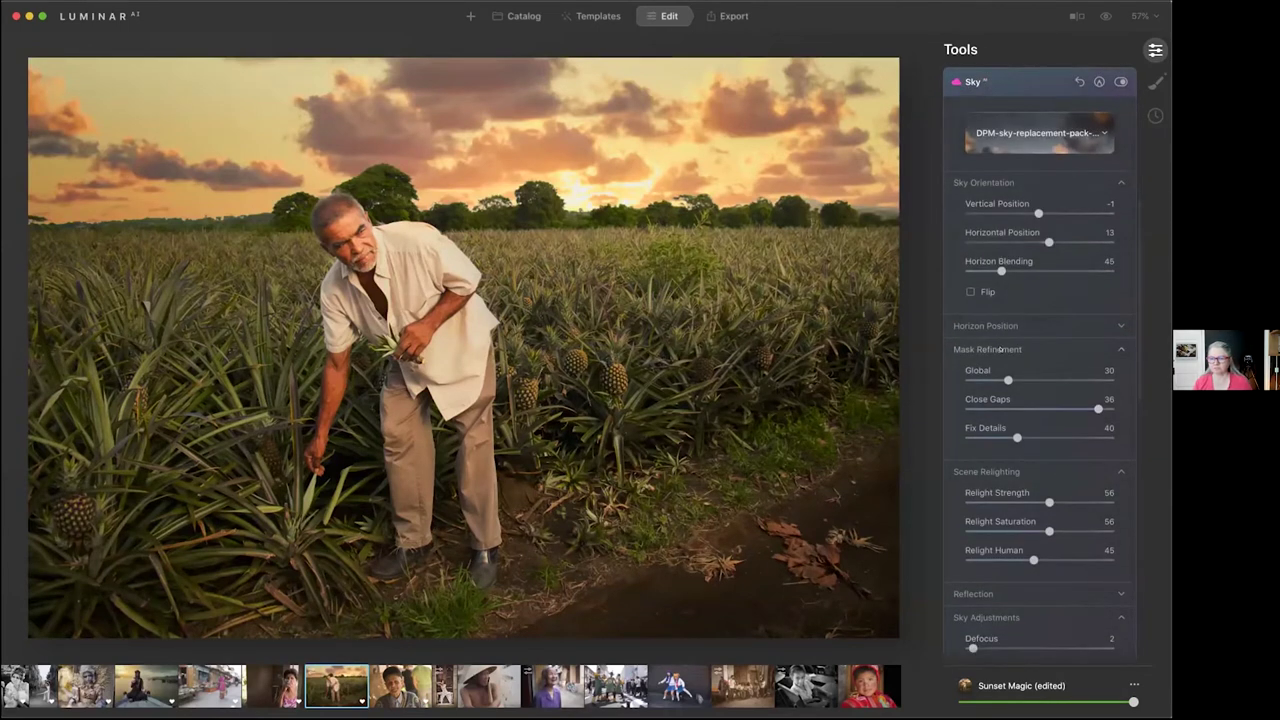
{"action": "scroll", "coordinate": [1010, 400], "scroll_direction": "down", "scroll_amount": 2}
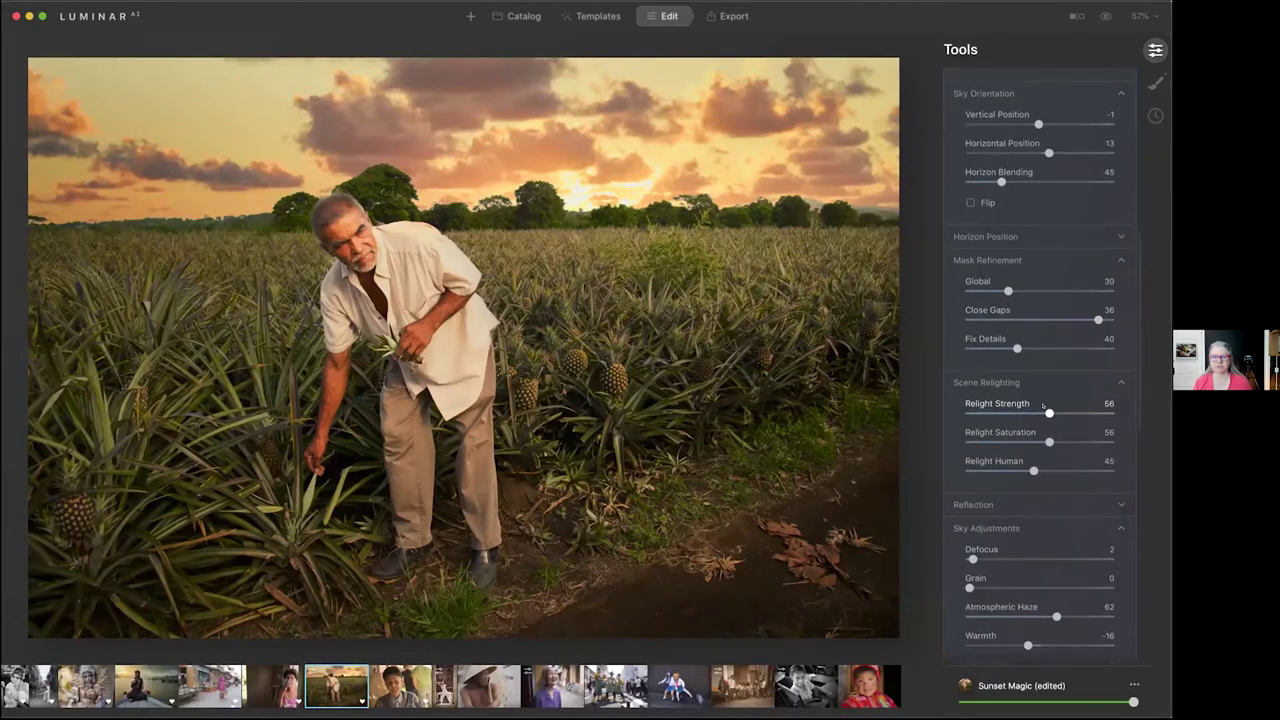
{"action": "mouse_move", "coordinate": [1043, 405]}
{"action": "left_mouse_down"}
{"action": "mouse_move", "coordinate": [966, 404]}
{"action": "mouse_move", "coordinate": [1055, 410]}
{"action": "left_mouse_up"}
{"action": "mouse_move", "coordinate": [1033, 470]}
{"action": "left_mouse_down"}
{"action": "mouse_move", "coordinate": [968, 467]}
{"action": "mouse_move", "coordinate": [1043, 470]}
{"action": "left_mouse_up"}
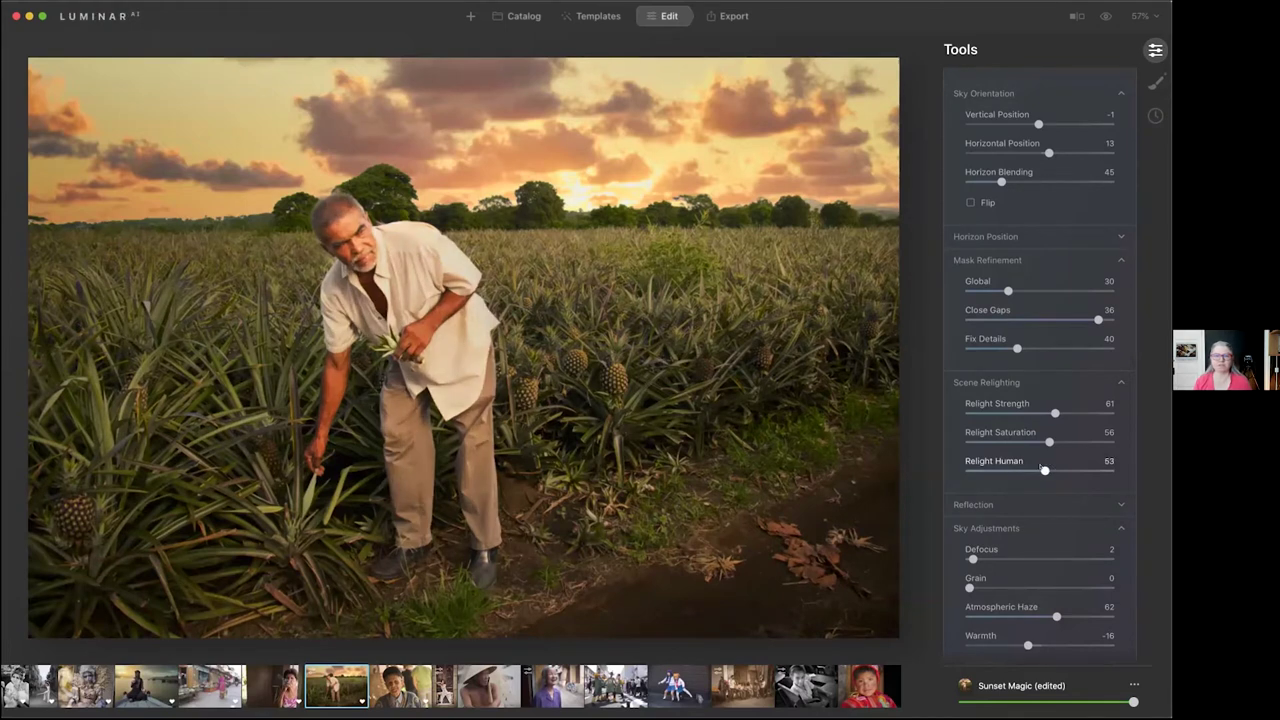
Shift the replacement sky's Horizontal Position to 17 and mirror it with Flip
{"action": "scroll", "coordinate": [1041, 467], "scroll_direction": "up", "scroll_amount": 3}
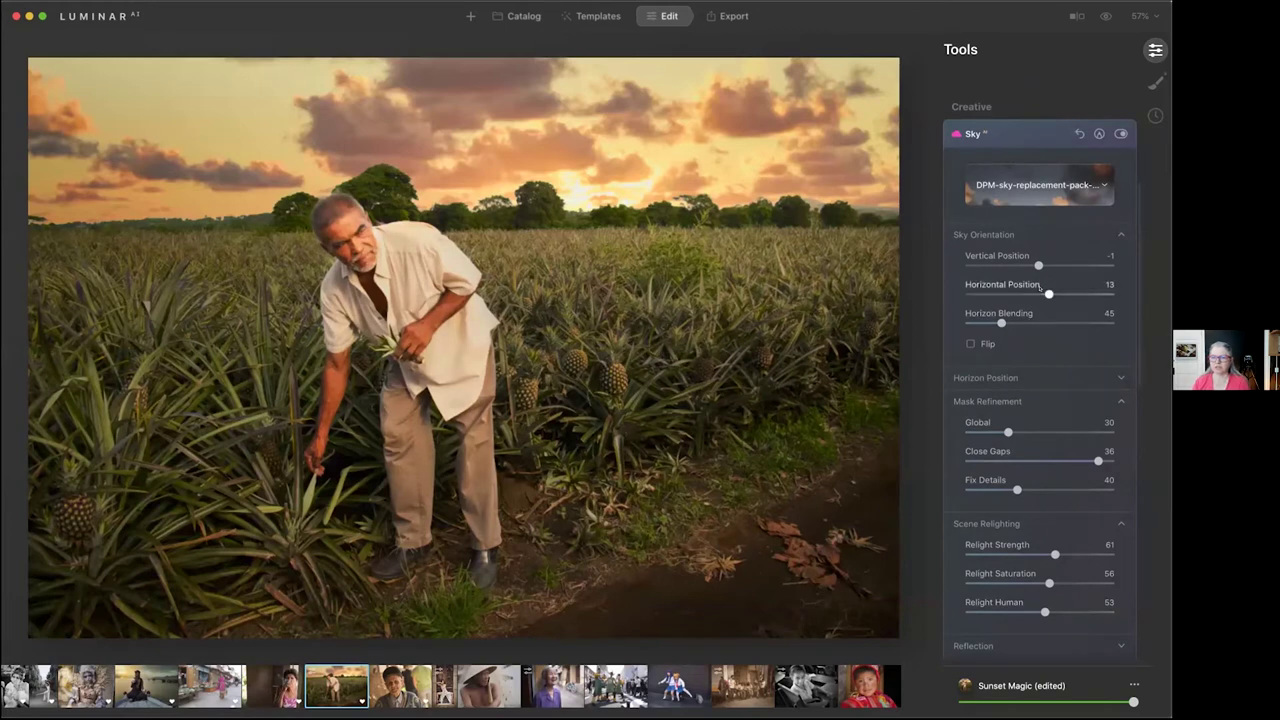
{"action": "mouse_move", "coordinate": [1043, 289]}
{"action": "left_mouse_down"}
{"action": "mouse_move", "coordinate": [1065, 291]}
{"action": "mouse_move", "coordinate": [1037, 291]}
{"action": "mouse_move", "coordinate": [1052, 292]}
{"action": "left_mouse_up"}
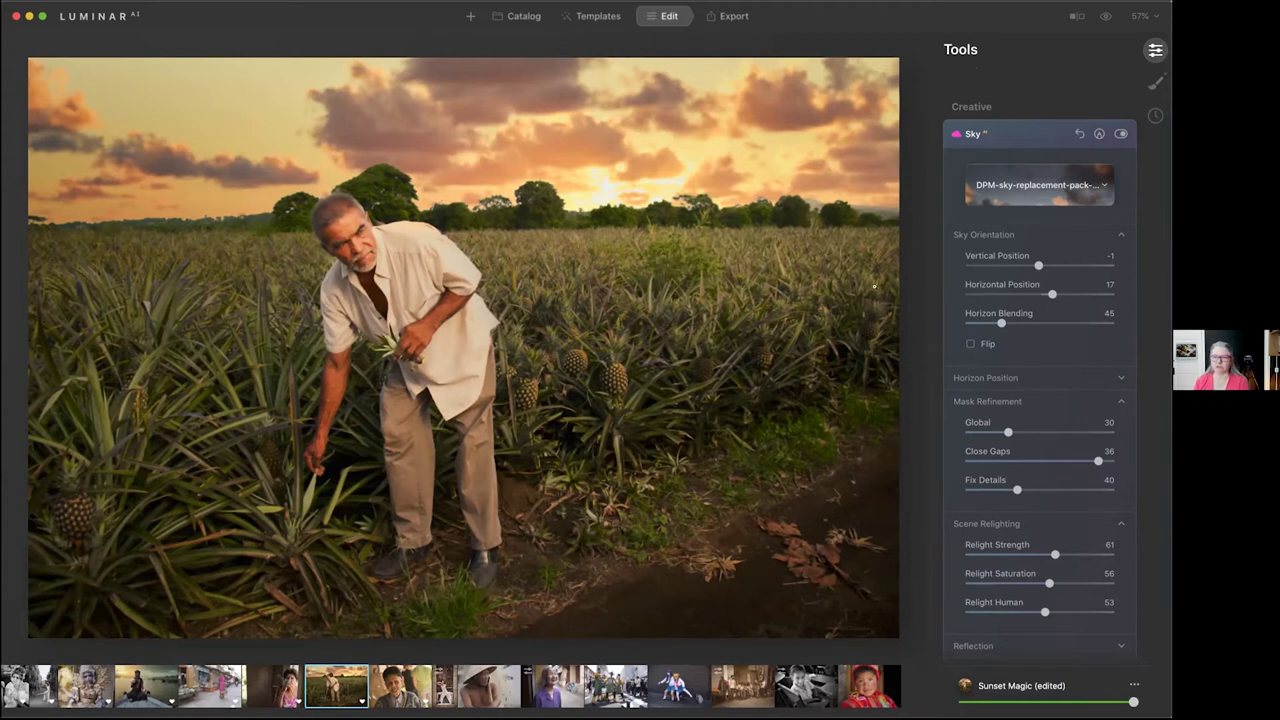
{"action": "left_click", "coordinate": [970, 343]}
Try flipped sky positions -37 and -56, then leave it unmirrored at 28 and open the ballerina photo
{"action": "left_click", "coordinate": [1009, 293]}
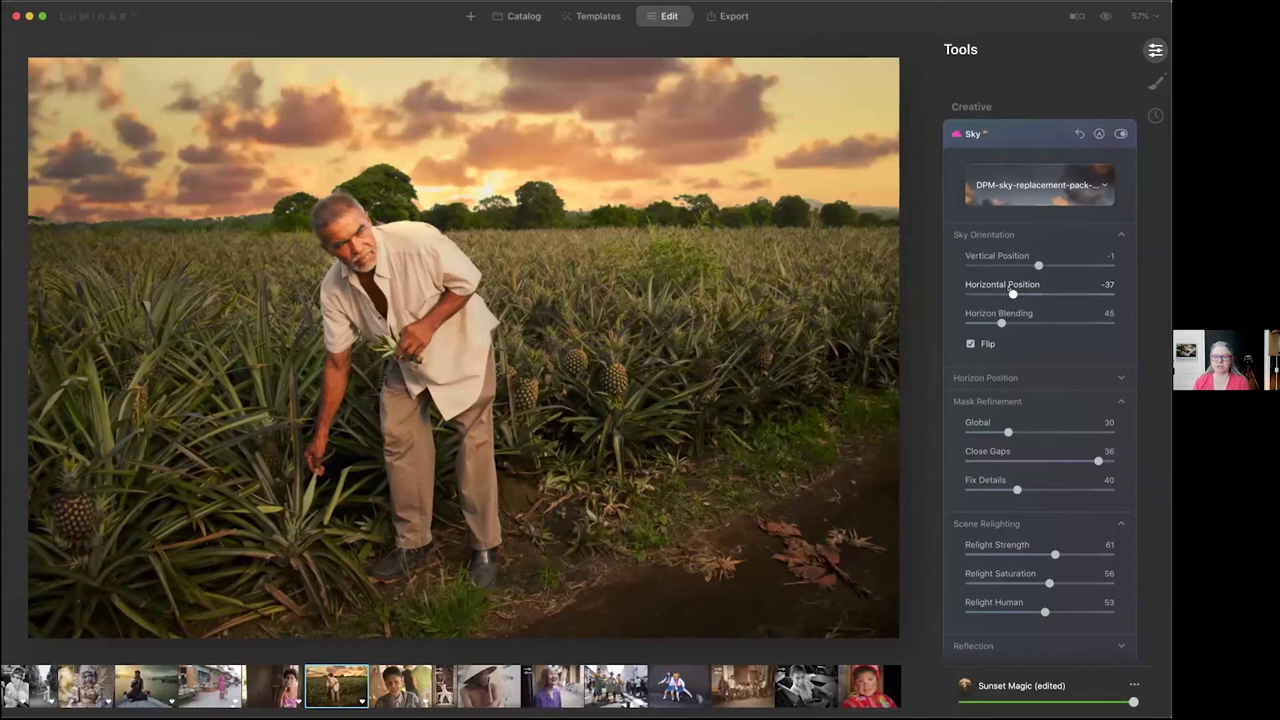
{"action": "left_click", "coordinate": [994, 291]}
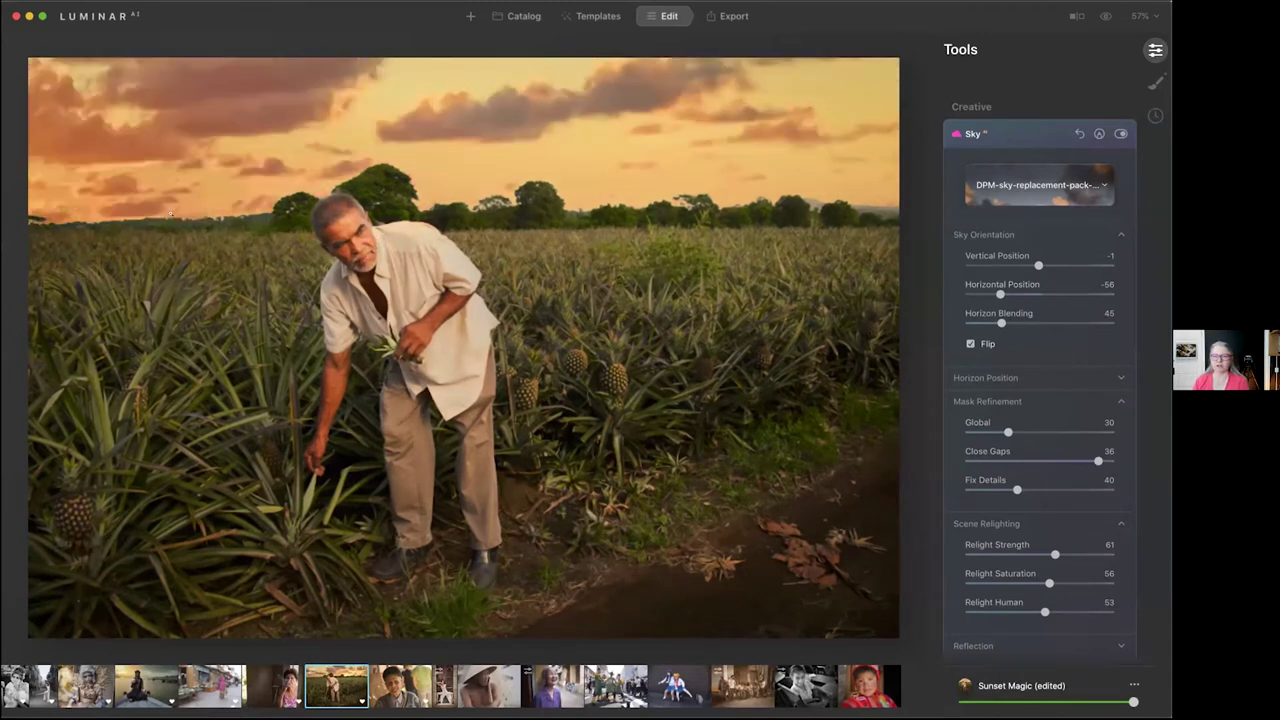
{"action": "left_click", "coordinate": [1064, 294]}
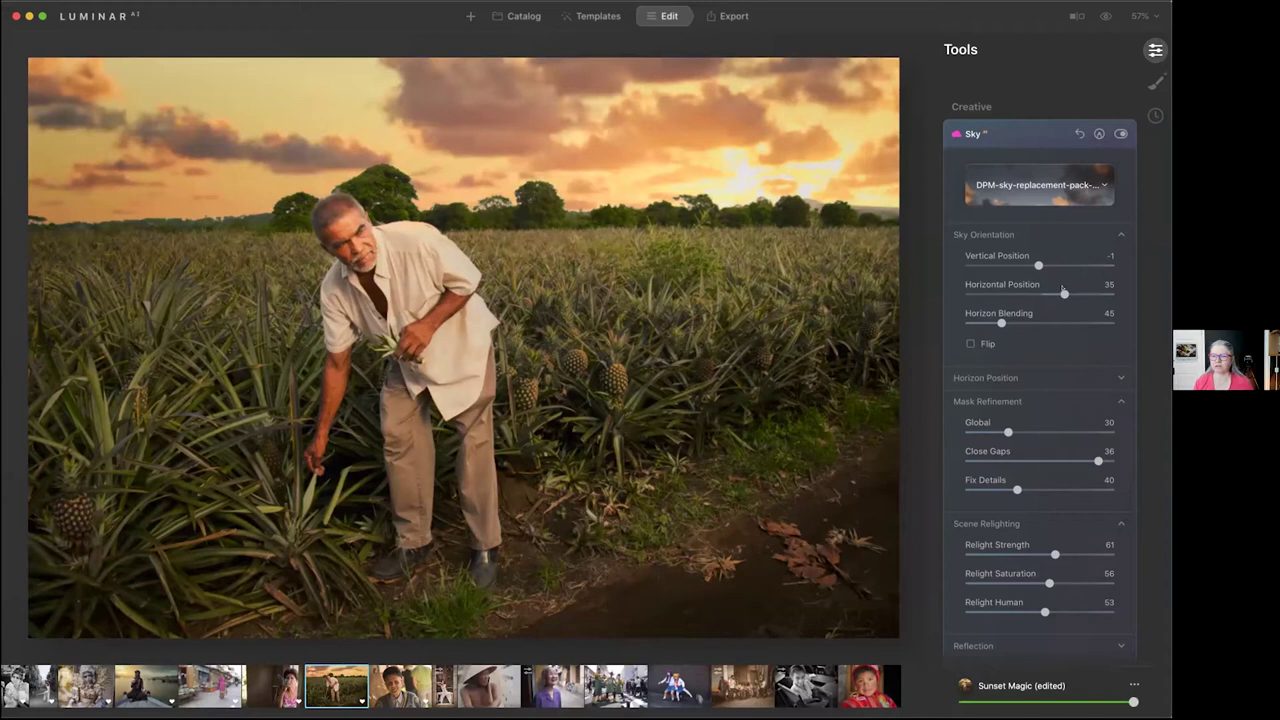
{"action": "left_click_drag", "start_coordinate": [1063, 293], "coordinate": [1059, 293]}
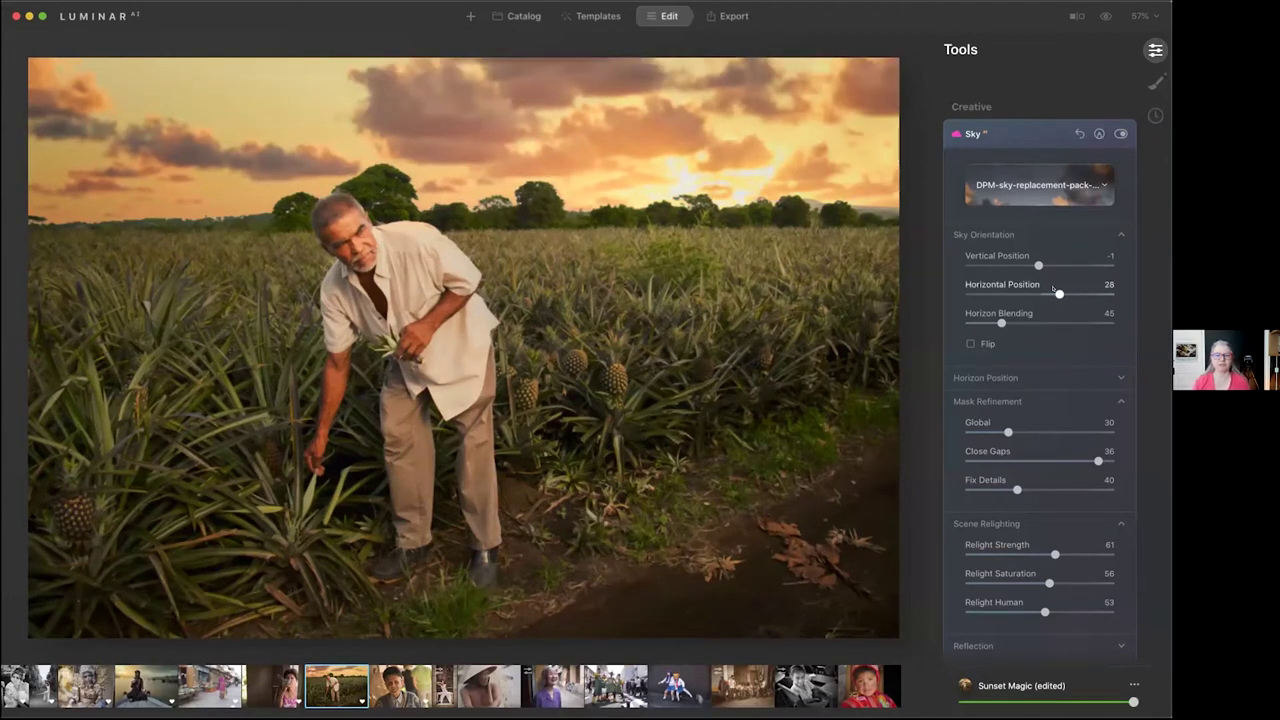
{"action": "scroll", "coordinate": [1040, 400], "scroll_direction": "down", "scroll_amount": 2}
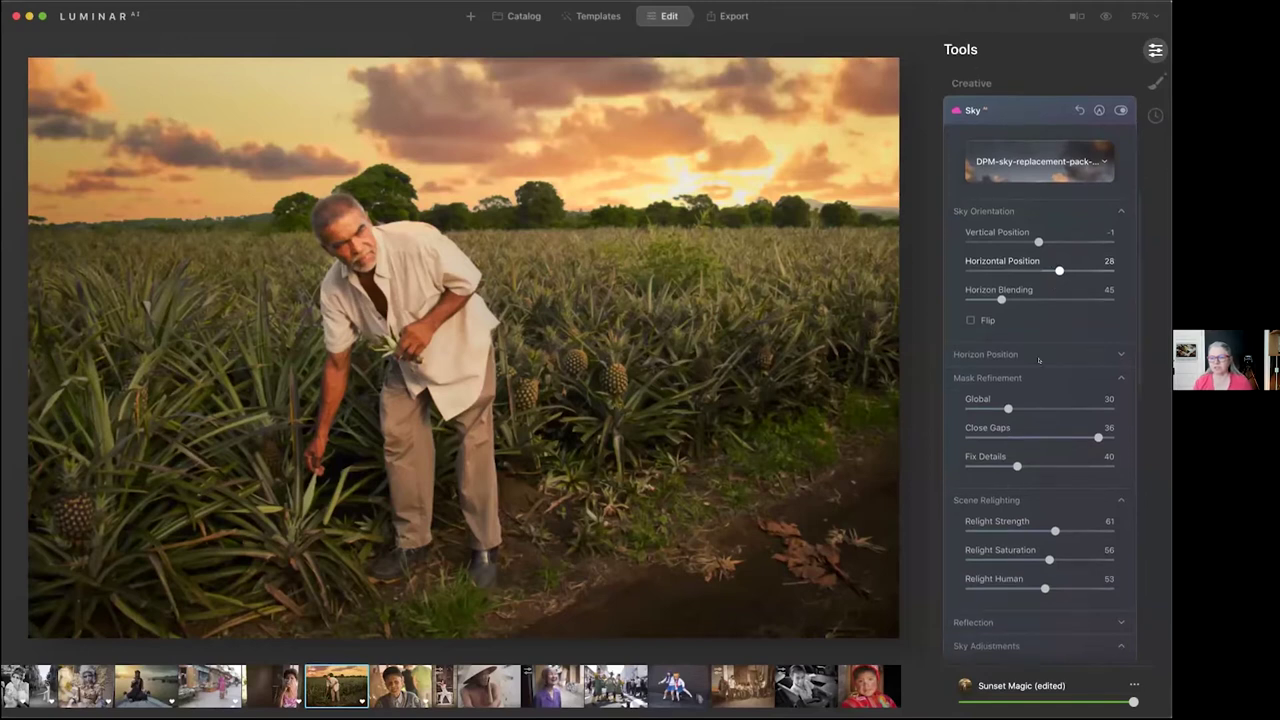
{"action": "scroll", "coordinate": [1010, 521], "scroll_direction": "down", "scroll_amount": 3}
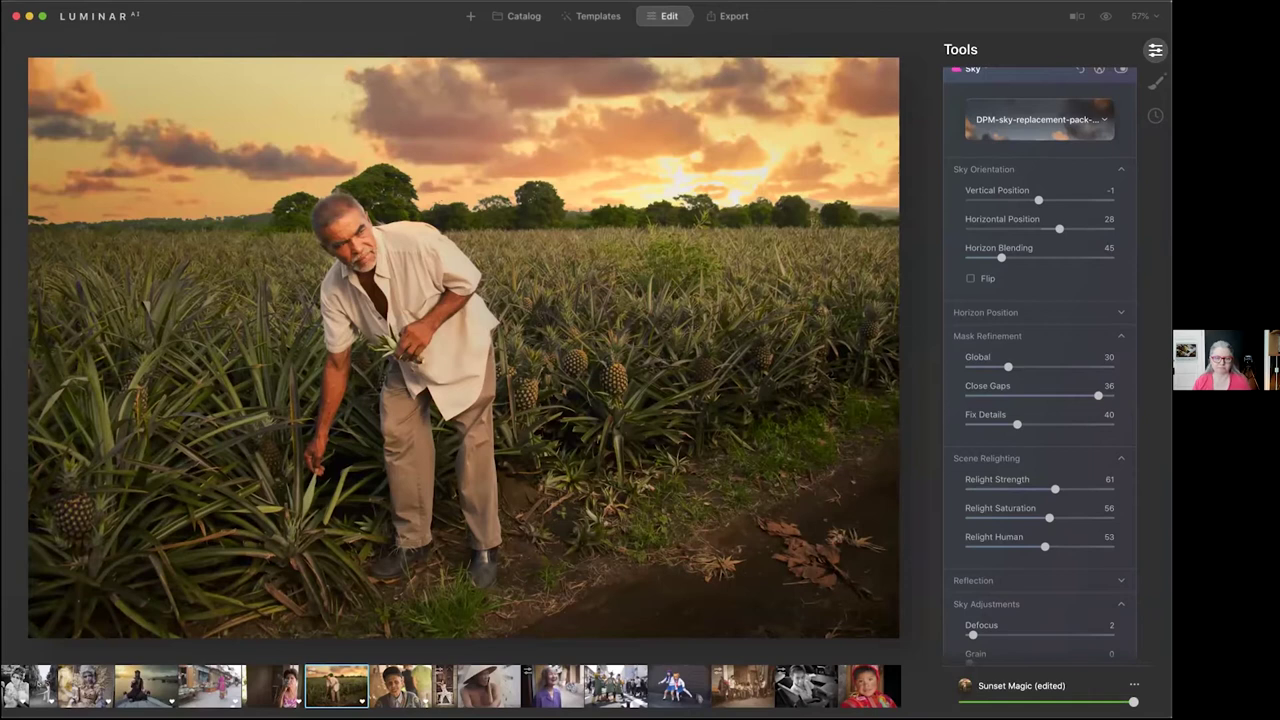
{"action": "left_click", "coordinate": [43, 686]}
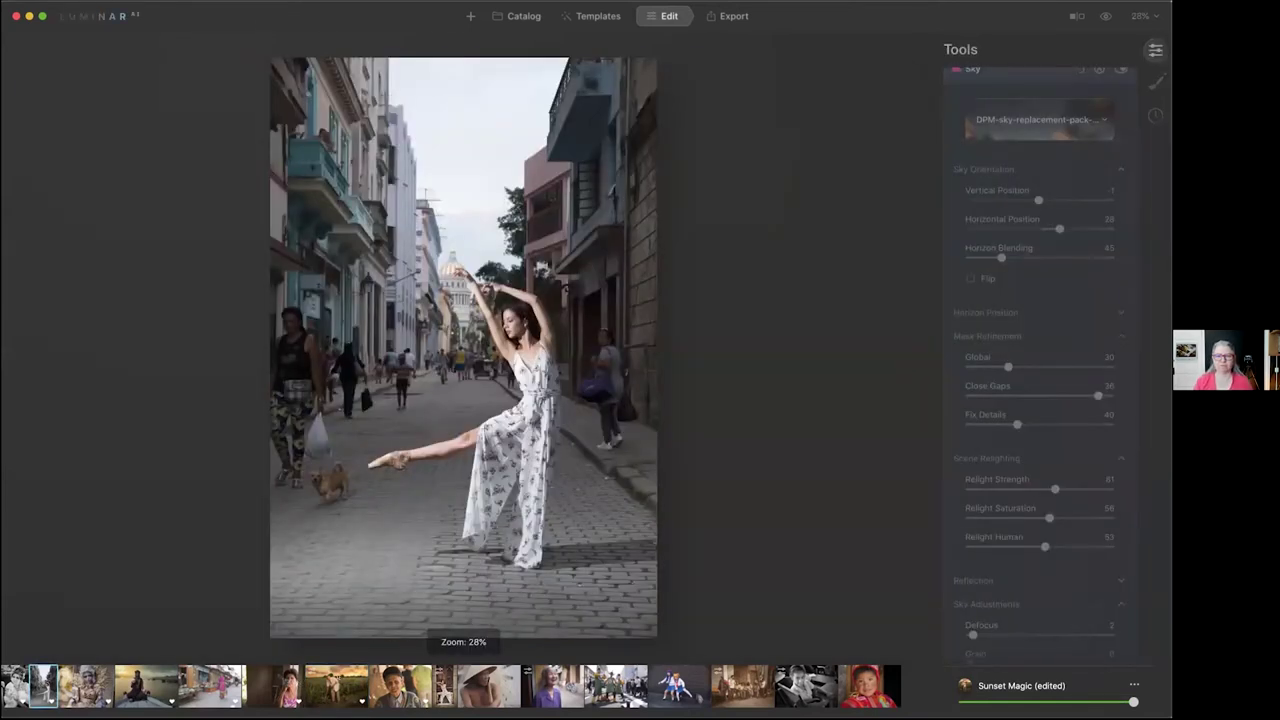
Return to the pineapple-field photo and expand the sky's Horizon Position settings
{"action": "left_click", "coordinate": [336, 686]}
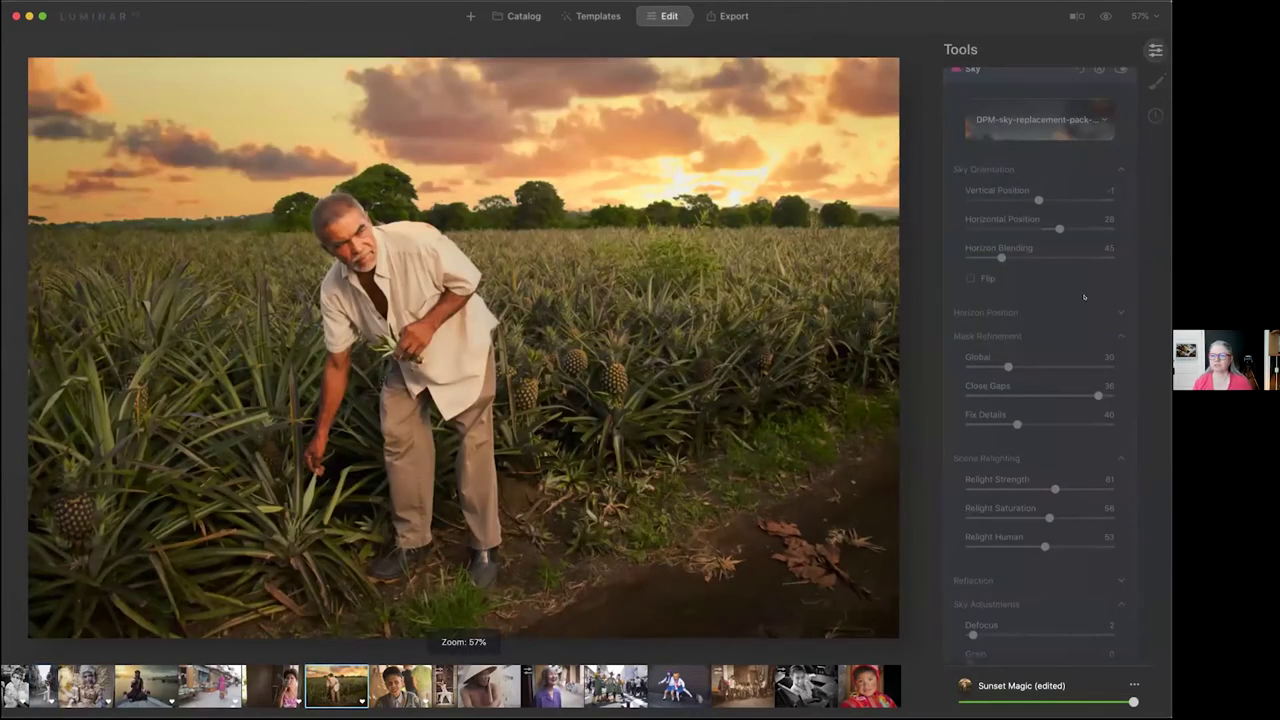
{"action": "scroll", "coordinate": [1034, 339], "scroll_direction": "up", "scroll_amount": 1}
{"action": "left_click", "coordinate": [1057, 278]}
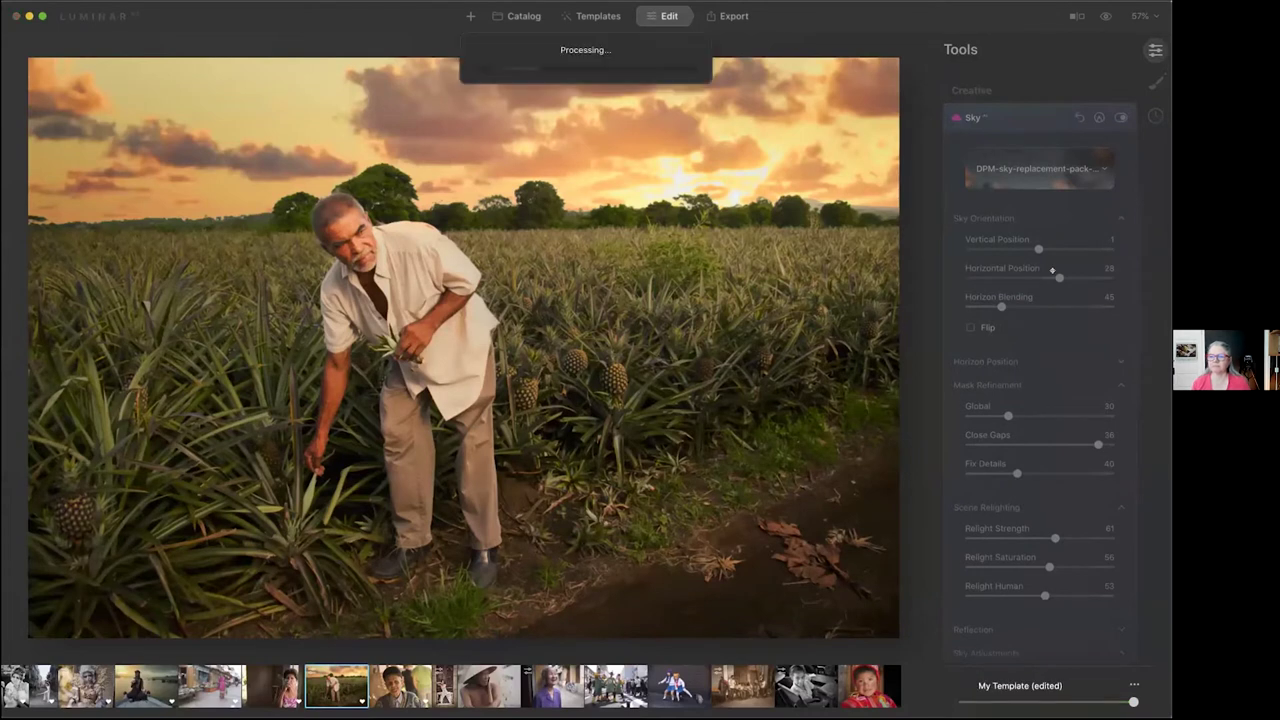
{"action": "scroll", "coordinate": [1040, 290], "scroll_direction": "down", "scroll_amount": 1}
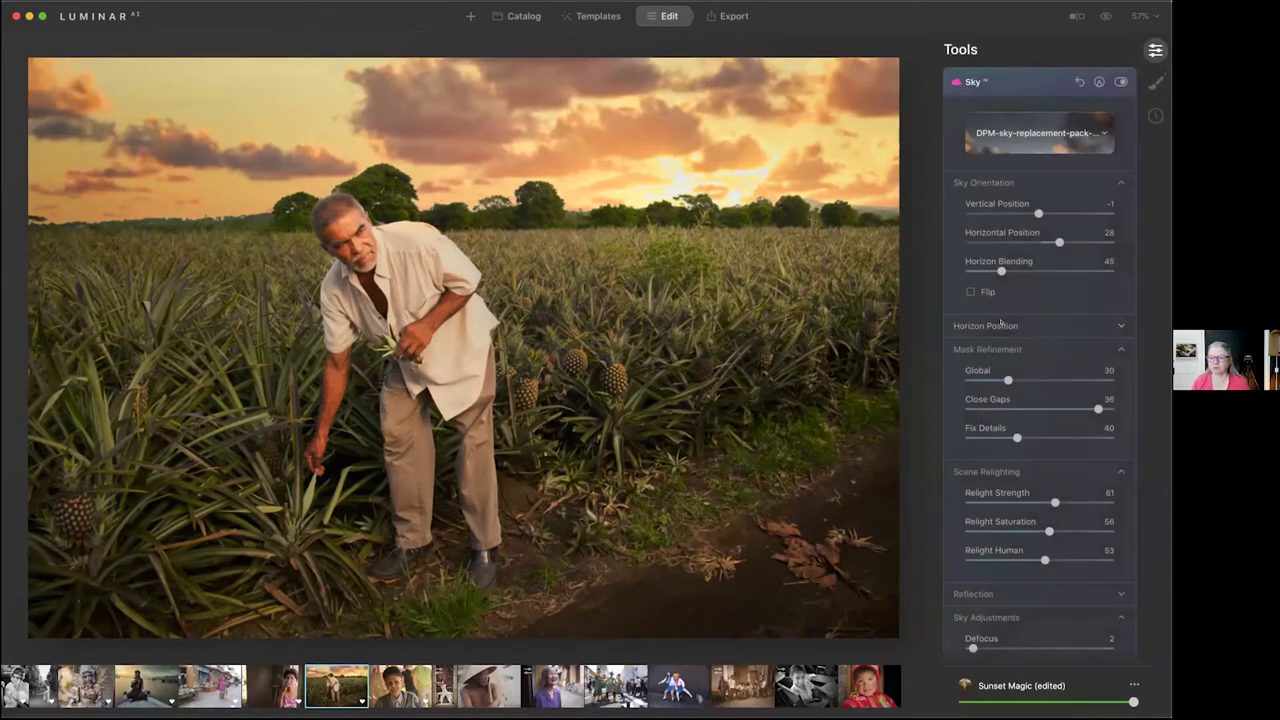
{"action": "left_click", "coordinate": [1001, 325]}
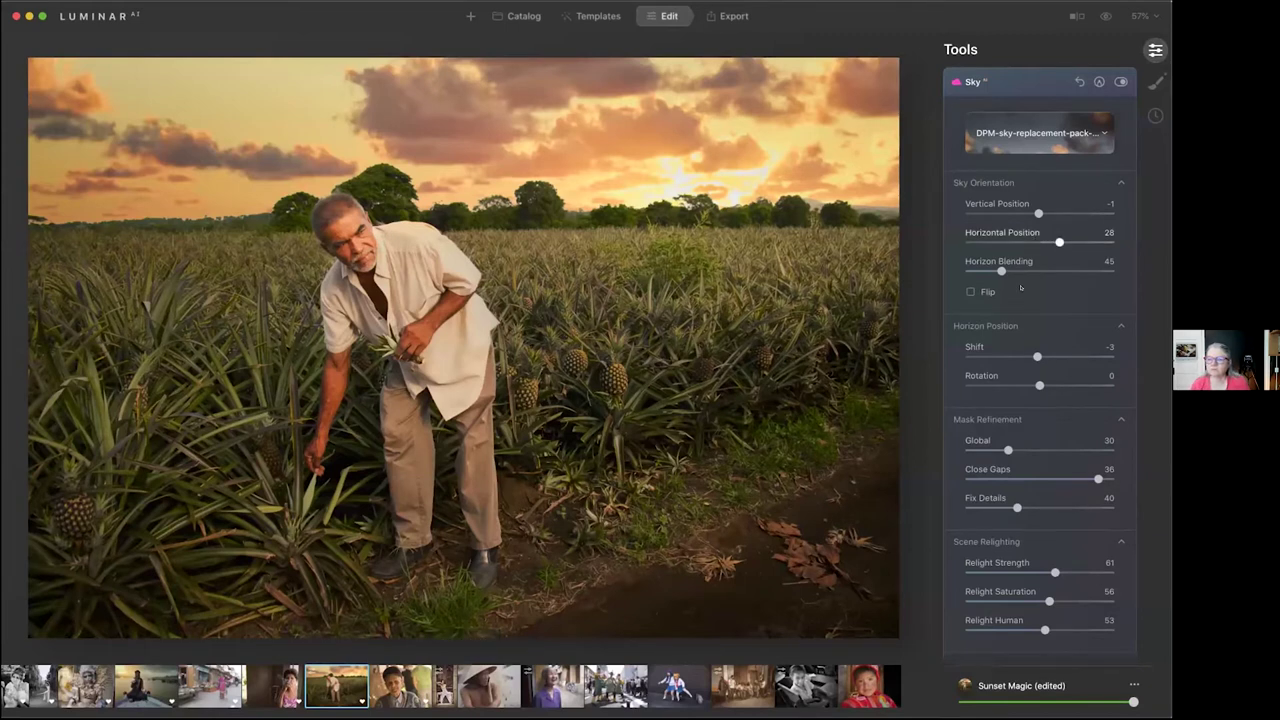
Set Horizon Blending, Vertical Position and Horizon Shift all to 0
{"action": "left_click_drag", "start_coordinate": [1001, 271], "coordinate": [1004, 270]}
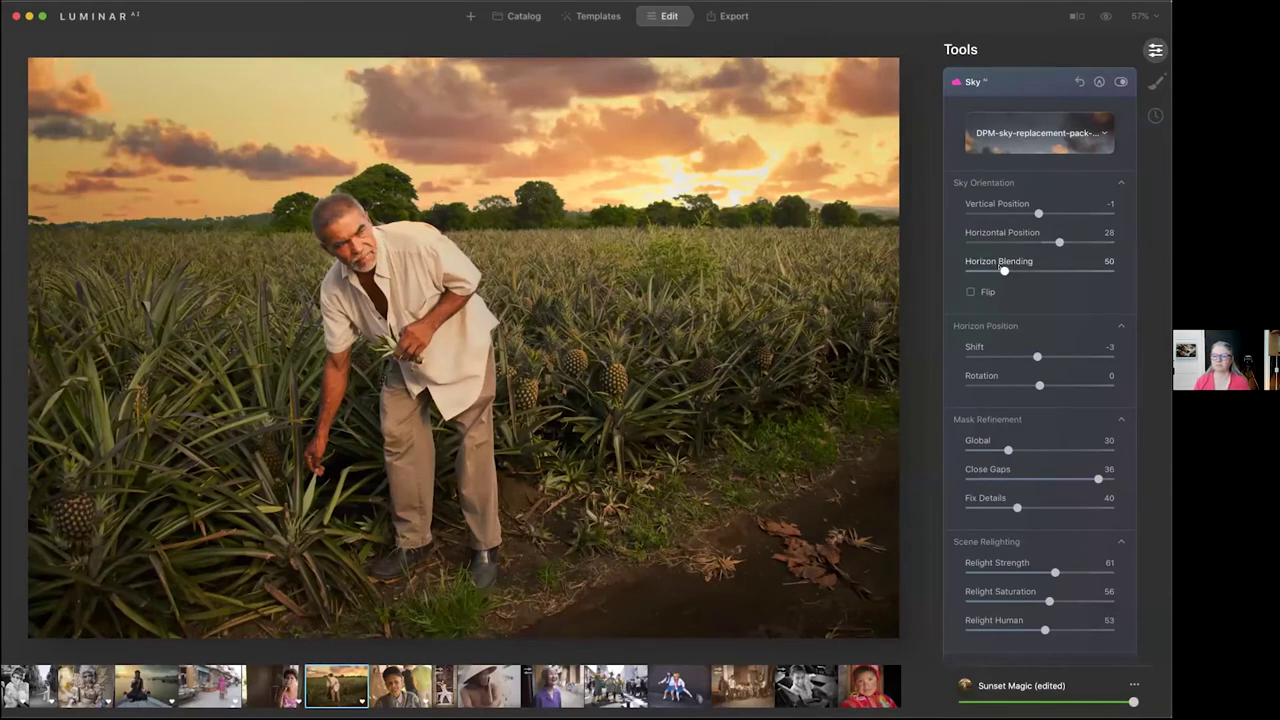
{"action": "double_click", "coordinate": [1004, 270]}
{"action": "left_click_drag", "start_coordinate": [1050, 213], "coordinate": [1045, 213]}
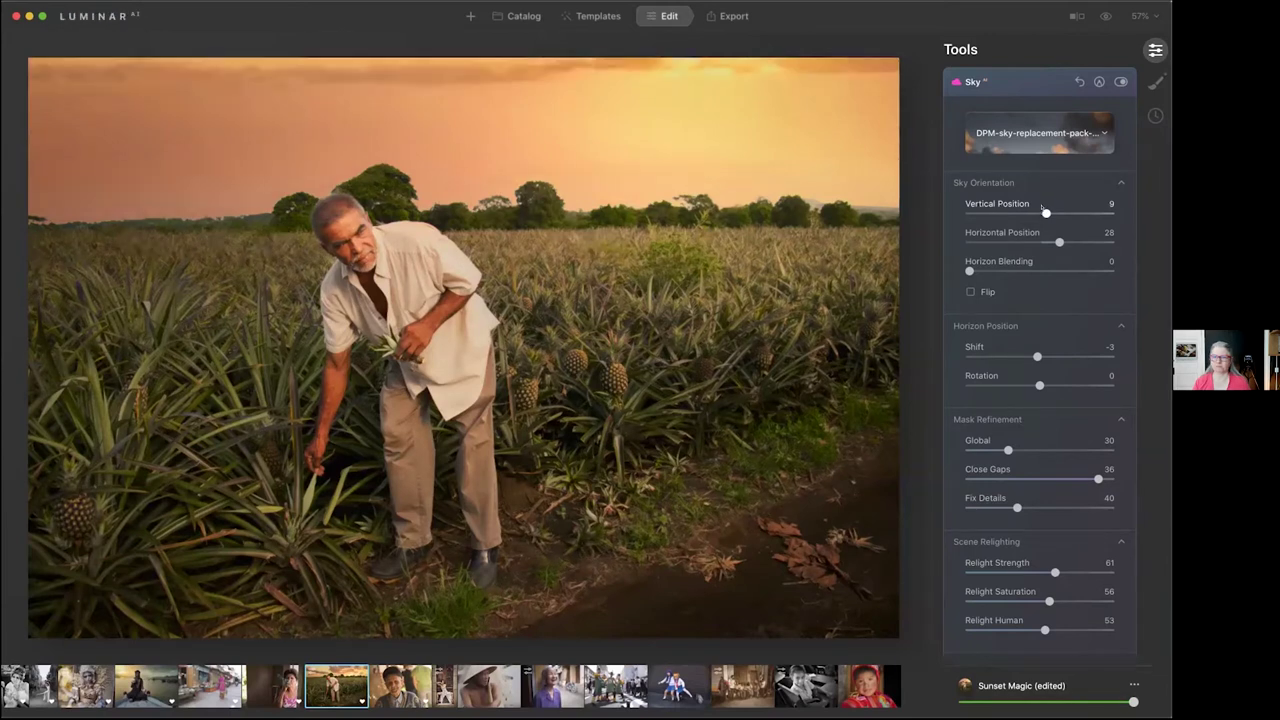
{"action": "left_click_drag", "start_coordinate": [1041, 207], "coordinate": [1039, 207]}
{"action": "left_click_drag", "start_coordinate": [1041, 207], "coordinate": [1038, 207]}
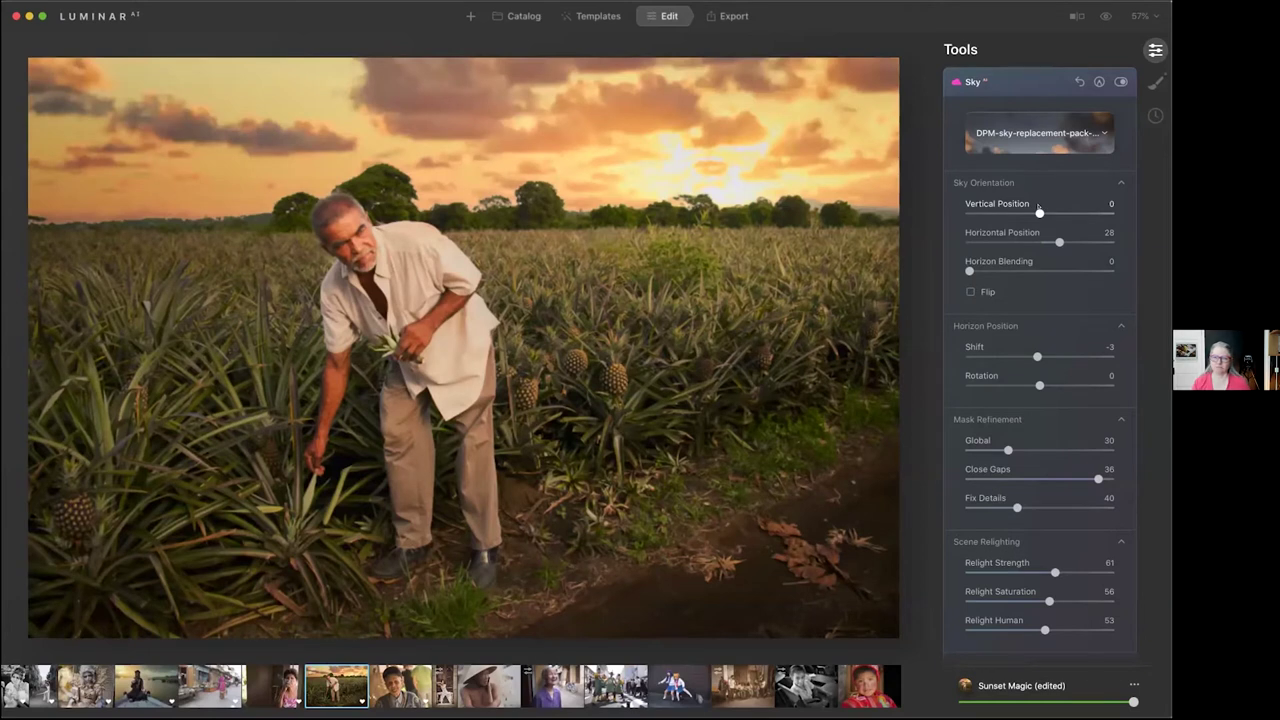
{"action": "double_click", "coordinate": [1033, 353]}
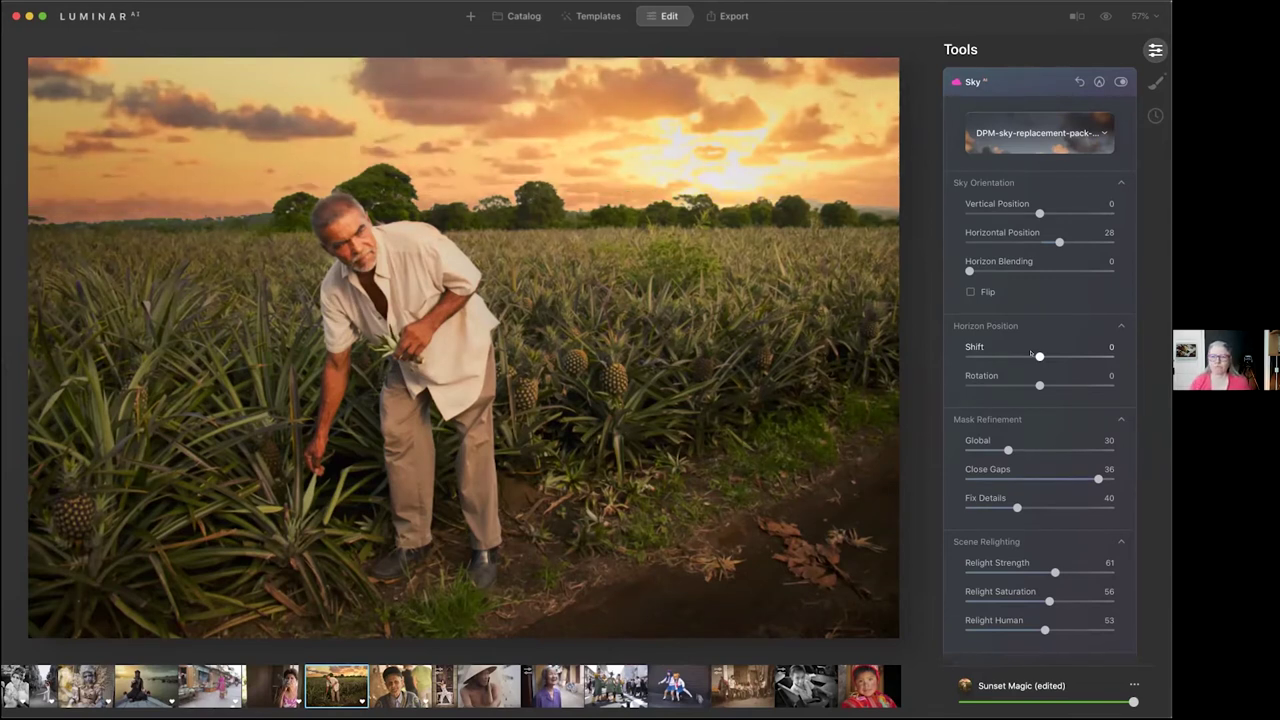
{"action": "scroll", "coordinate": [1031, 352], "scroll_direction": "down", "scroll_amount": 5}
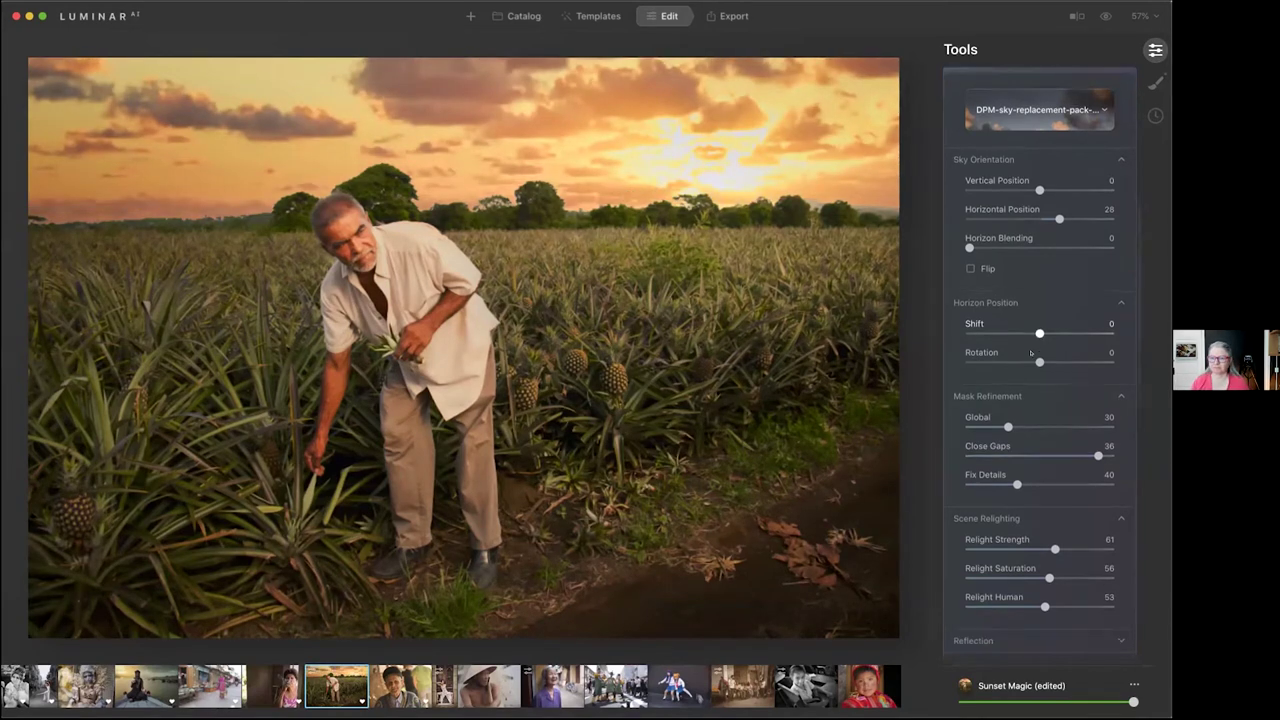
{"action": "scroll", "coordinate": [1031, 352], "scroll_direction": "down", "scroll_amount": 1}
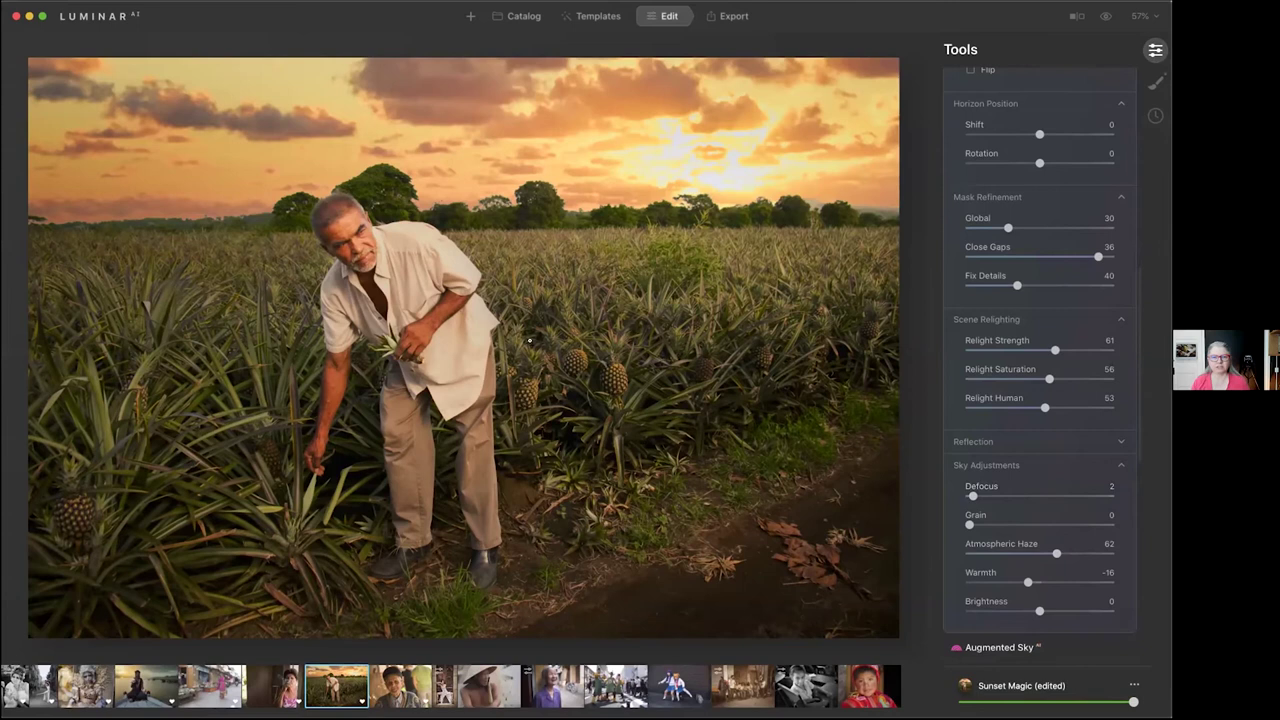
{"action": "double_click", "coordinate": [700, 206]}
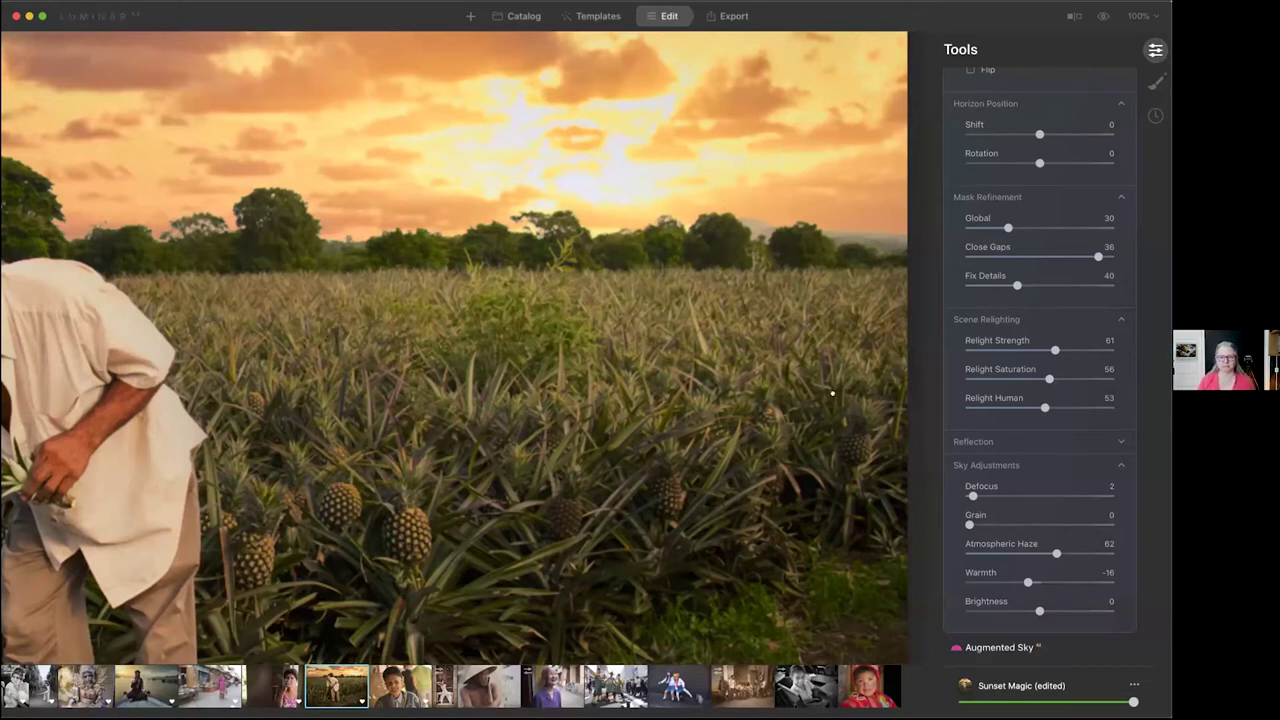
{"action": "key", "text": "super+0"}
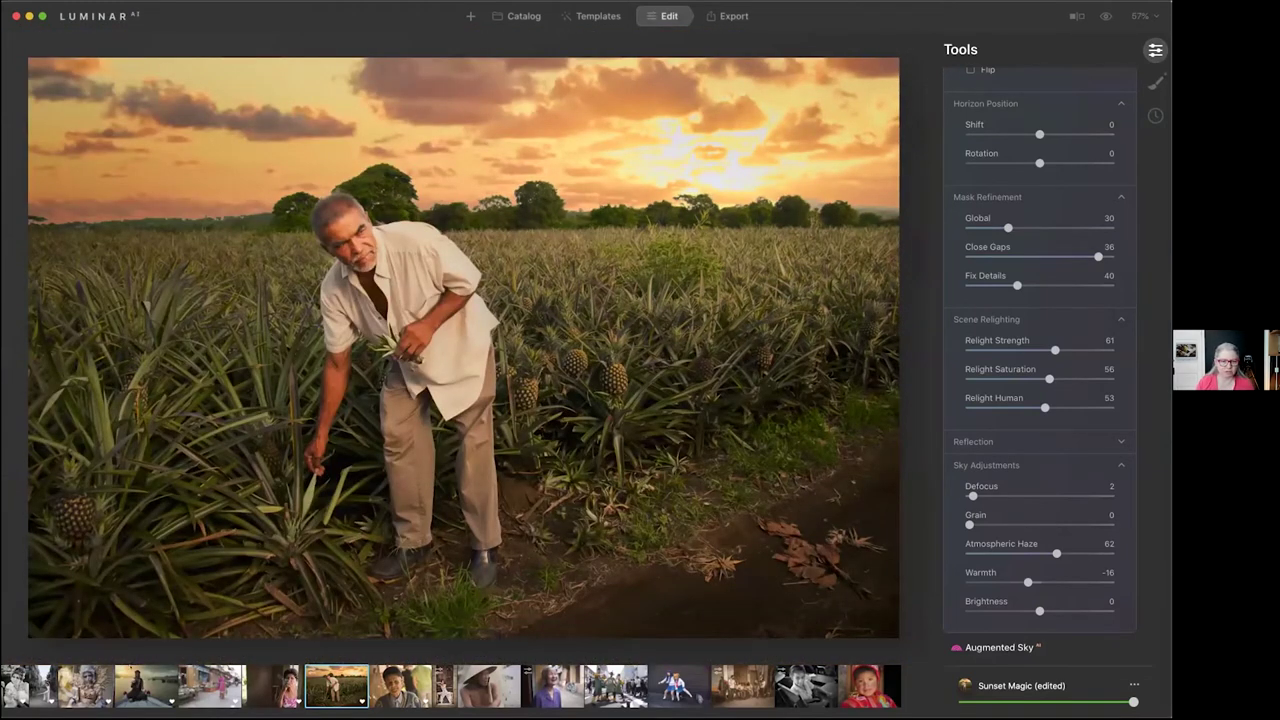
{"action": "left_click", "coordinate": [43, 686]}
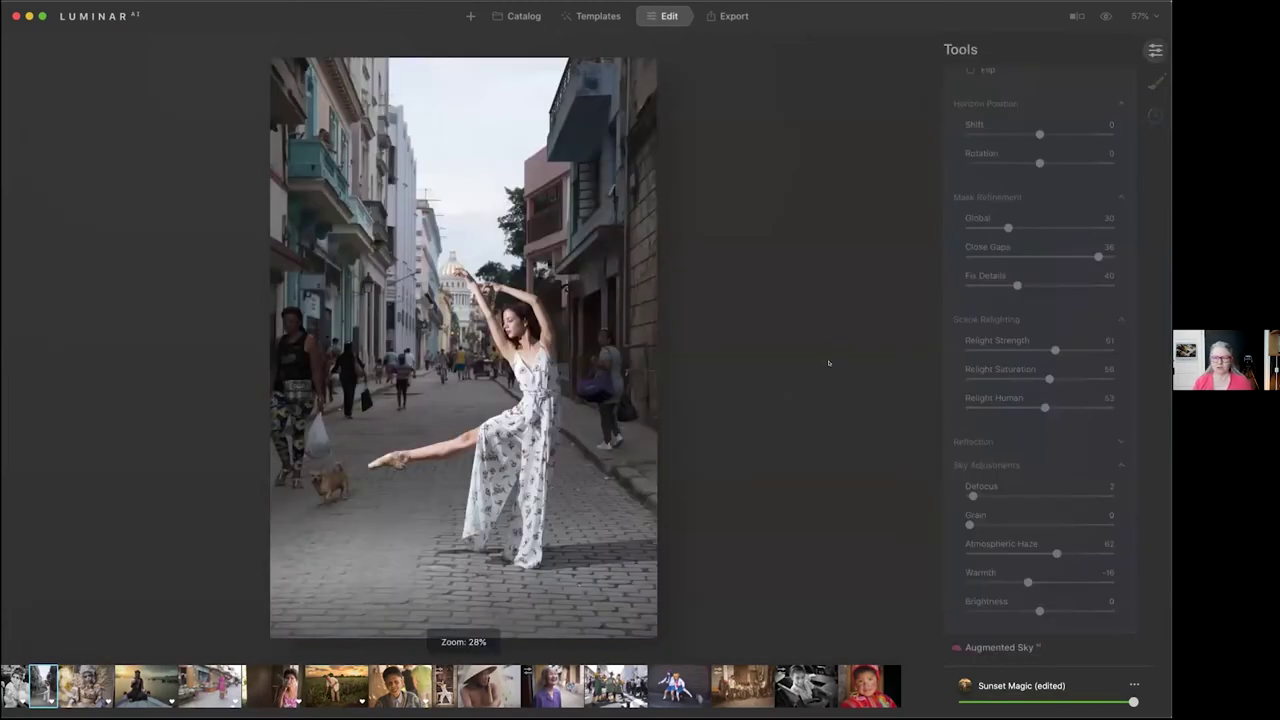
Apply the Ghoulish Grunge template, then Antique Touch, from My Templates to the ballerina photo
{"action": "left_click", "coordinate": [591, 16]}
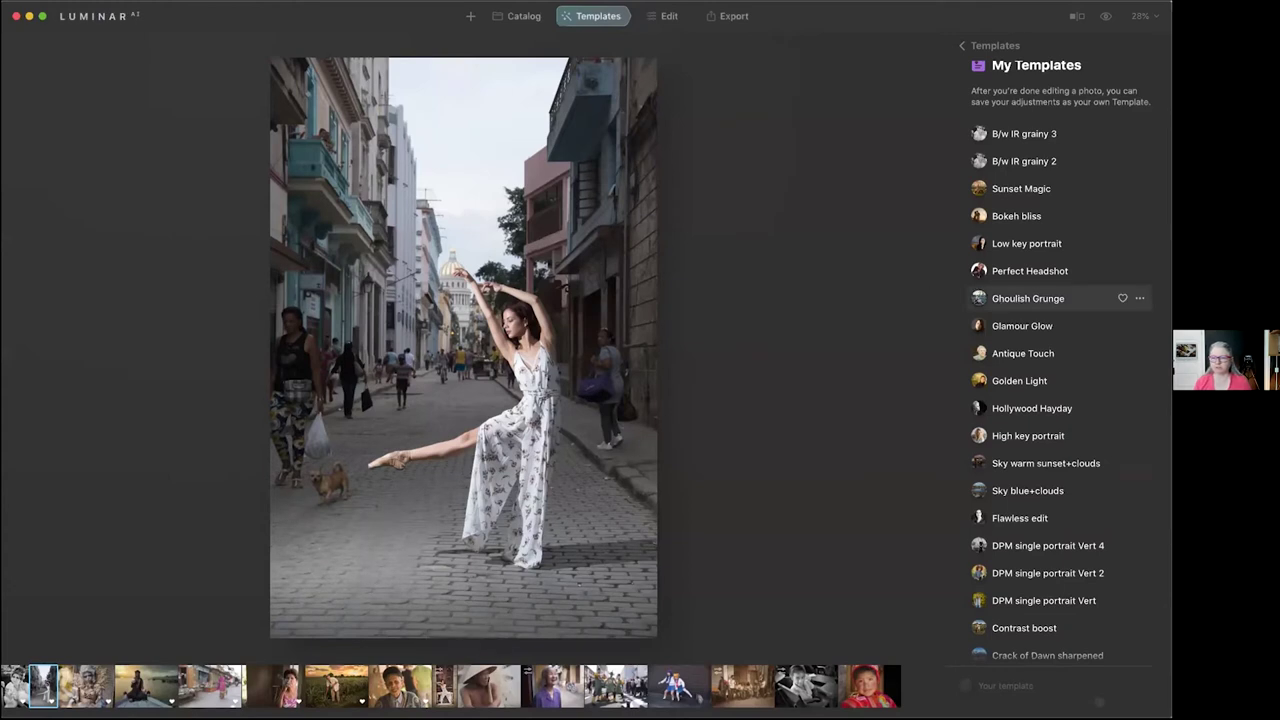
{"action": "left_click", "coordinate": [1014, 298]}
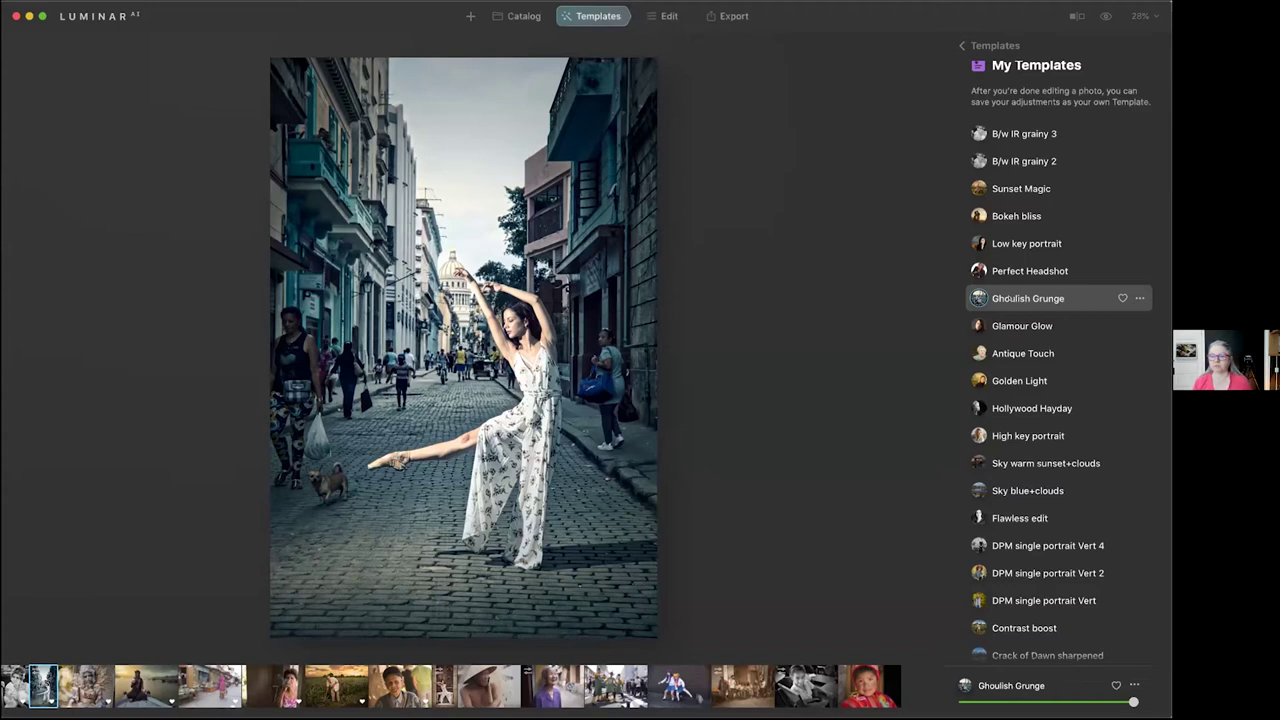
{"action": "left_click", "coordinate": [1010, 353]}
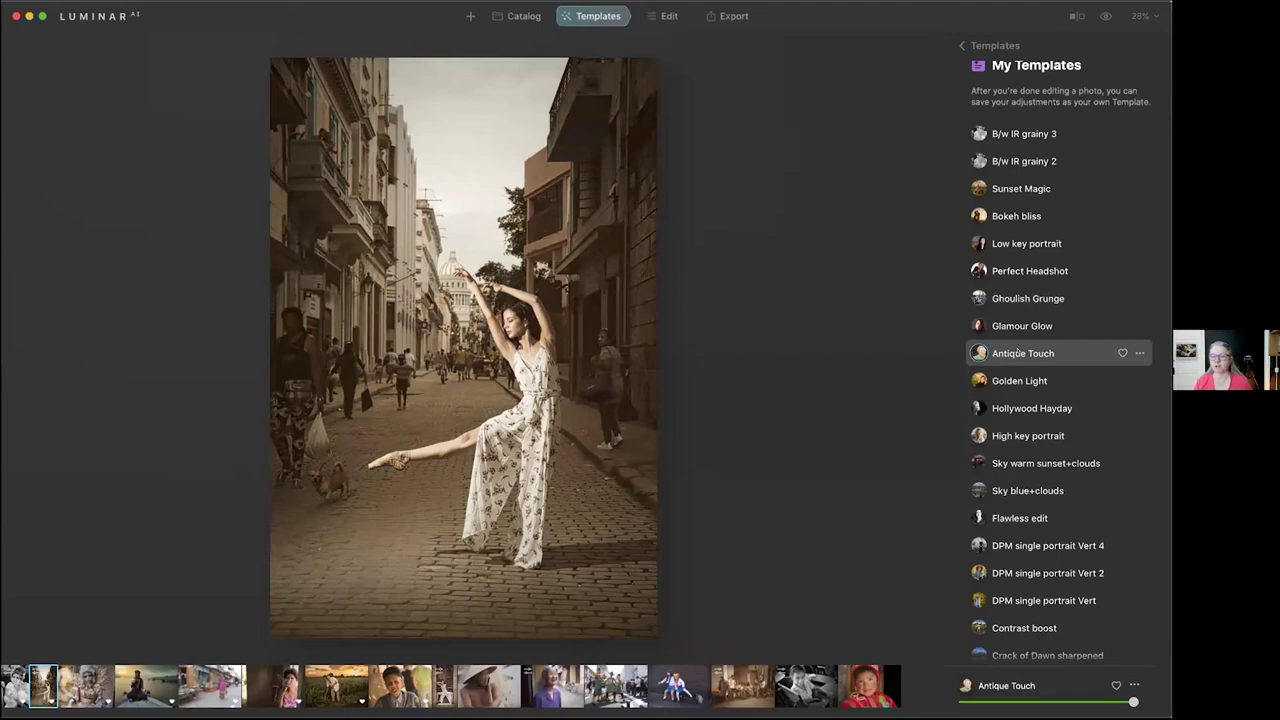
Switch the ballerina photo to the Sunset Magic template
{"action": "left_click", "coordinate": [1009, 188]}
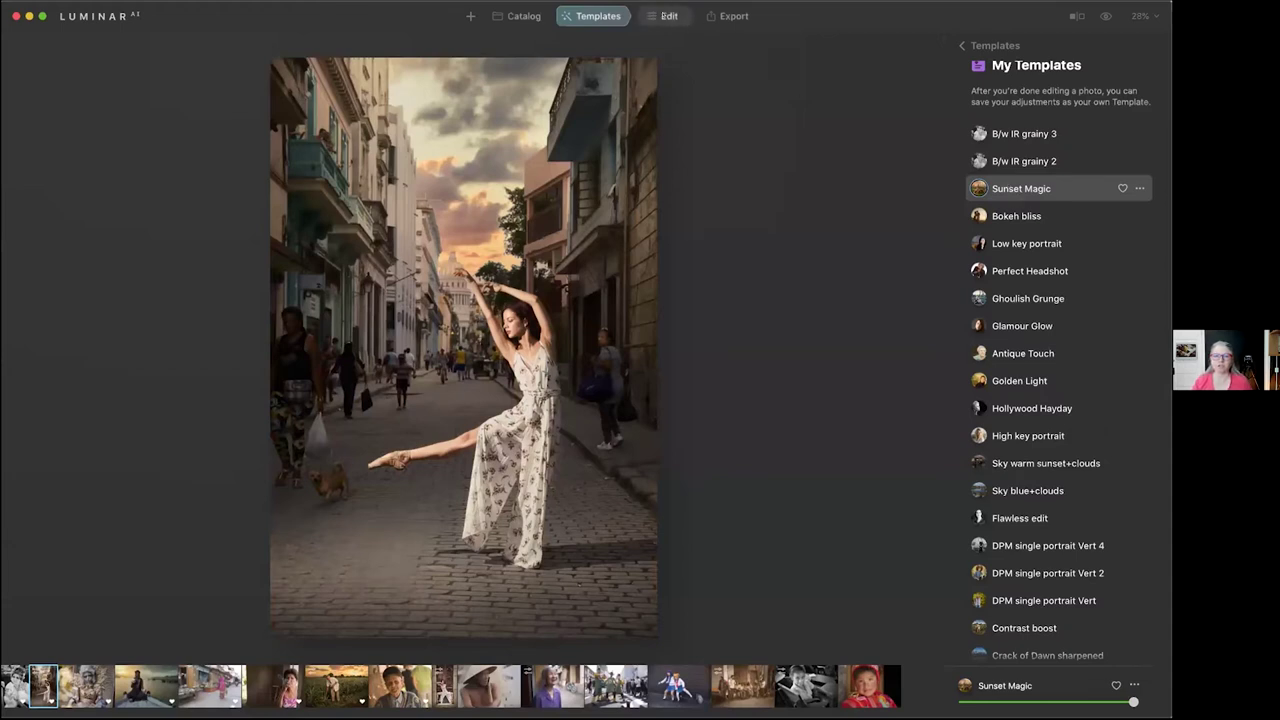
Reset the sky's horizontal position, turn off Flip, and set Horizontal Position to -11
{"action": "scroll", "coordinate": [978, 311], "scroll_direction": "up", "scroll_amount": 3}
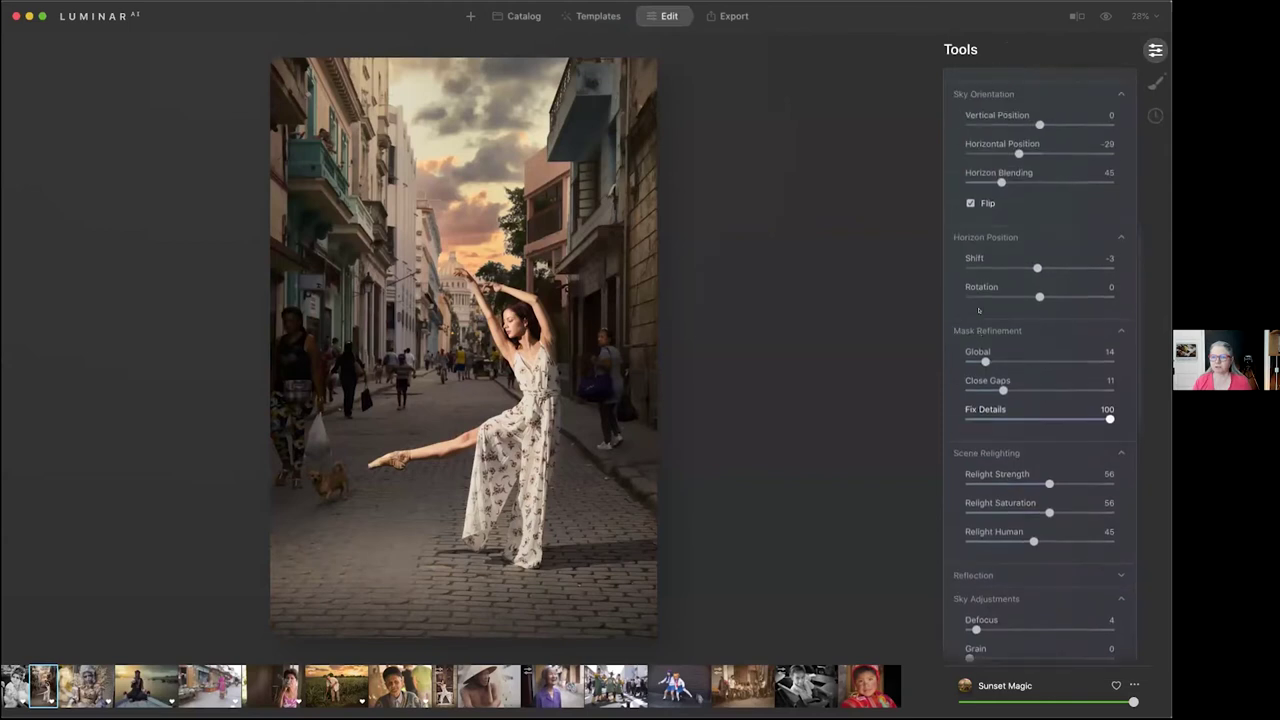
{"action": "scroll", "coordinate": [978, 311], "scroll_direction": "up", "scroll_amount": 2}
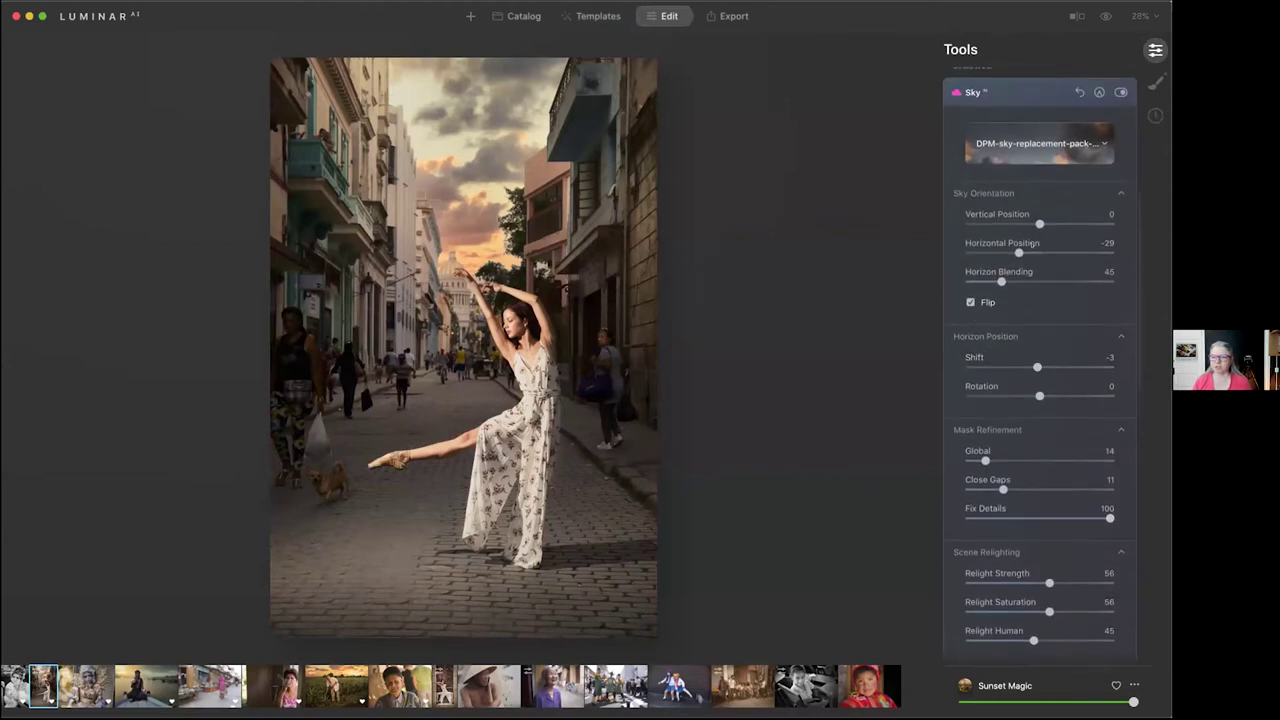
{"action": "double_click", "coordinate": [1018, 252]}
{"action": "left_click", "coordinate": [969, 301]}
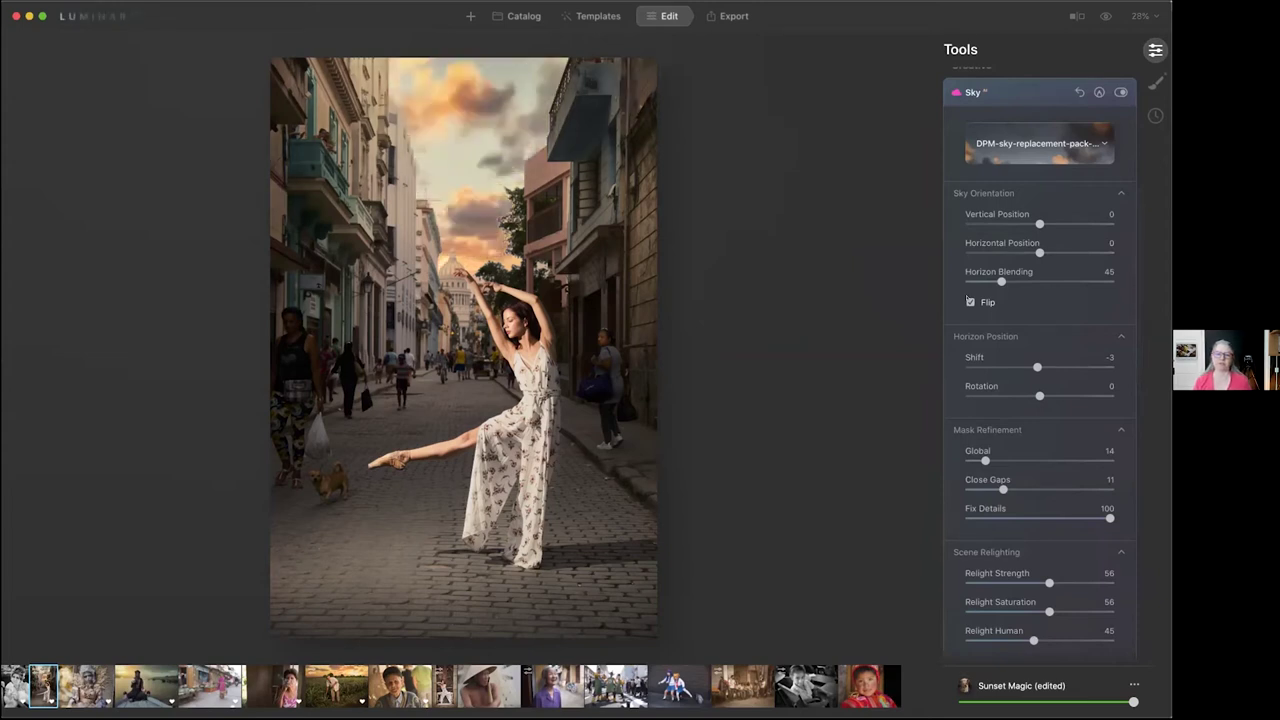
{"action": "left_click", "coordinate": [969, 301]}
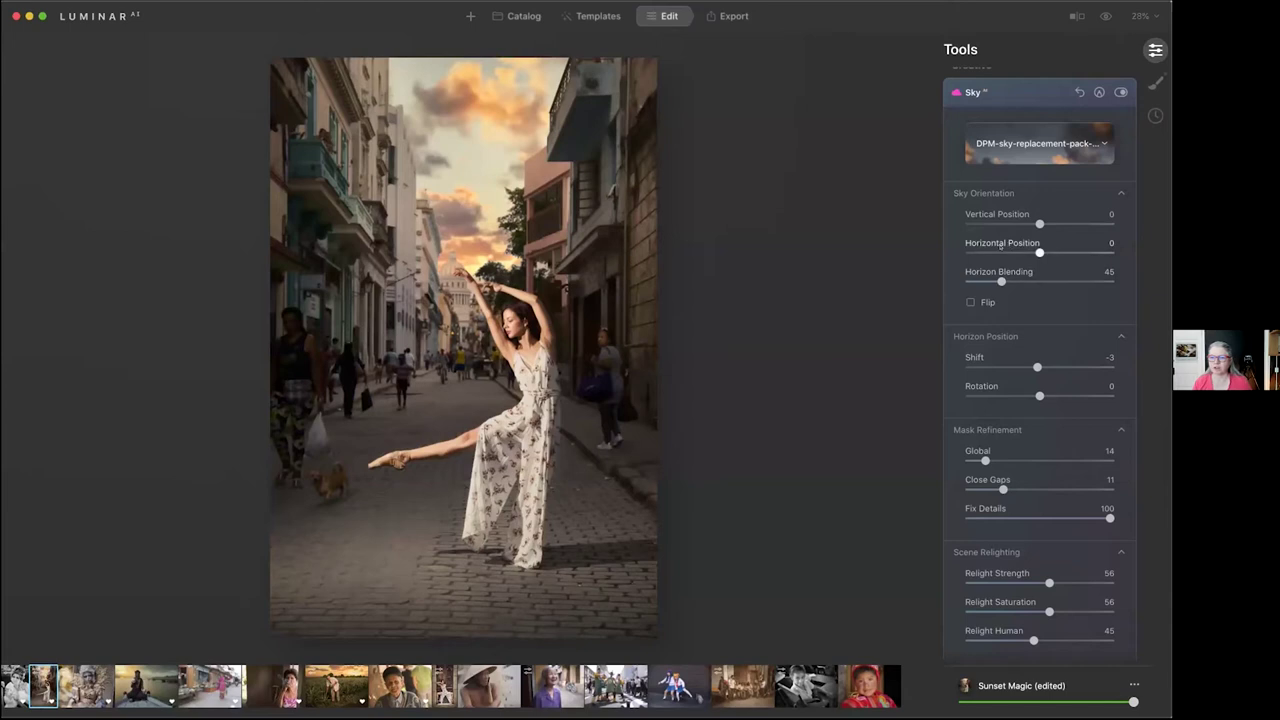
{"action": "left_click", "coordinate": [1004, 252]}
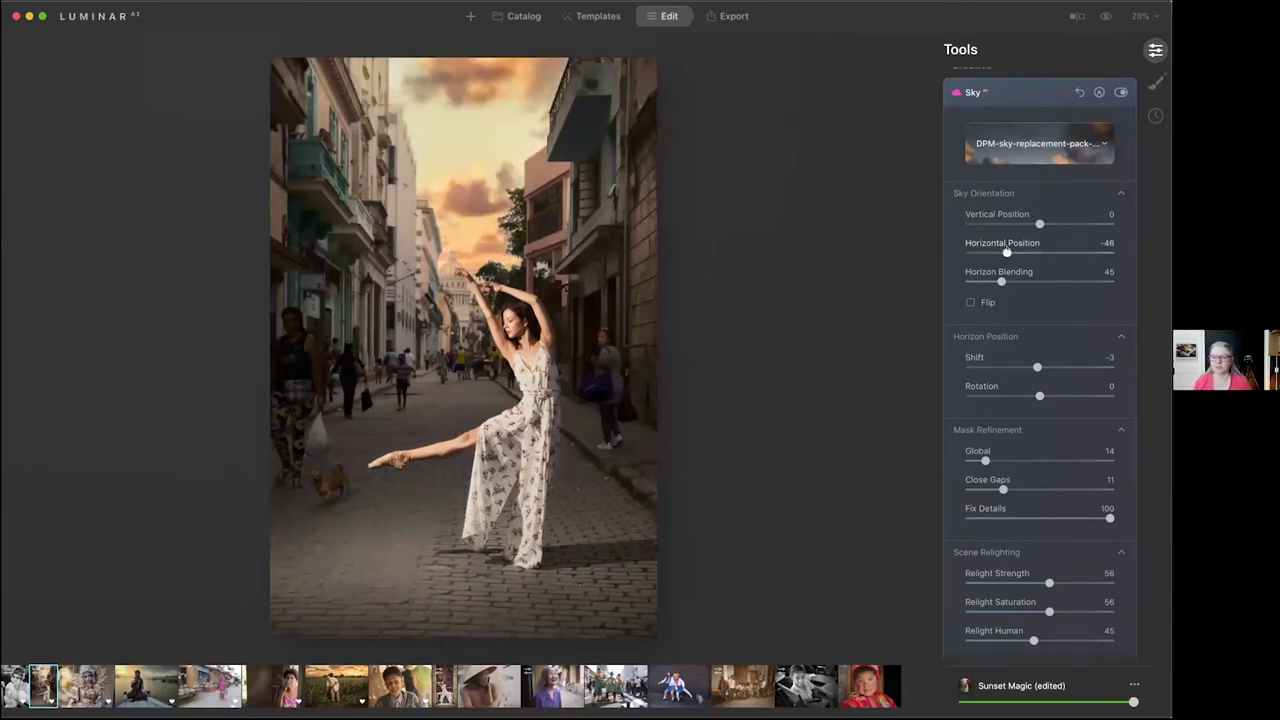
{"action": "left_click_drag", "start_coordinate": [1006, 252], "coordinate": [1031, 252]}
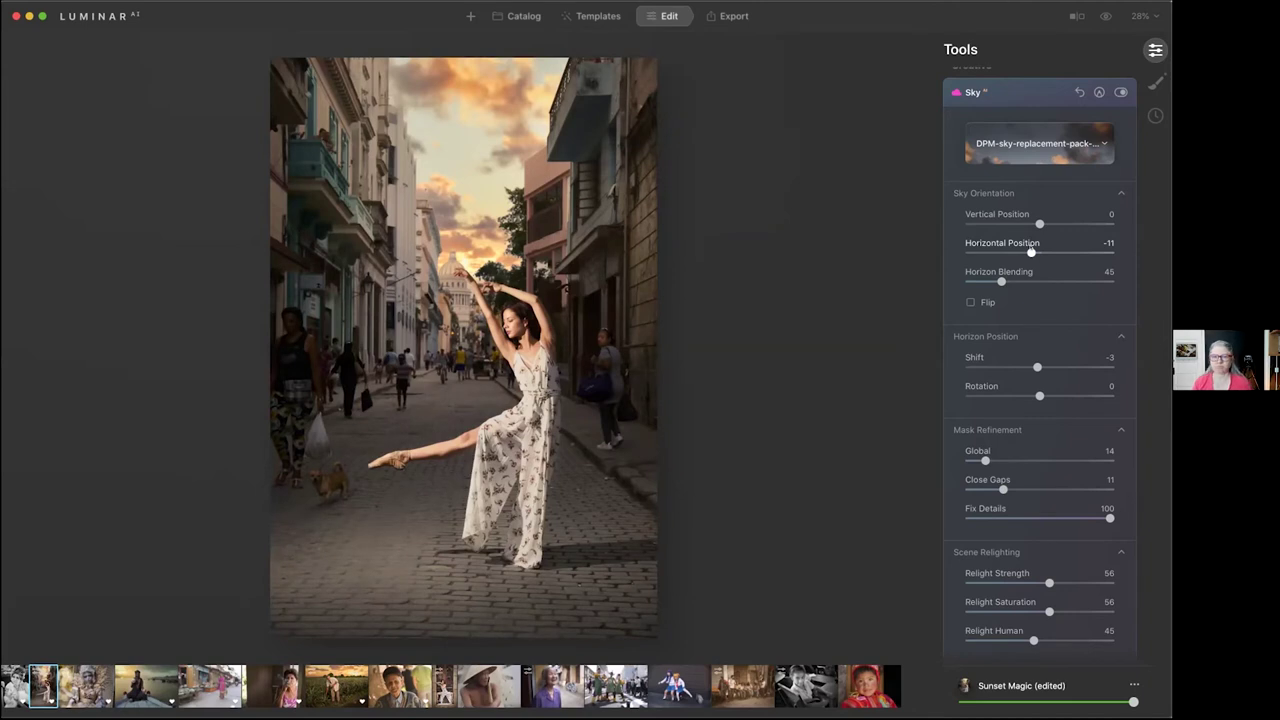
{"action": "scroll", "coordinate": [1031, 245], "scroll_direction": "down", "scroll_amount": 5}
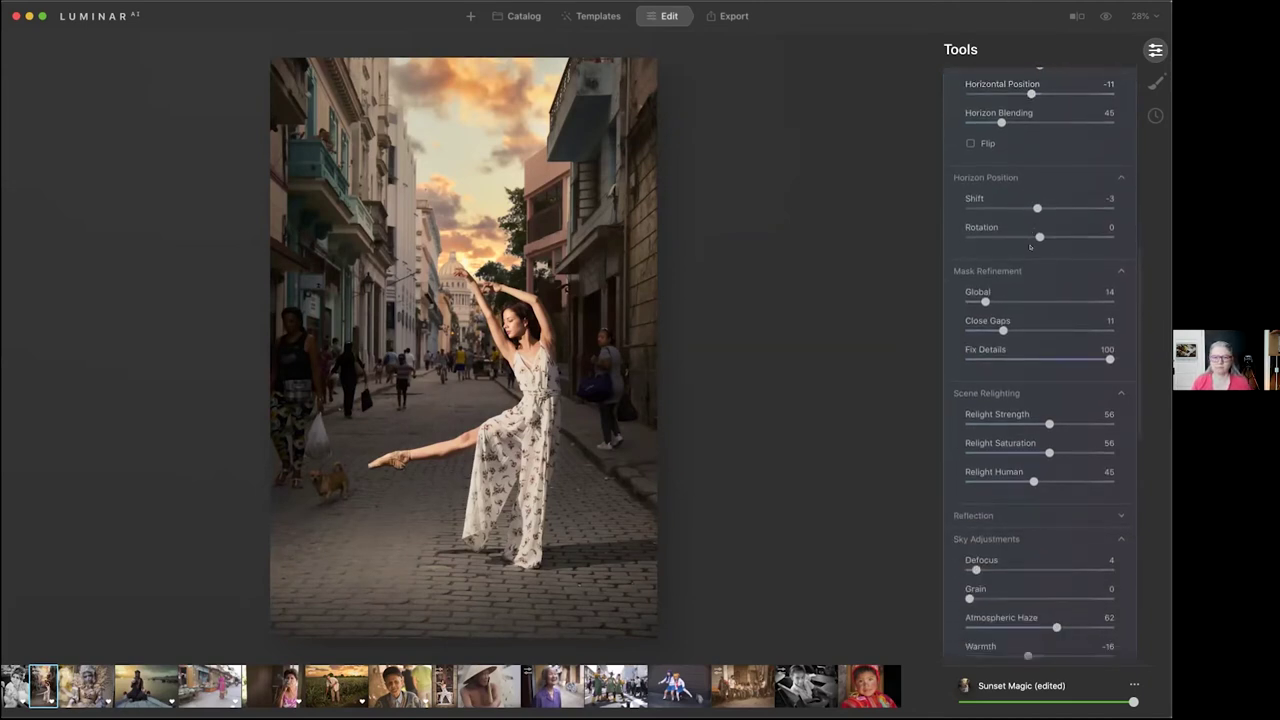
Set the sky's Defocus to 0 and inspect the ballerina photo at 100%
{"action": "scroll", "coordinate": [1031, 245], "scroll_direction": "down", "scroll_amount": 2}
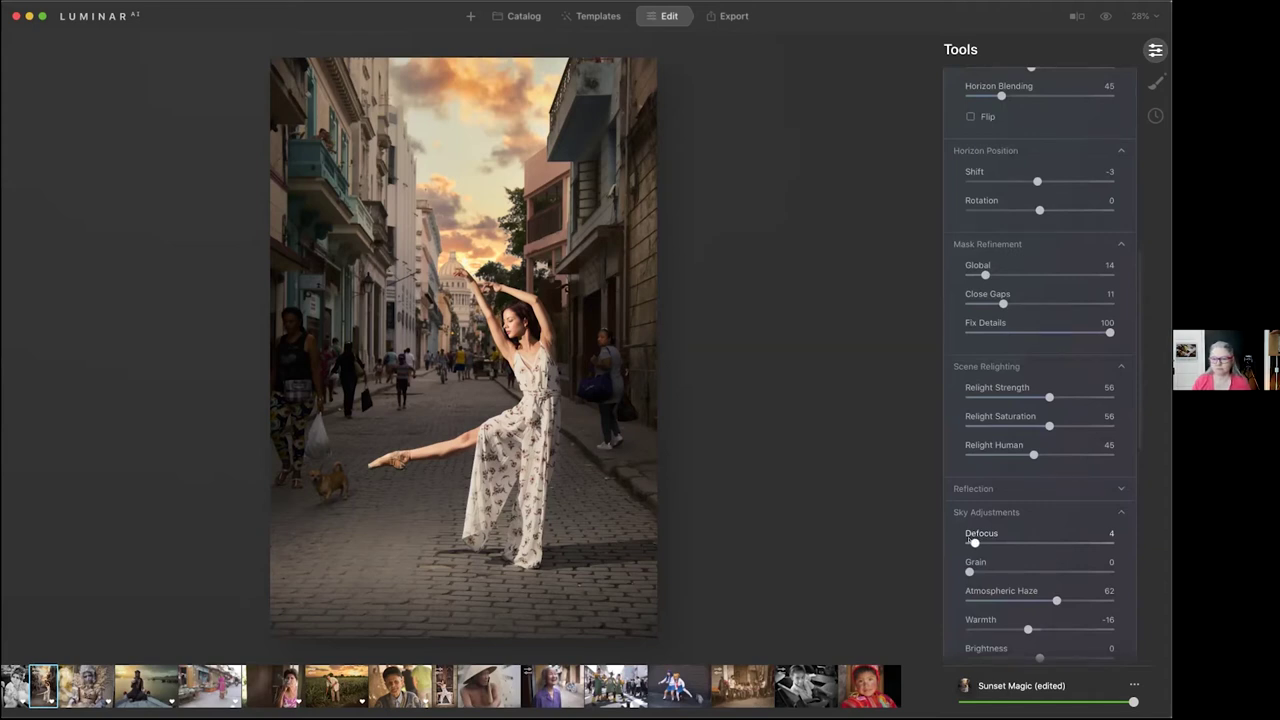
{"action": "left_click_drag", "start_coordinate": [967, 537], "coordinate": [965, 537]}
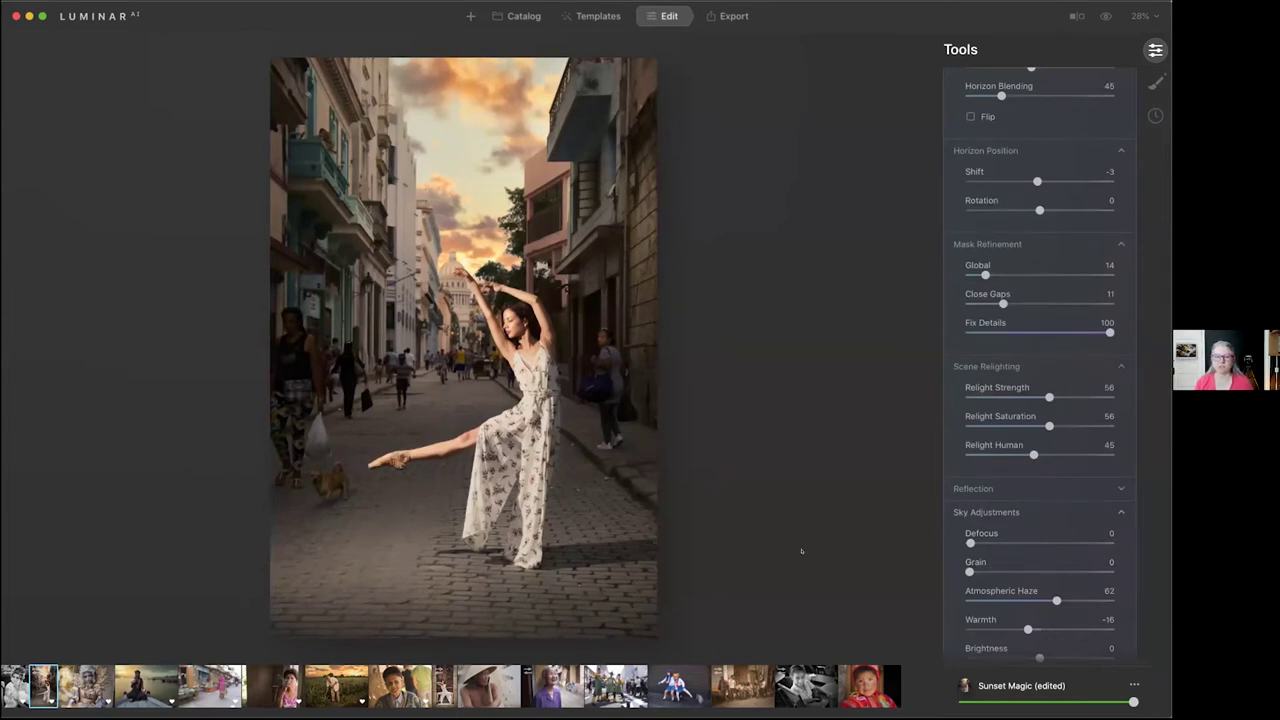
{"action": "double_click", "coordinate": [422, 258]}
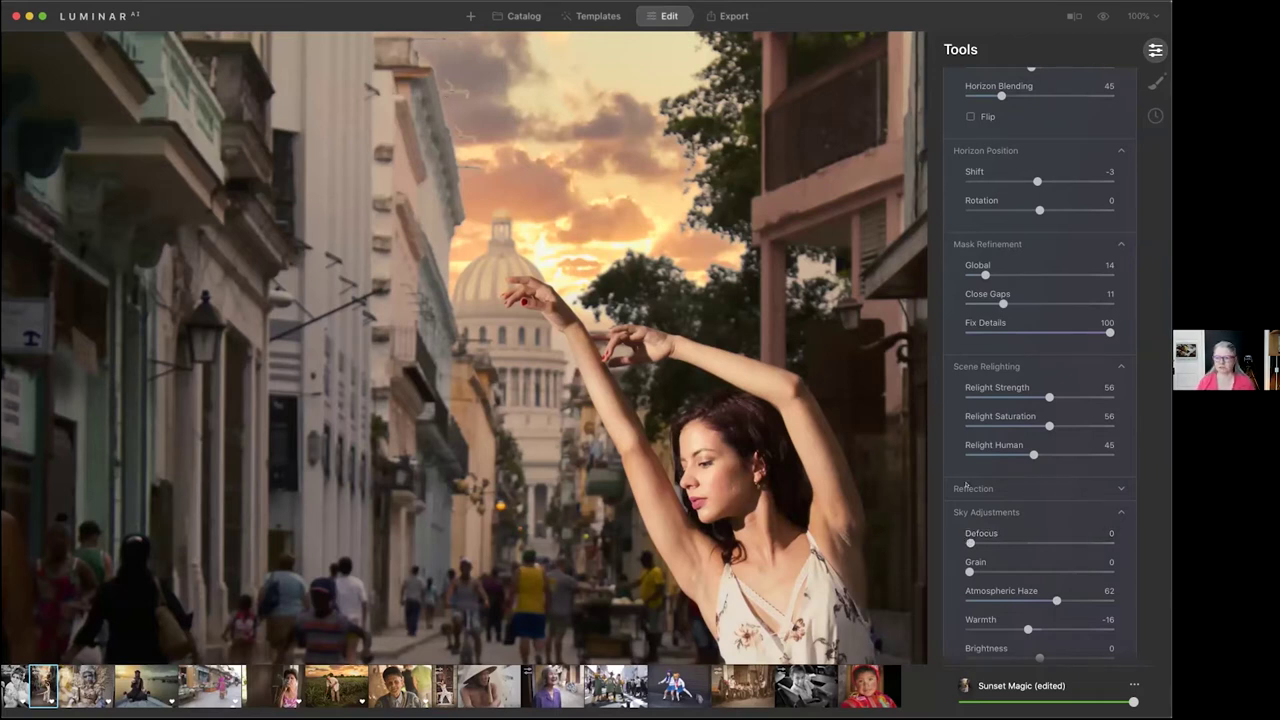
Set sky Defocus to 1 and mask Close Gaps to 18, then fit the photo to screen
{"action": "left_click_drag", "start_coordinate": [970, 543], "coordinate": [971, 542]}
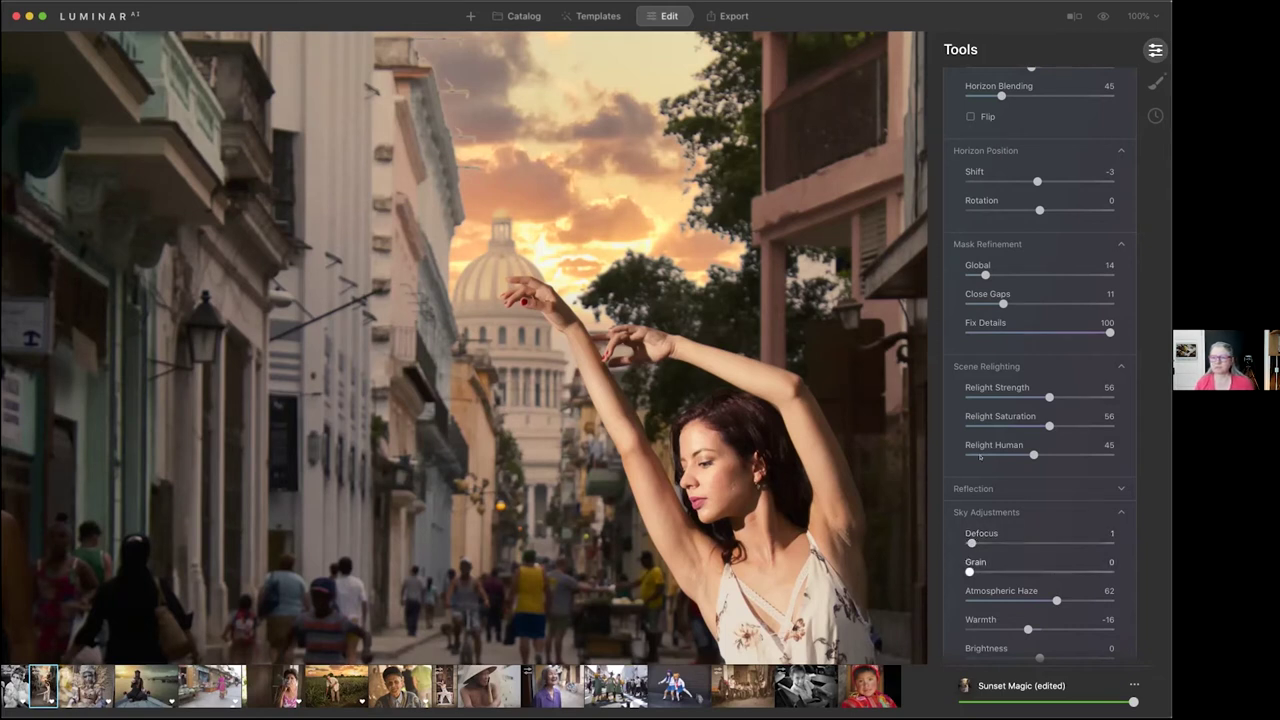
{"action": "scroll", "coordinate": [1020, 425], "scroll_direction": "up", "scroll_amount": 3}
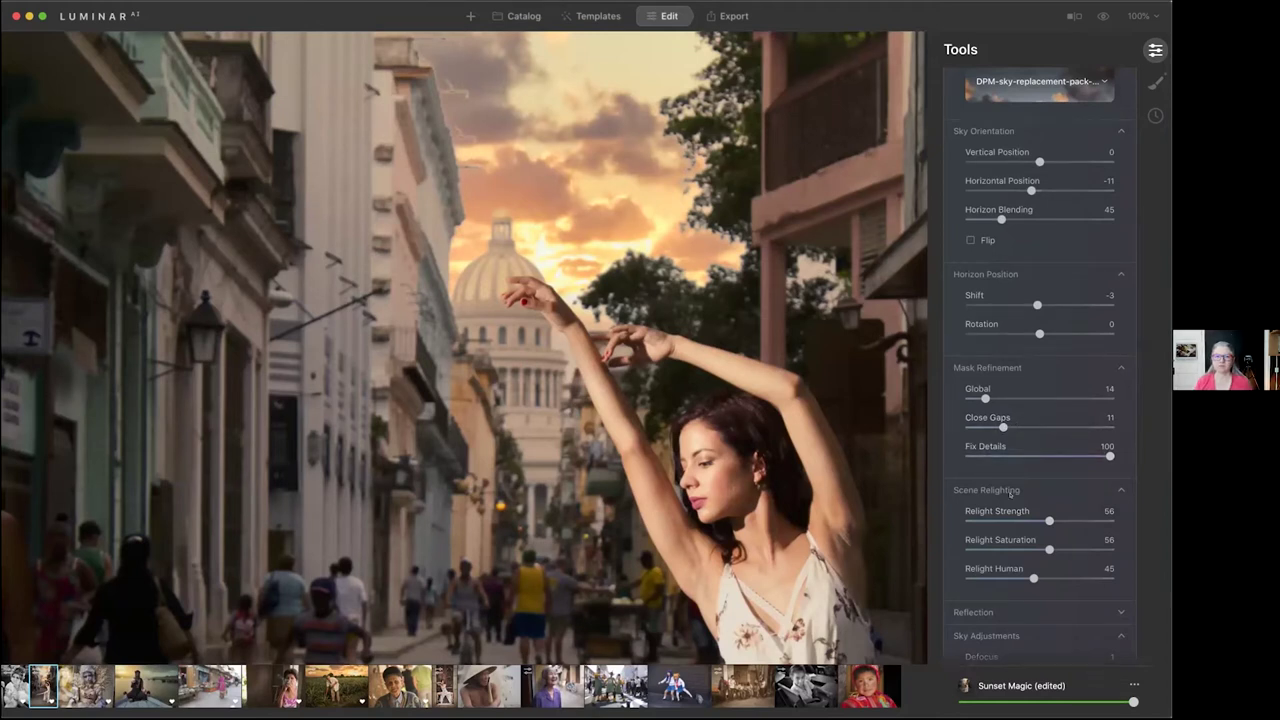
{"action": "left_click", "coordinate": [1031, 426]}
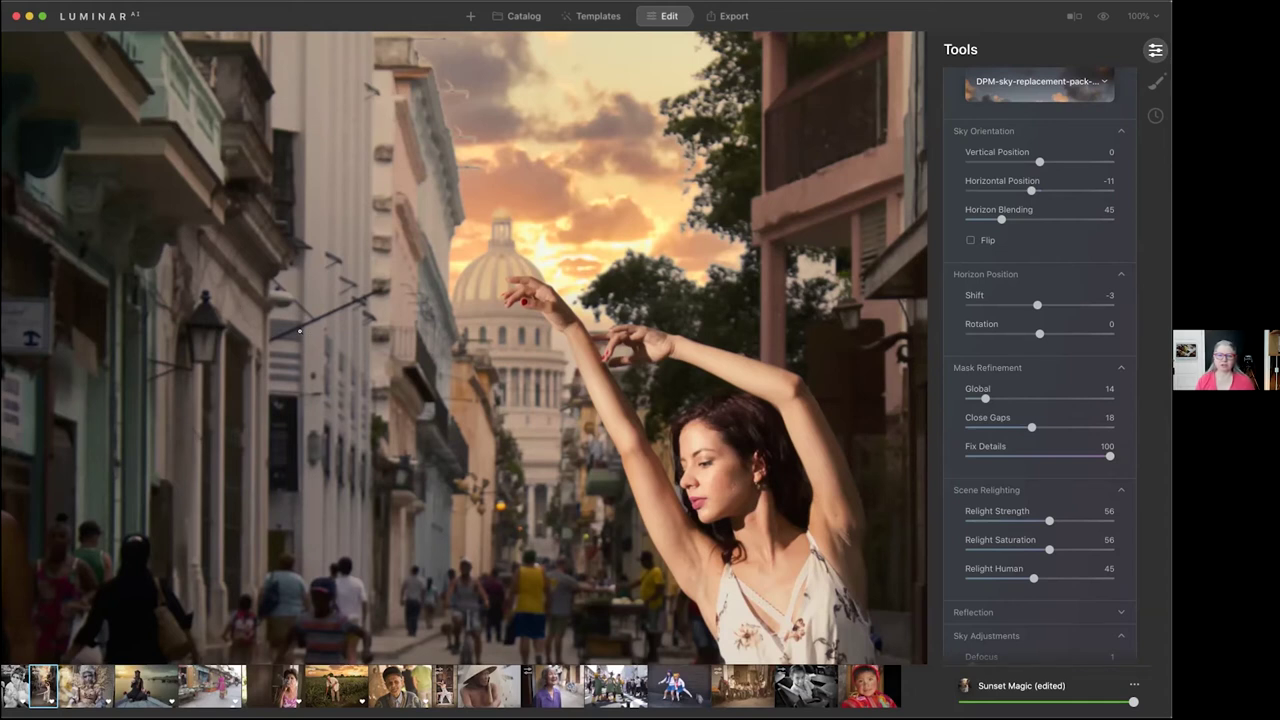
{"action": "key", "text": "super+0"}
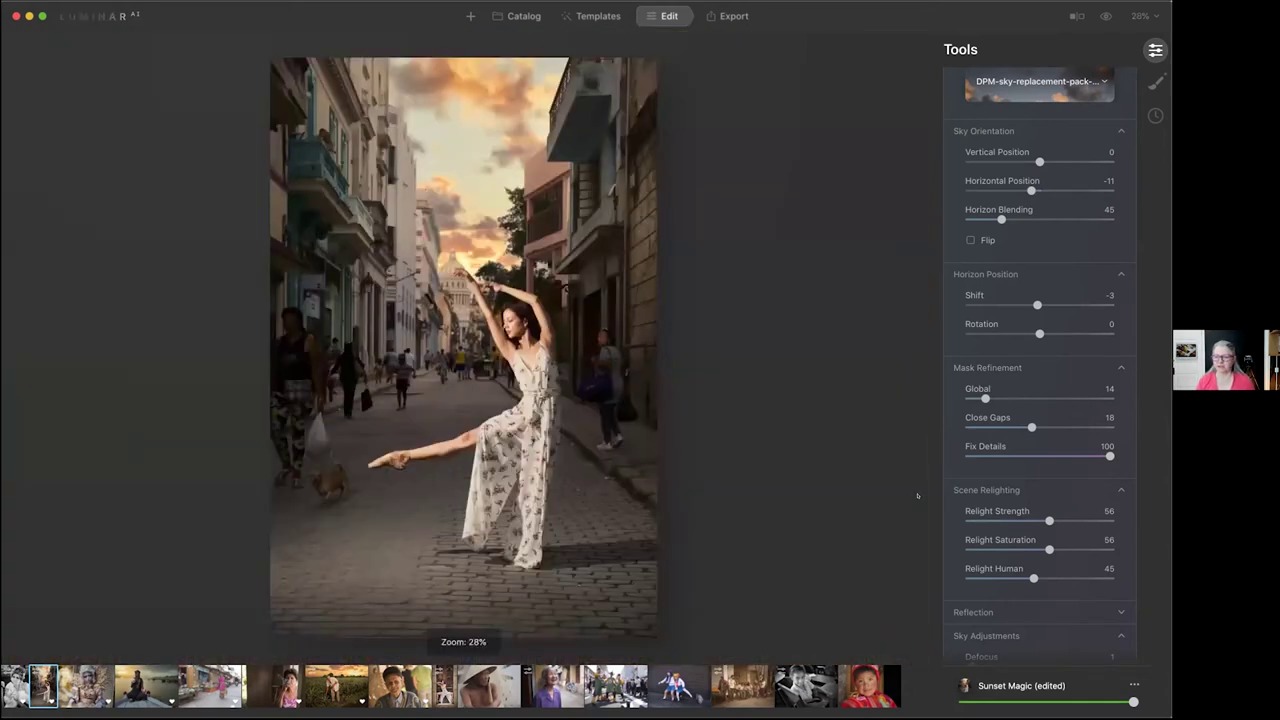
Zero Relight Strength, Relight Saturation and Relight Human, and compare with the original
{"action": "scroll", "coordinate": [1008, 455], "scroll_direction": "down", "scroll_amount": 2}
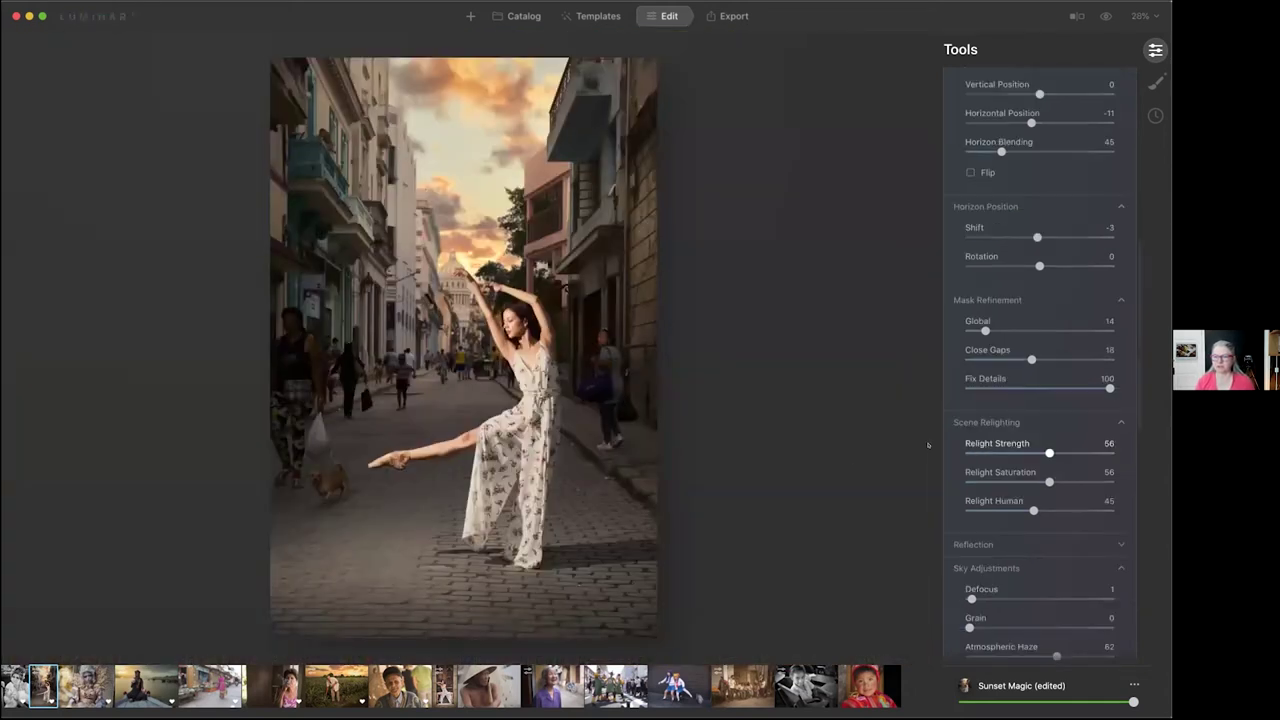
{"action": "left_click", "coordinate": [968, 453]}
{"action": "left_click", "coordinate": [969, 482]}
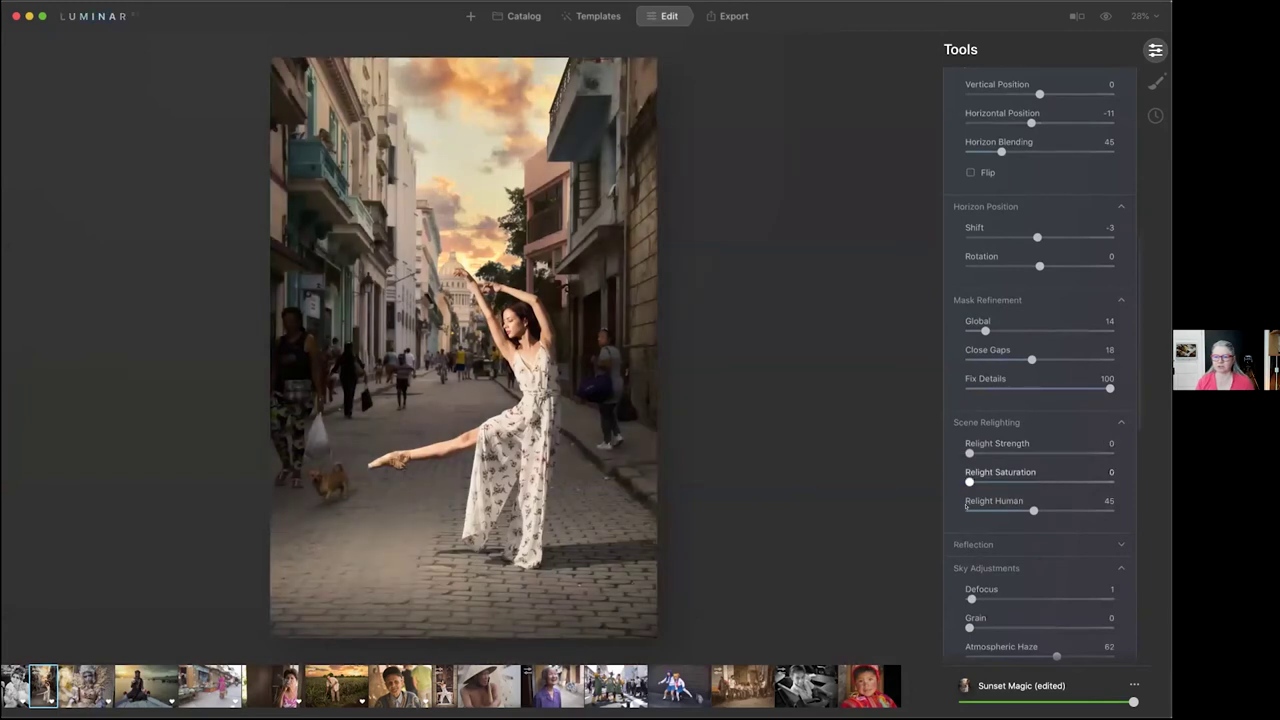
{"action": "left_click", "coordinate": [969, 511]}
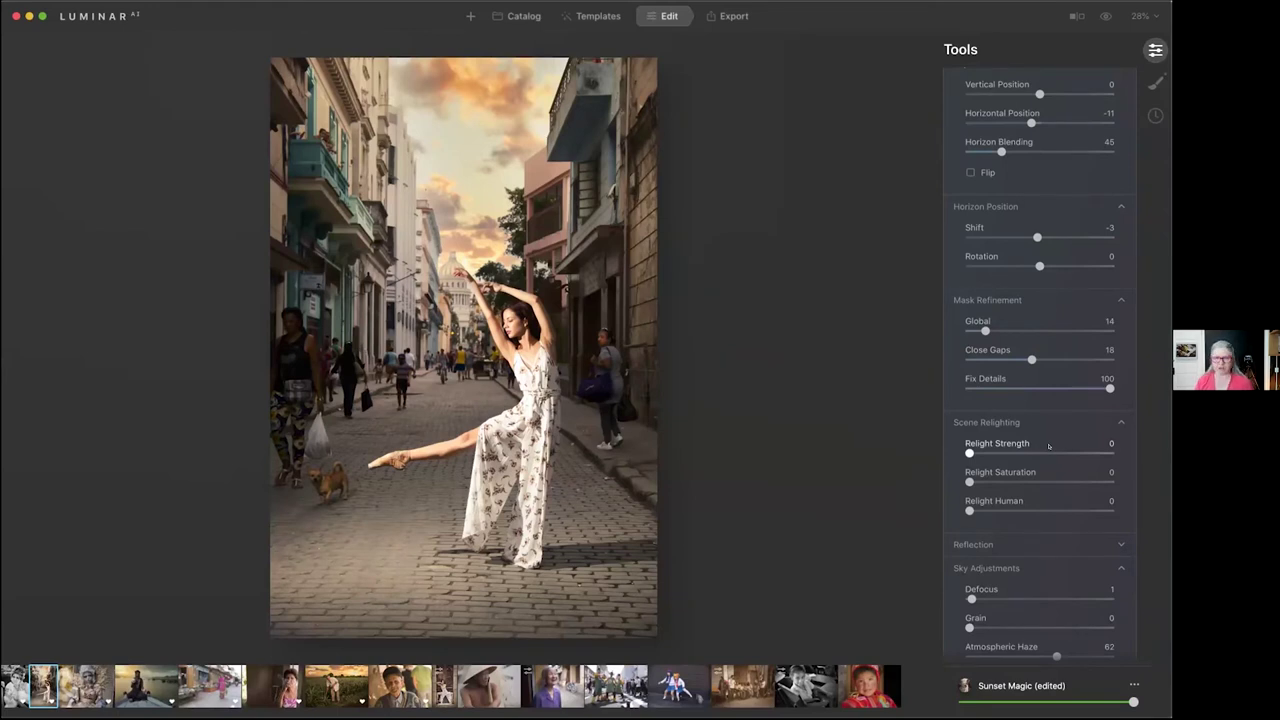
{"action": "key", "text": "backslash"}
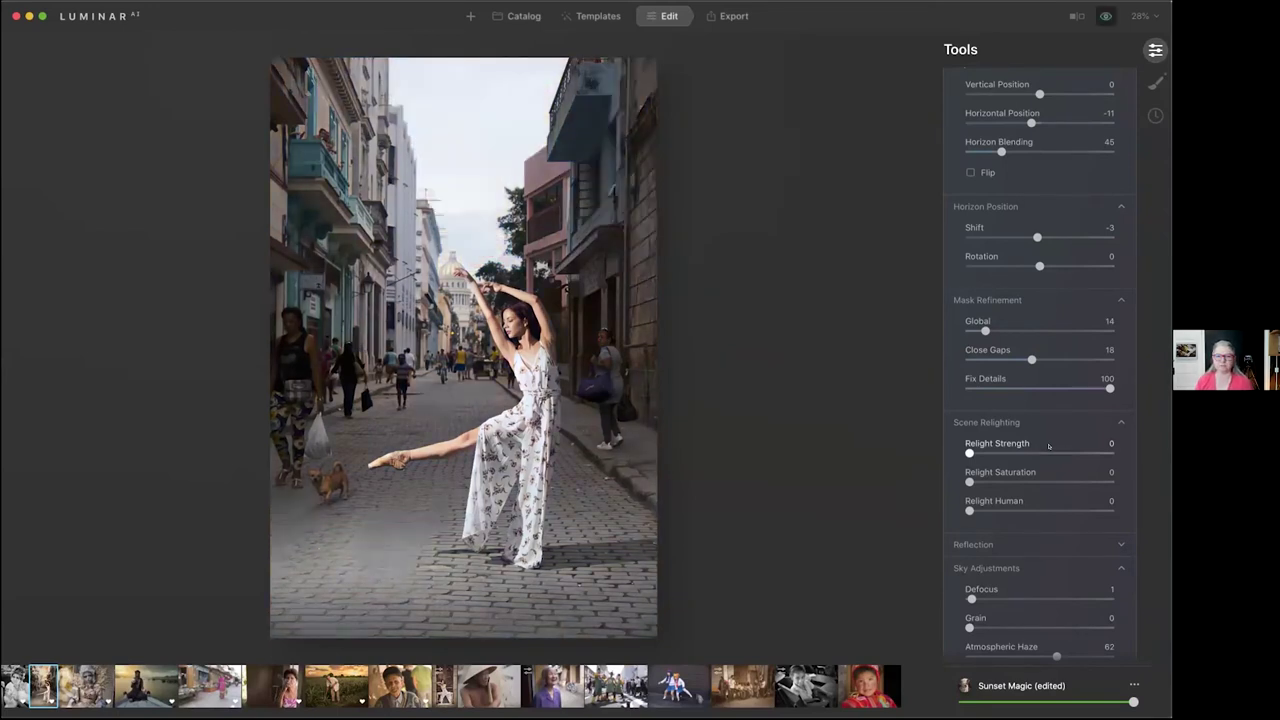
{"action": "key", "text": "backslash"}
Restore Relight Strength 56, Saturation 38 and Relight Human, then return to the catalog grid
{"action": "left_click", "coordinate": [1049, 453]}
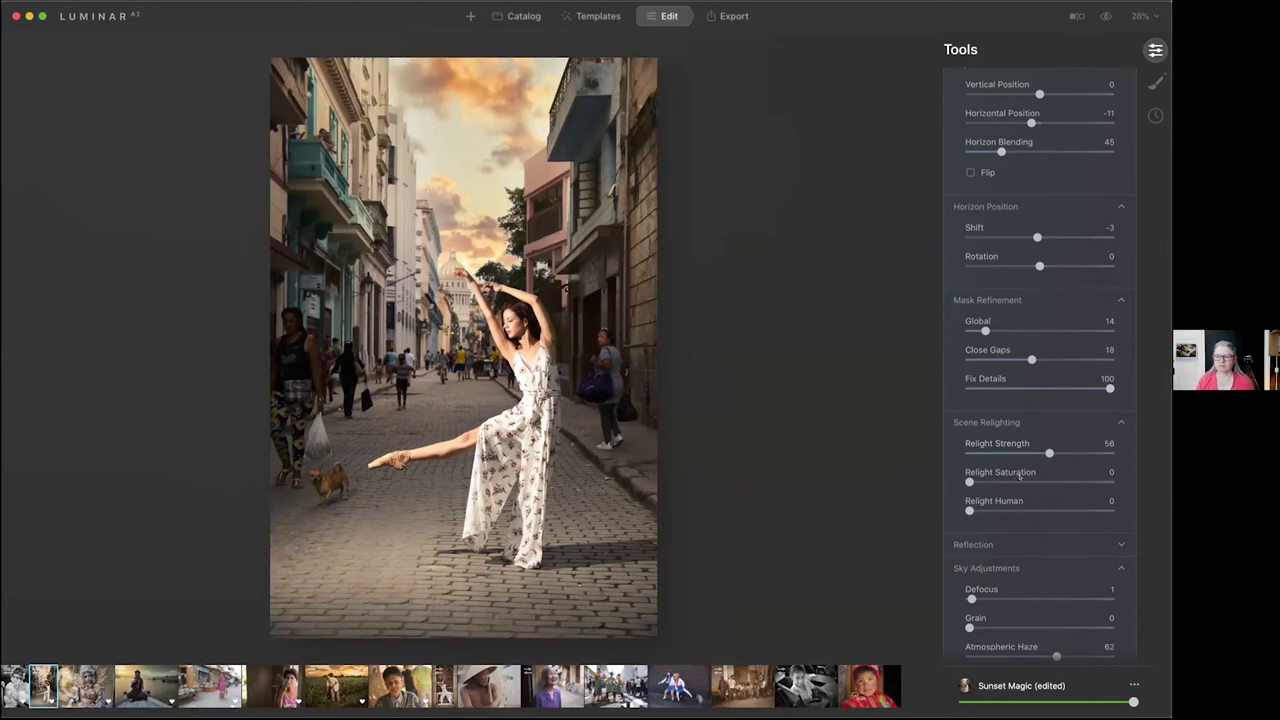
{"action": "left_click", "coordinate": [1023, 482]}
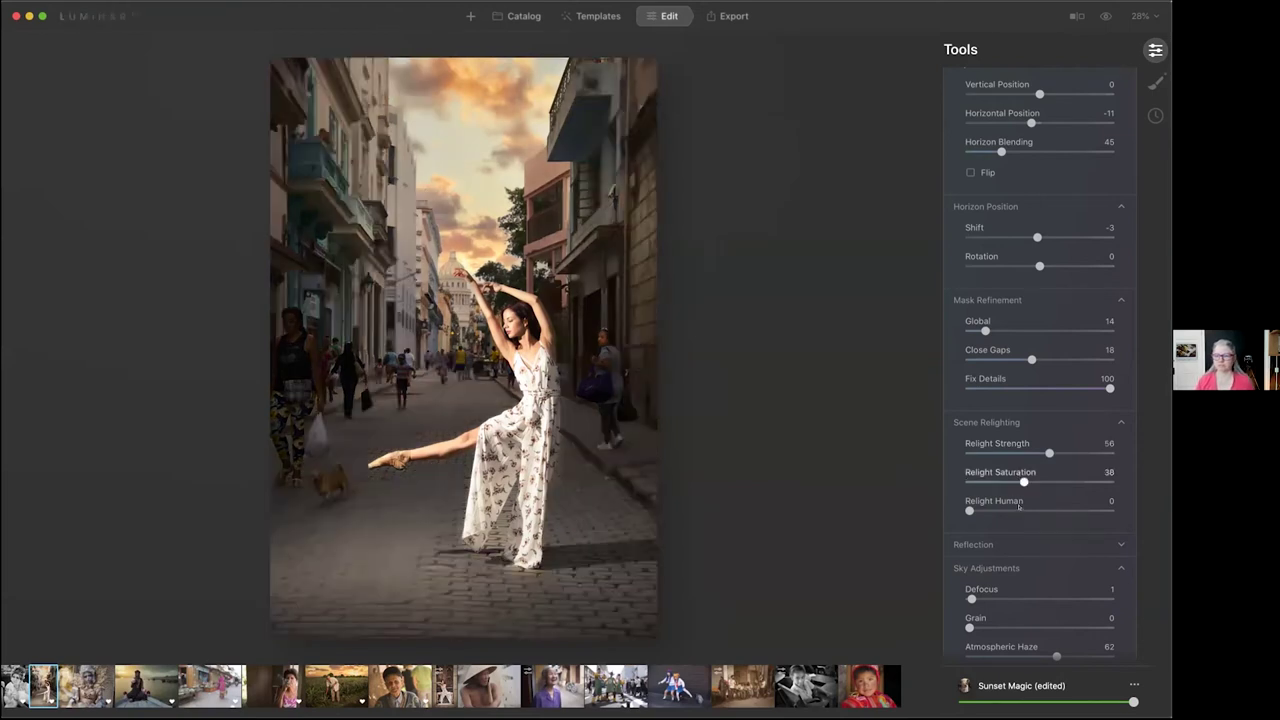
{"action": "left_click", "coordinate": [1022, 510]}
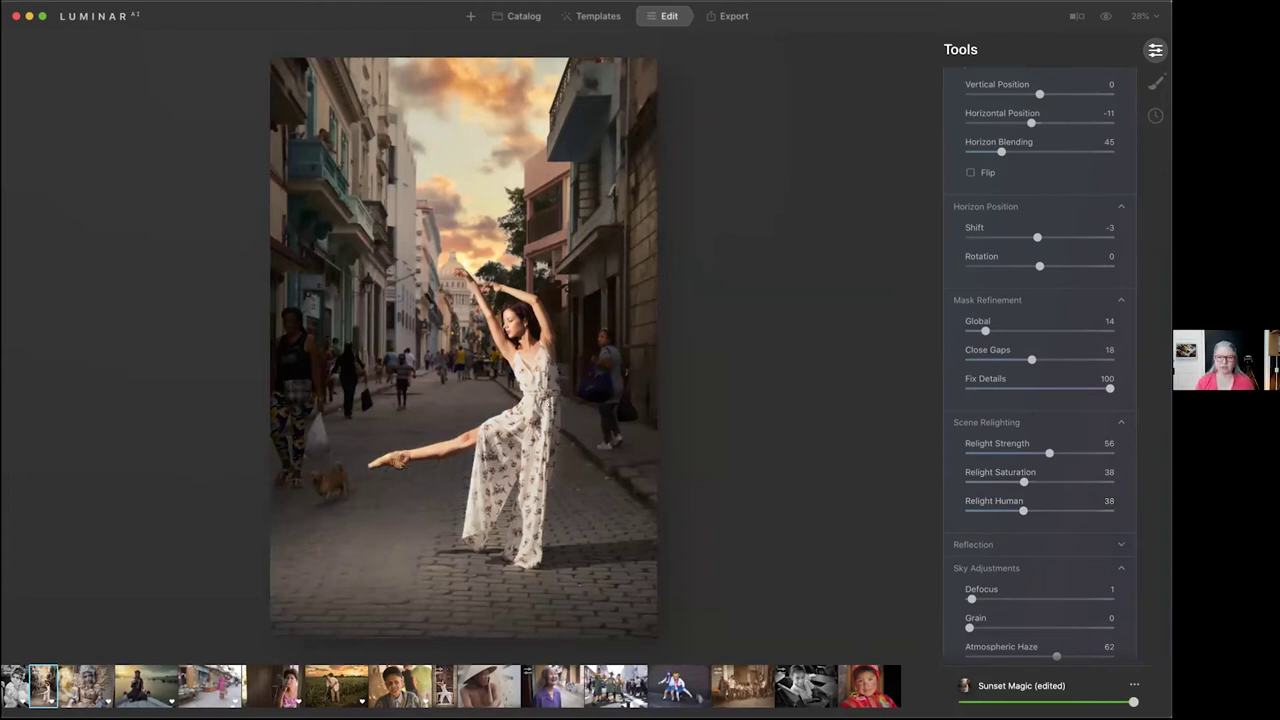
{"action": "key", "text": "g"}
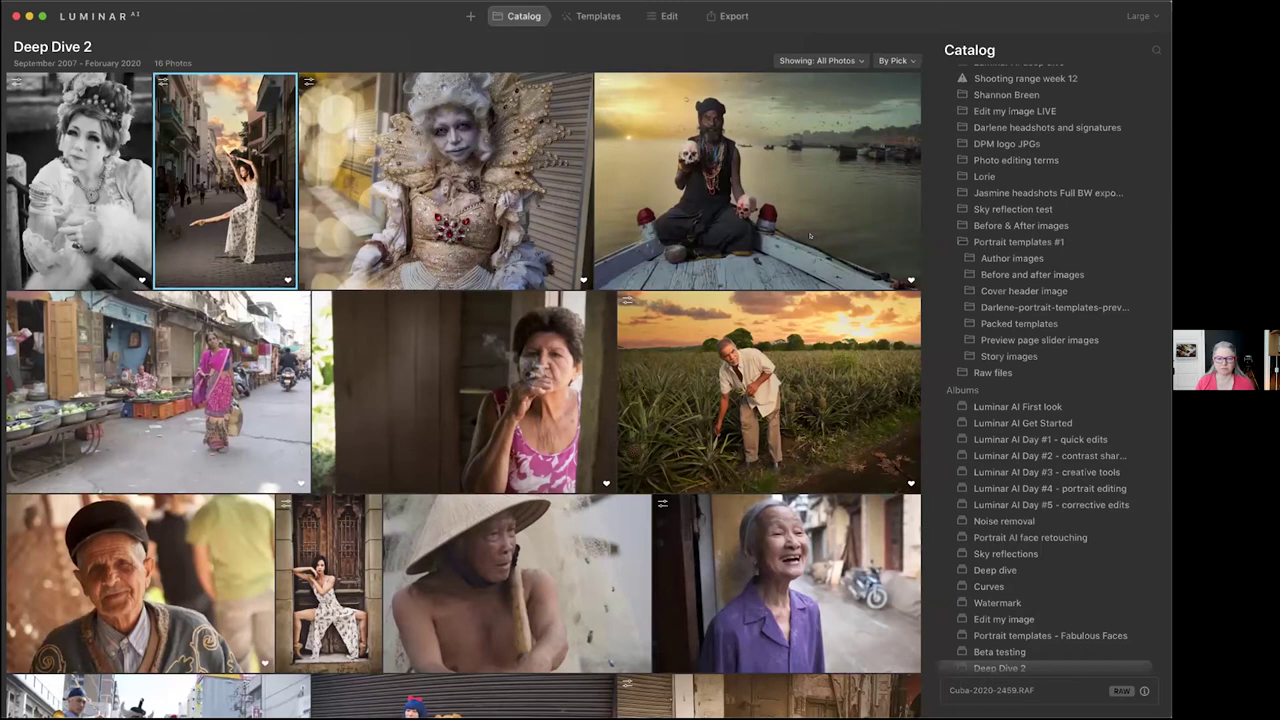
Open the boat portrait in the editor and toggle the before/after view against its original
{"action": "key", "text": "Return"}
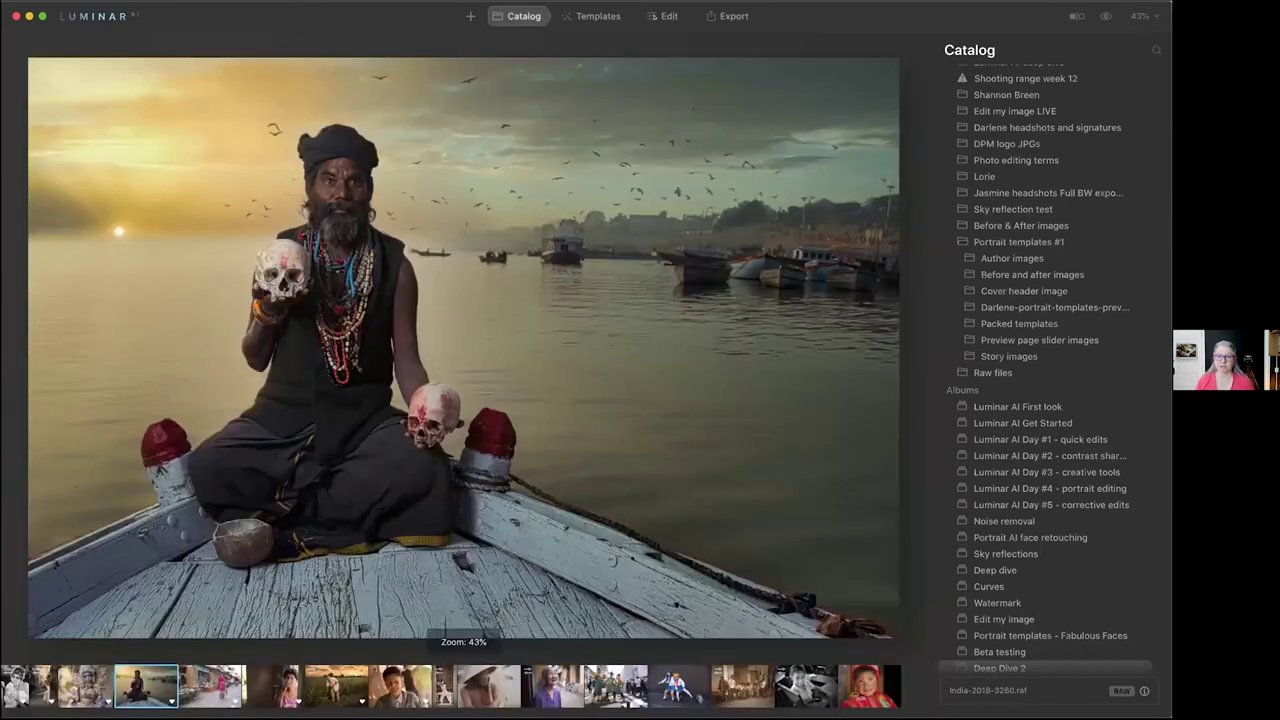
{"action": "left_click", "coordinate": [660, 16]}
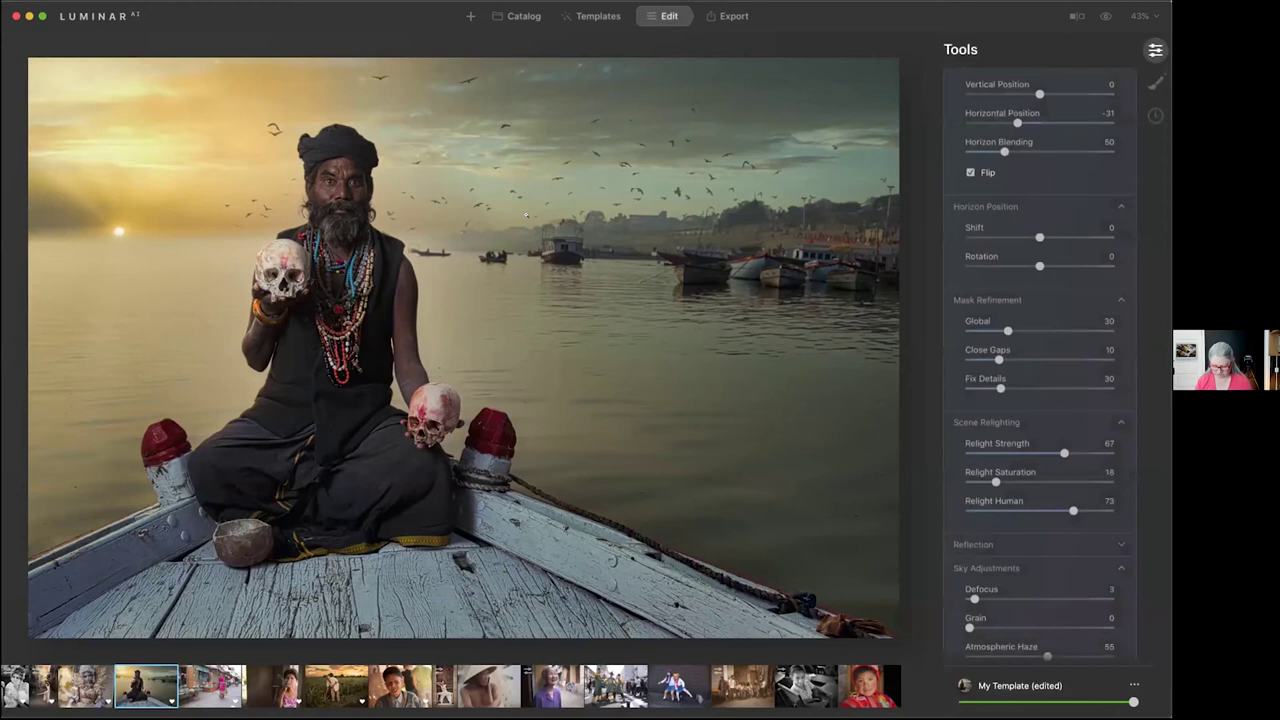
{"action": "key", "text": "backslash"}
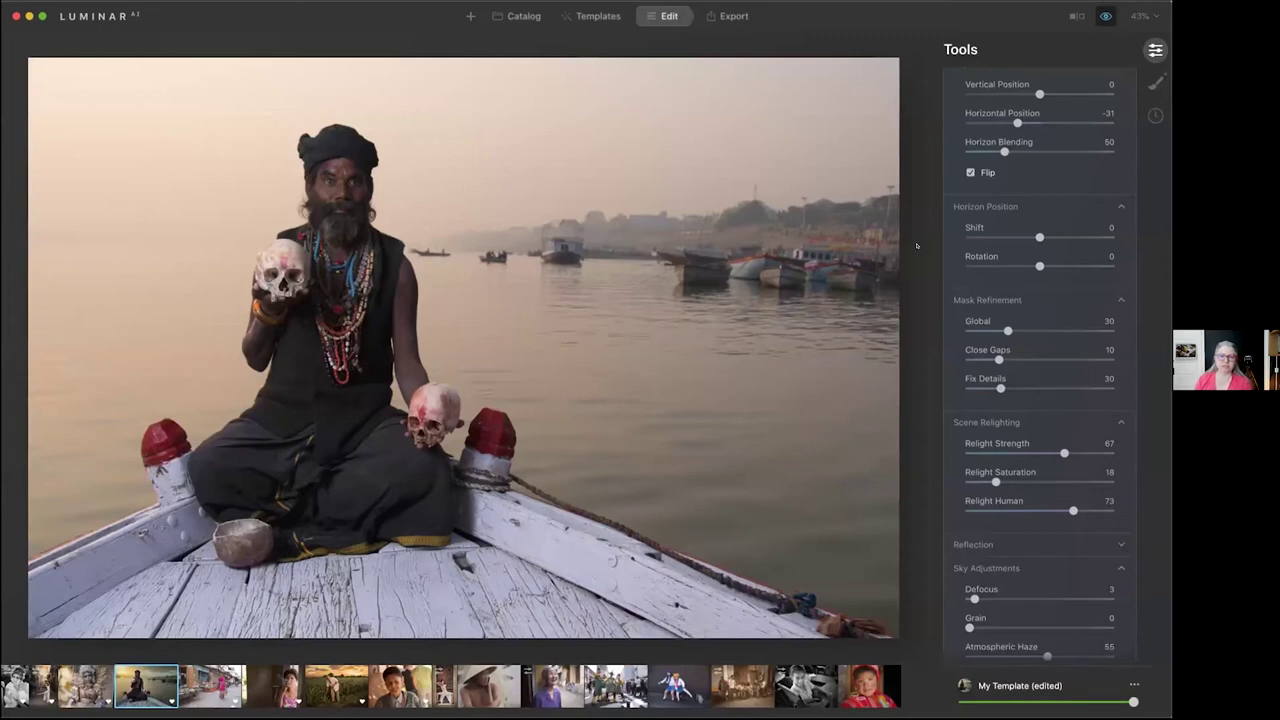
{"action": "key", "text": "backslash"}
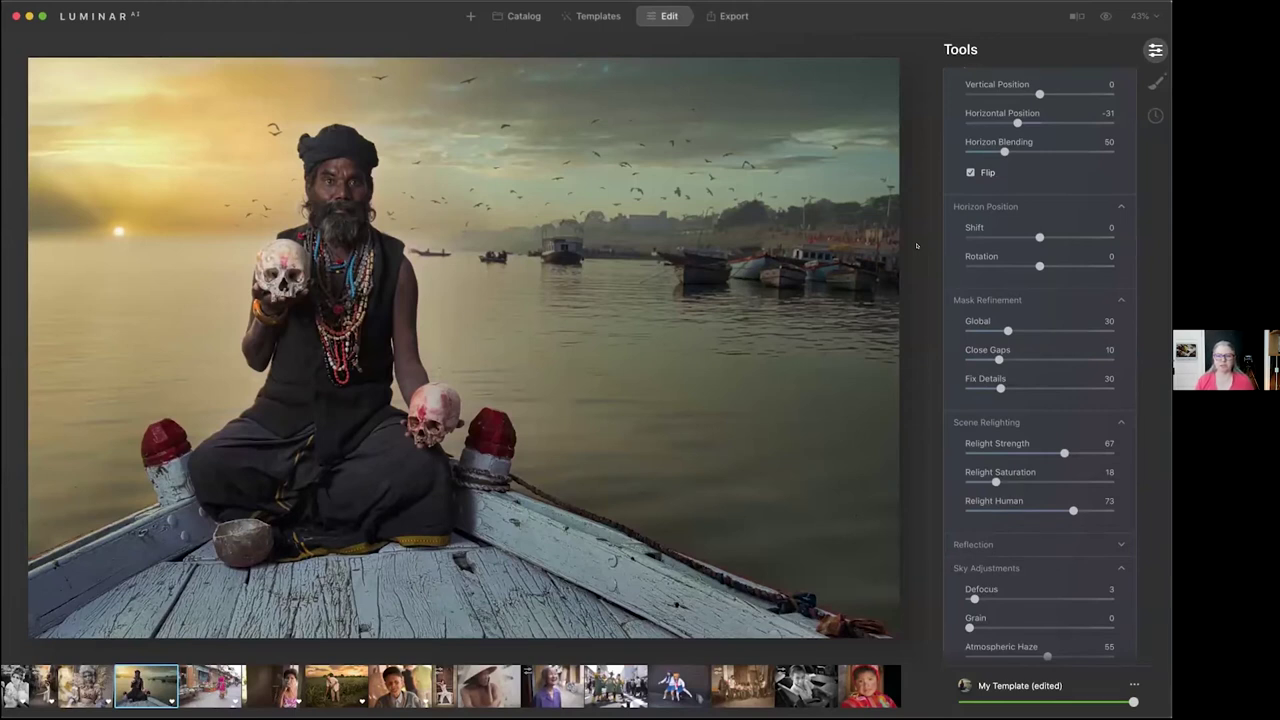
Place the Sunrays sun center on the horizon at the left side of the boat photo
{"action": "scroll", "coordinate": [968, 300], "scroll_direction": "up", "scroll_amount": 5}
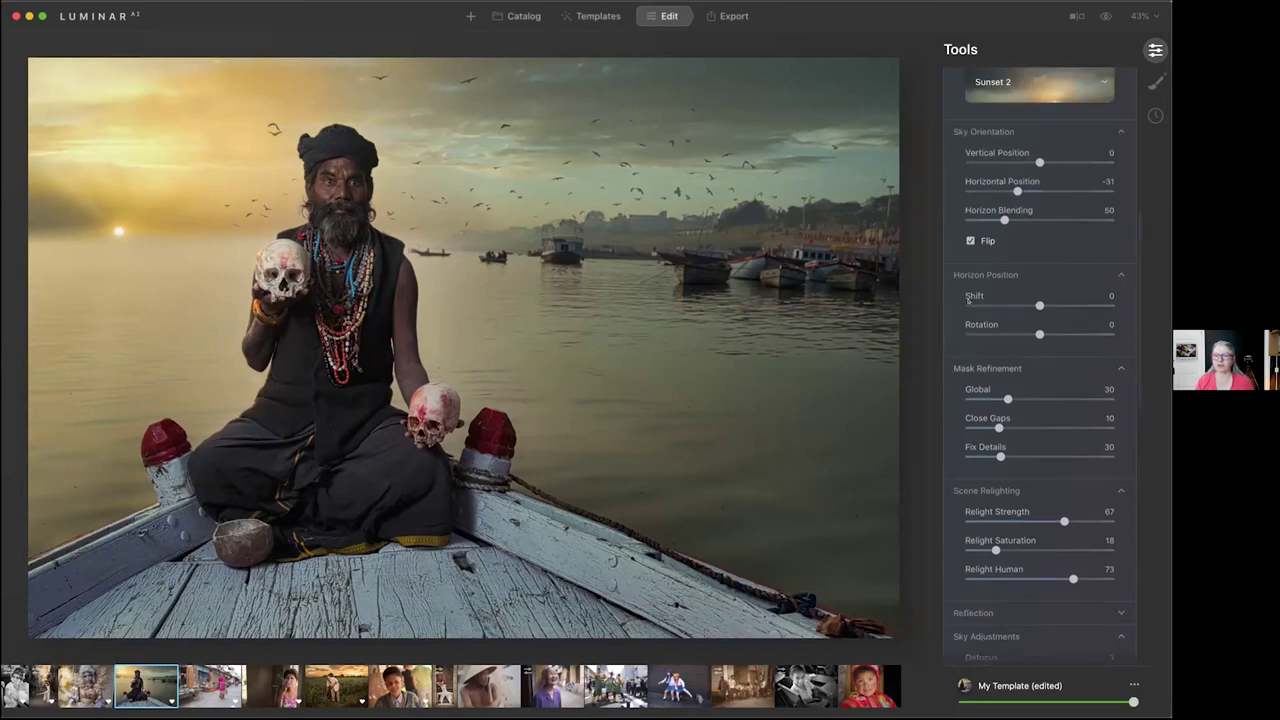
{"action": "scroll", "coordinate": [990, 257], "scroll_direction": "down", "scroll_amount": 12}
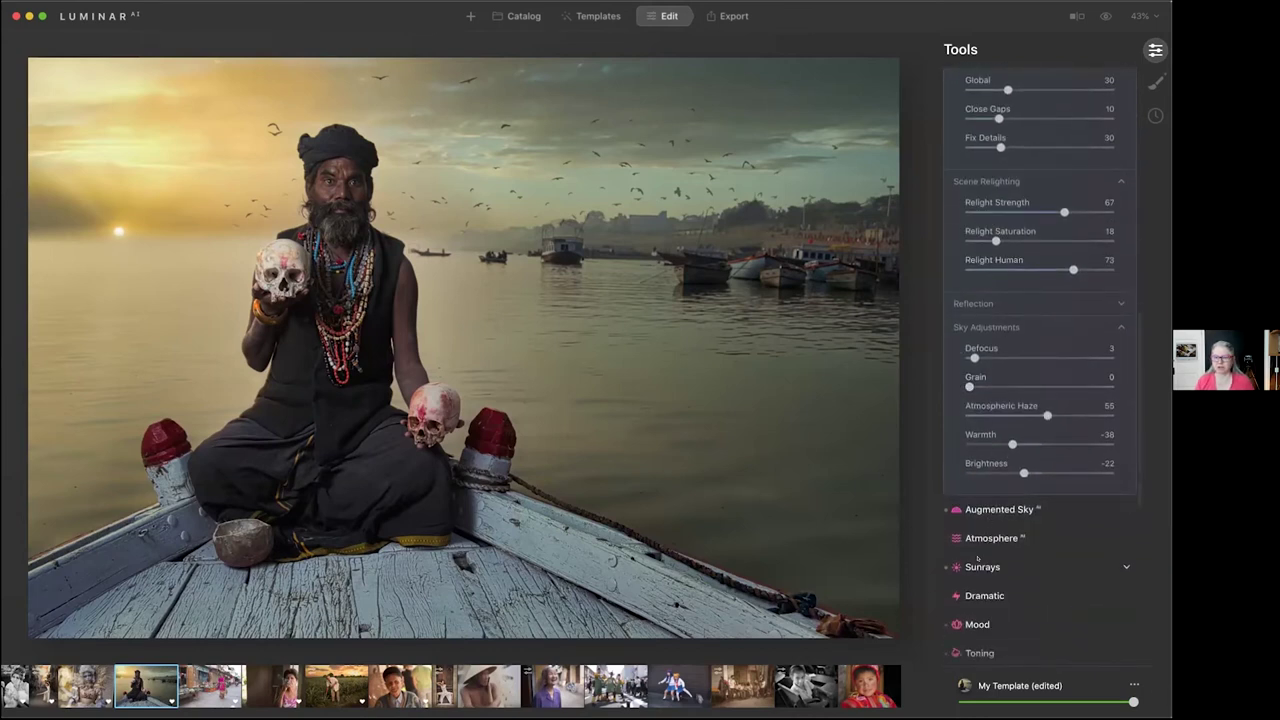
{"action": "left_click", "coordinate": [979, 564]}
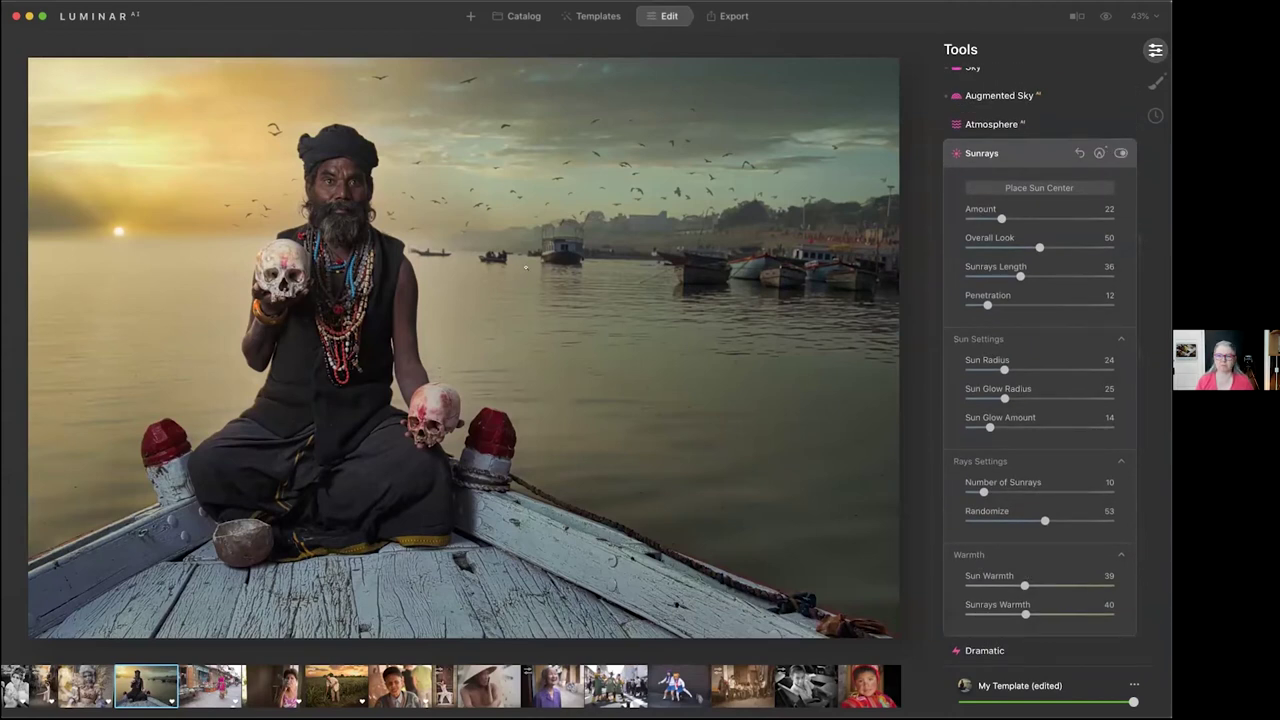
{"action": "left_click", "coordinate": [999, 186]}
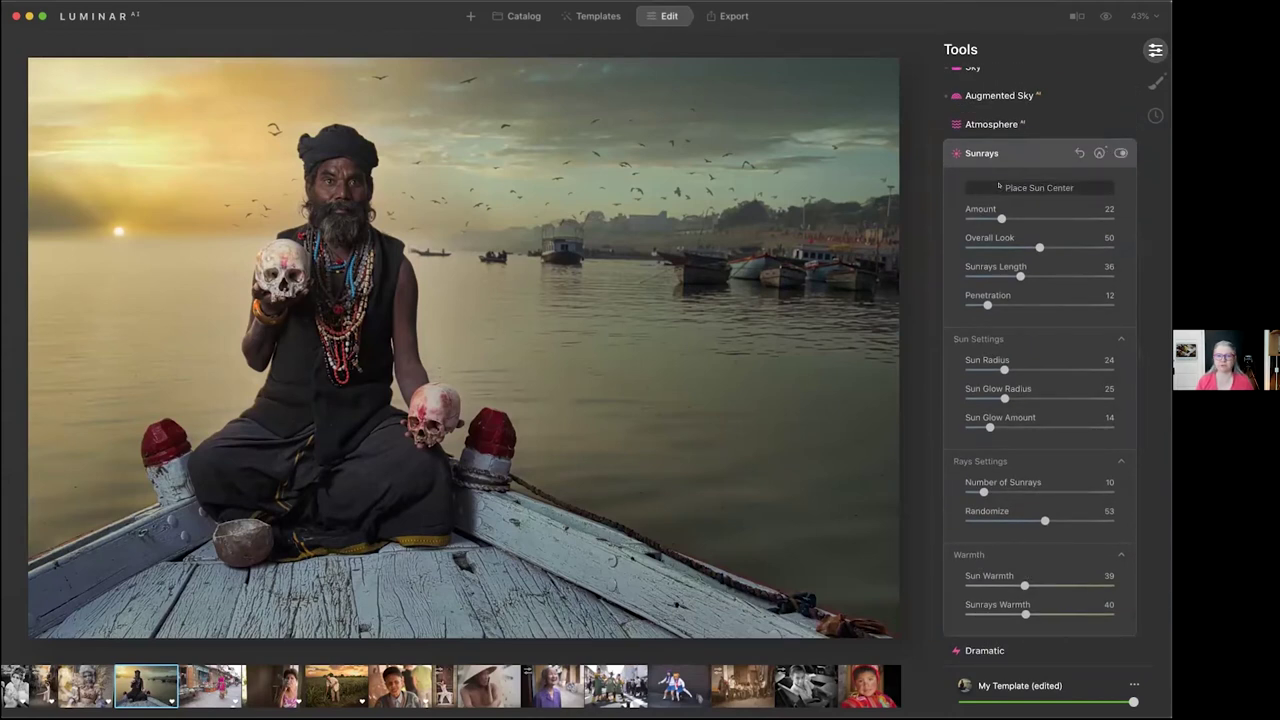
{"action": "left_click", "coordinate": [117, 230]}
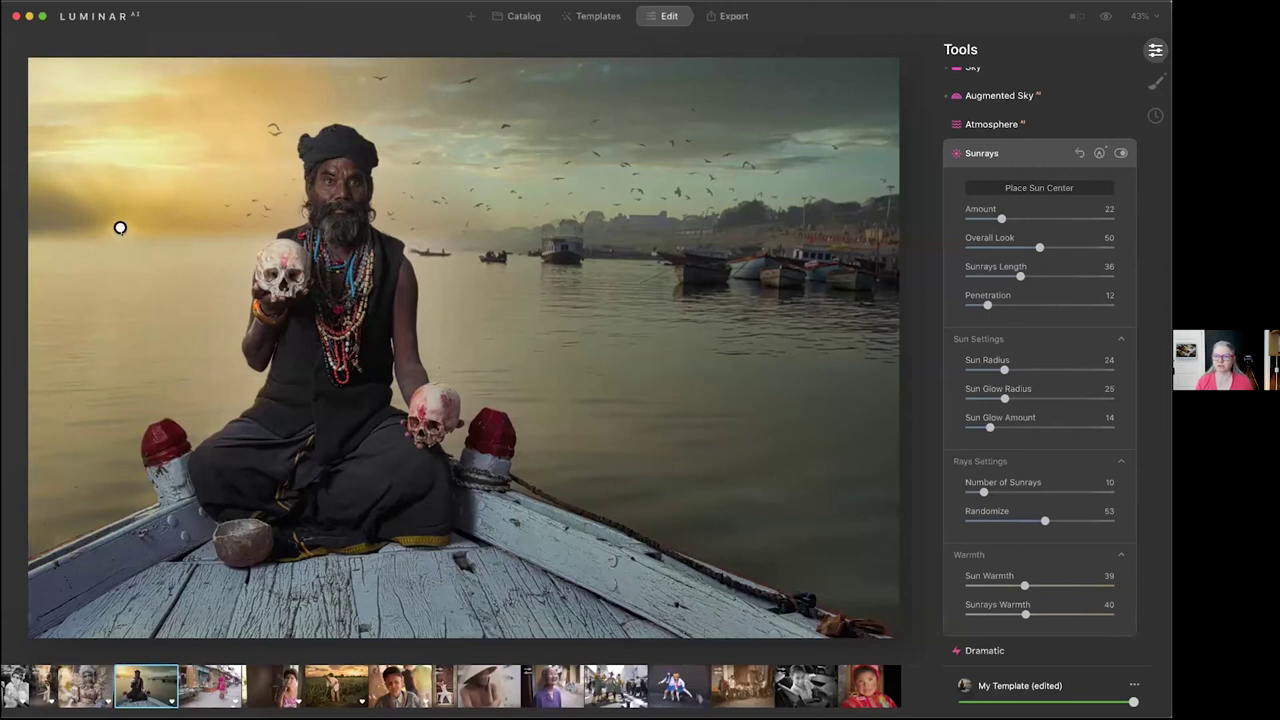
Show Augmented Sky's advanced options for Birds 1 and settle Mask Refinement at 28
{"action": "left_click", "coordinate": [1037, 153]}
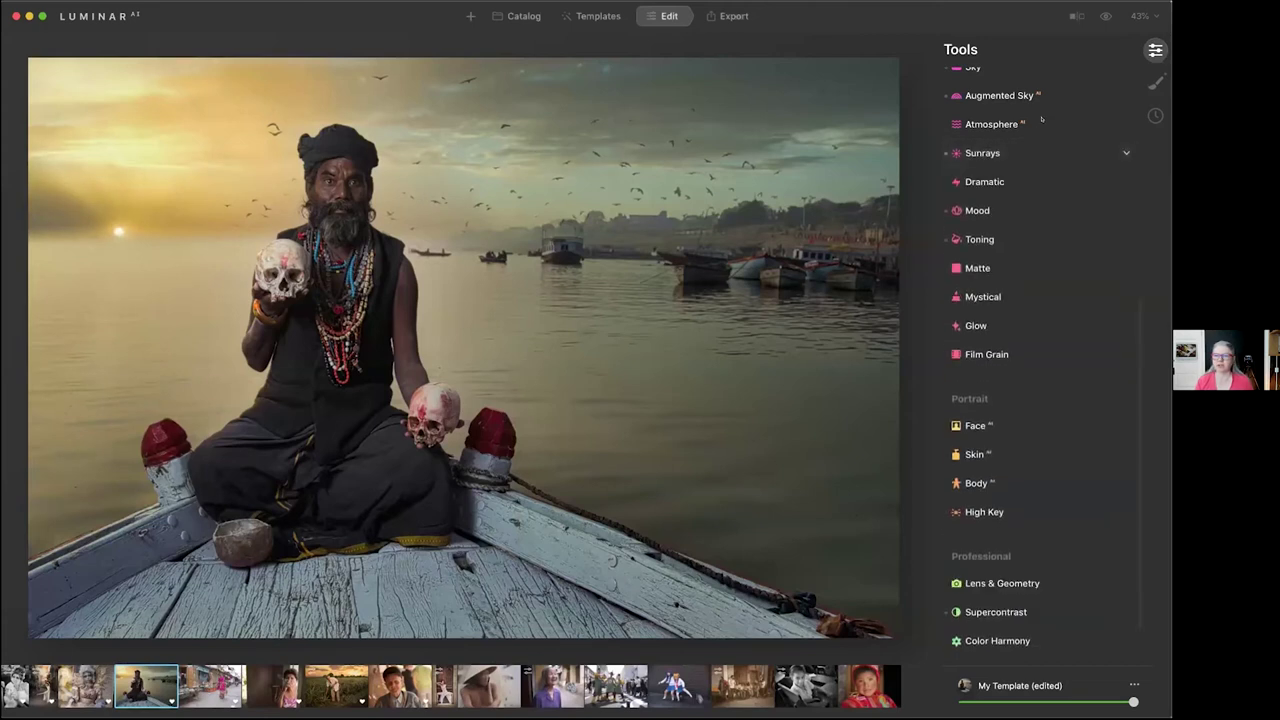
{"action": "left_click", "coordinate": [1060, 92]}
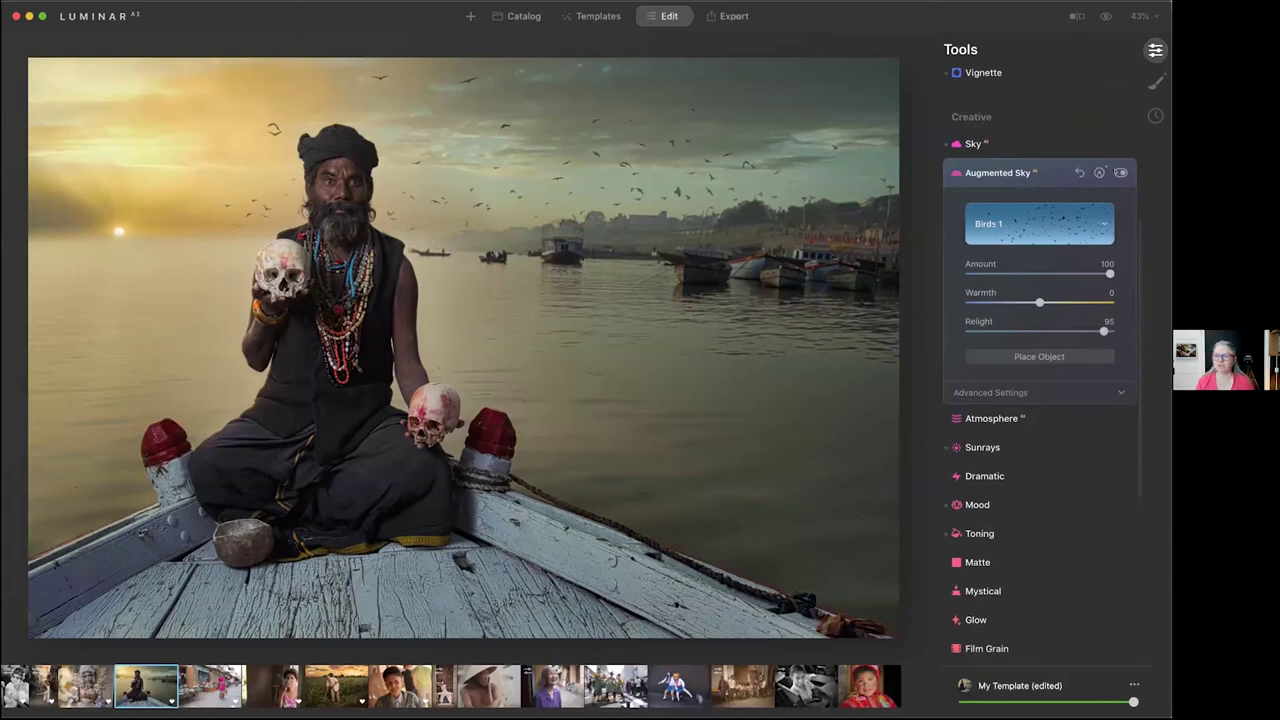
{"action": "left_click", "coordinate": [1001, 392]}
{"action": "left_click", "coordinate": [1039, 356]}
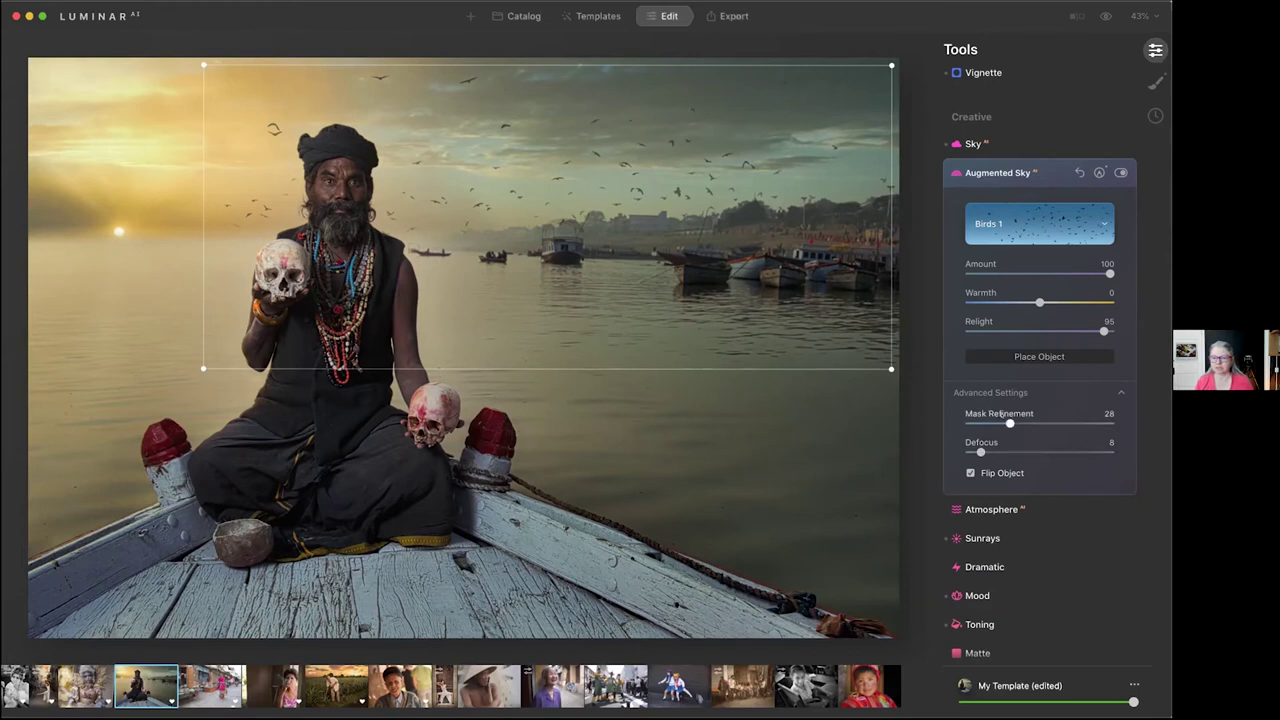
{"action": "left_click_drag", "start_coordinate": [1002, 415], "coordinate": [1018, 414]}
{"action": "left_click_drag", "start_coordinate": [1023, 423], "coordinate": [971, 423]}
{"action": "left_click", "coordinate": [1006, 423]}
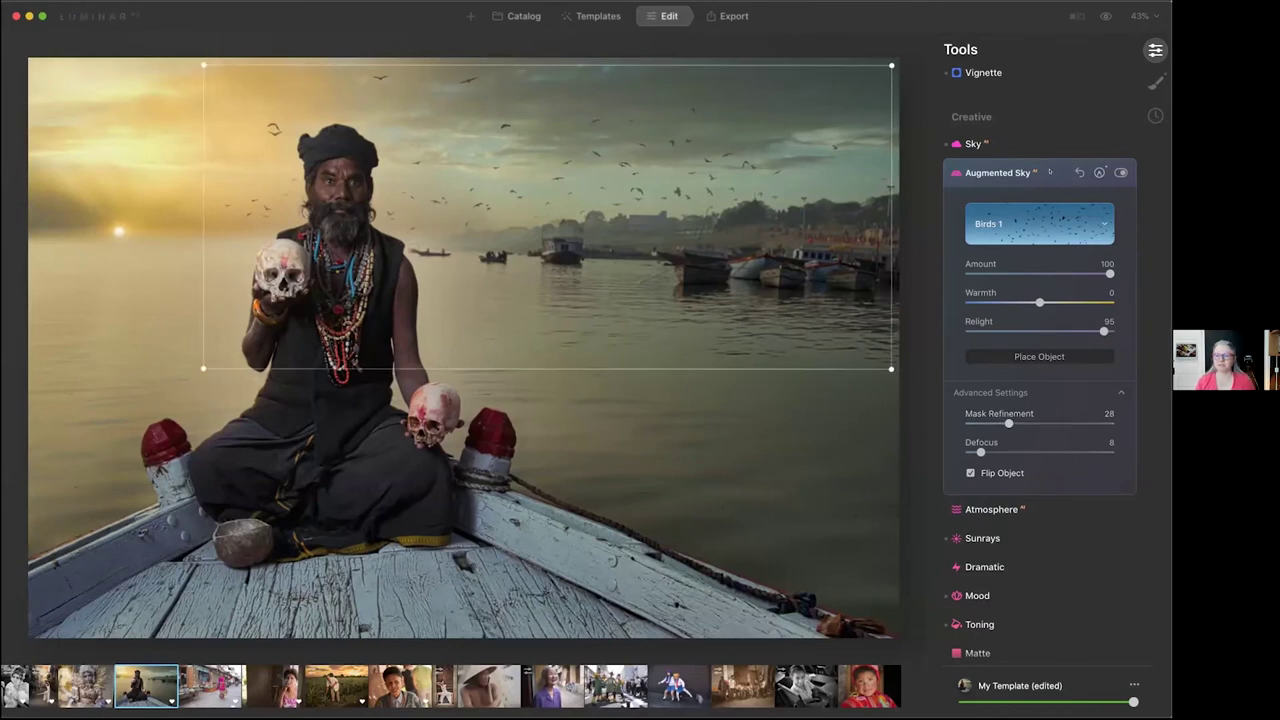
{"action": "left_click", "coordinate": [1049, 172]}
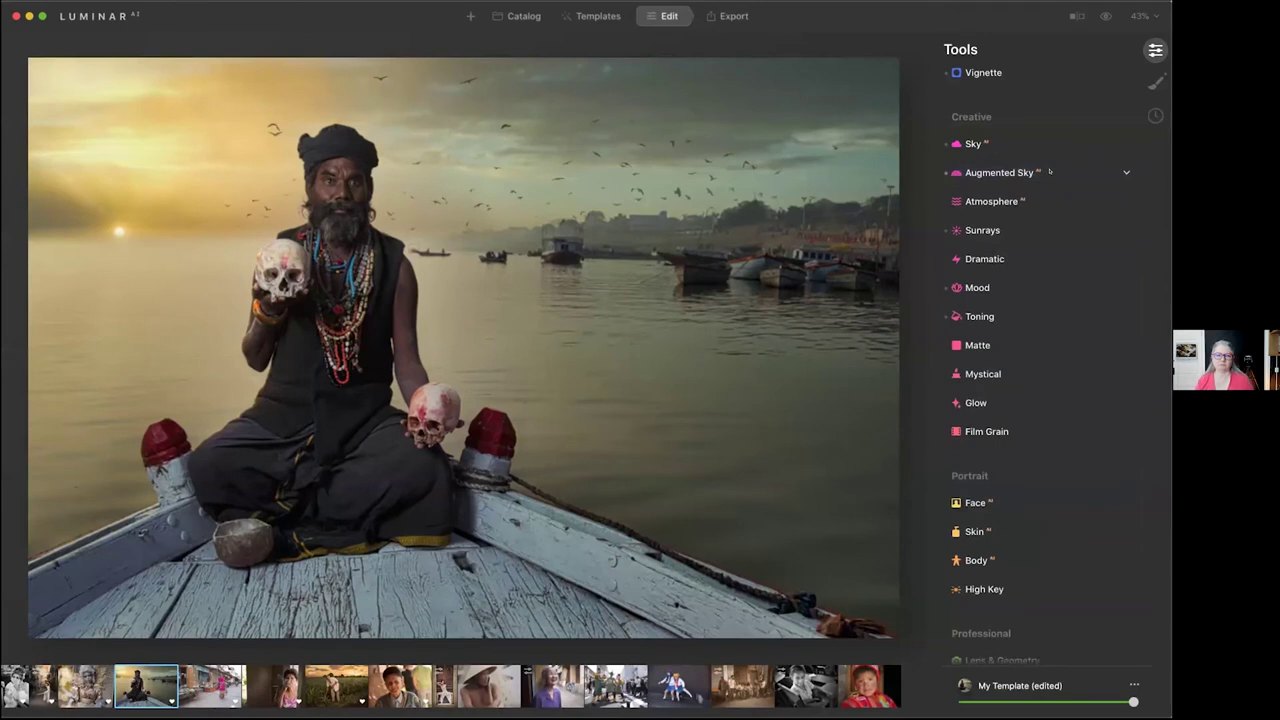
{"action": "left_click", "coordinate": [1046, 172]}
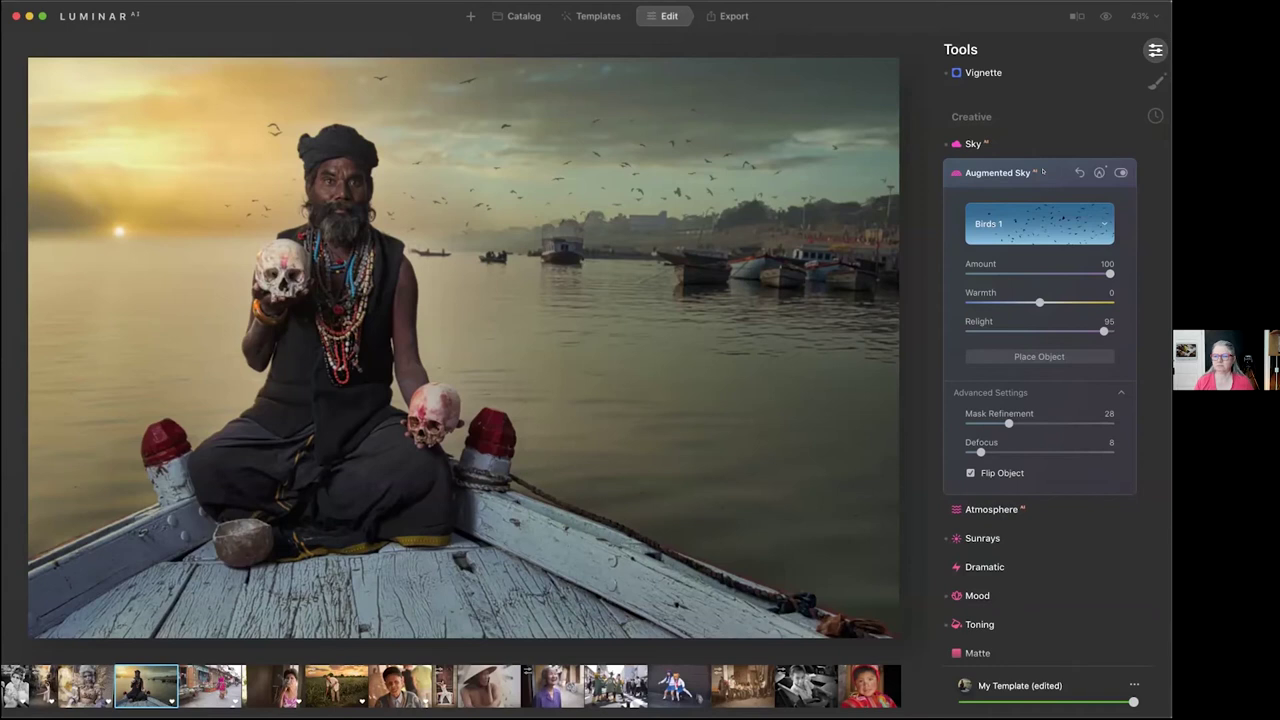
Swap the Birds 1 sky object for the Balloon 1 hot-air balloon
{"action": "left_click", "coordinate": [1019, 240]}
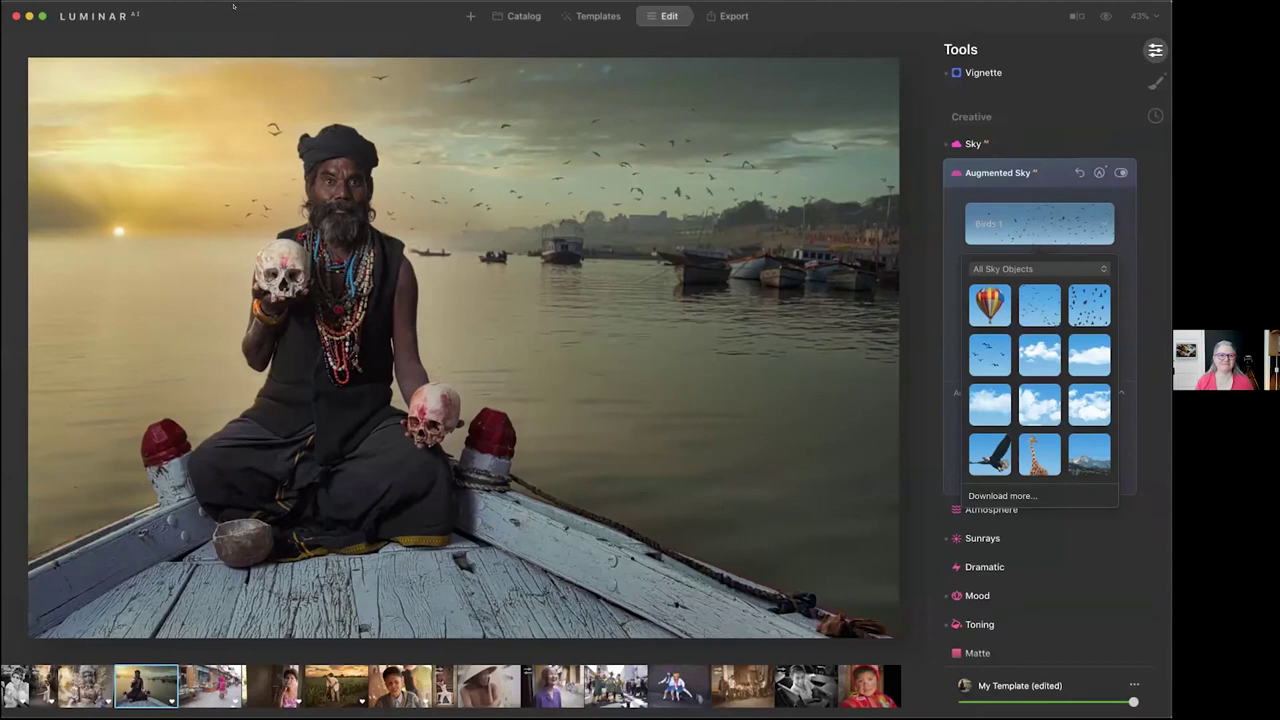
{"action": "left_click", "coordinate": [45, 2]}
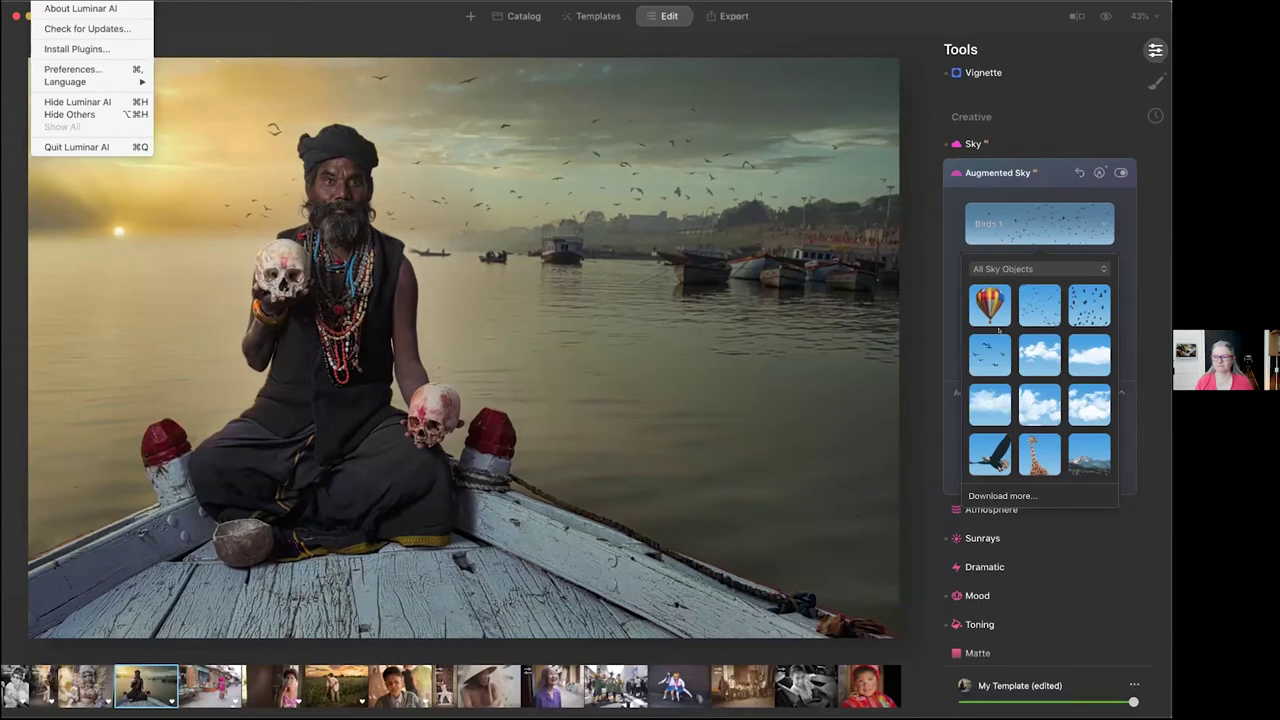
{"action": "left_click", "coordinate": [989, 305]}
{"action": "left_click", "coordinate": [989, 305]}
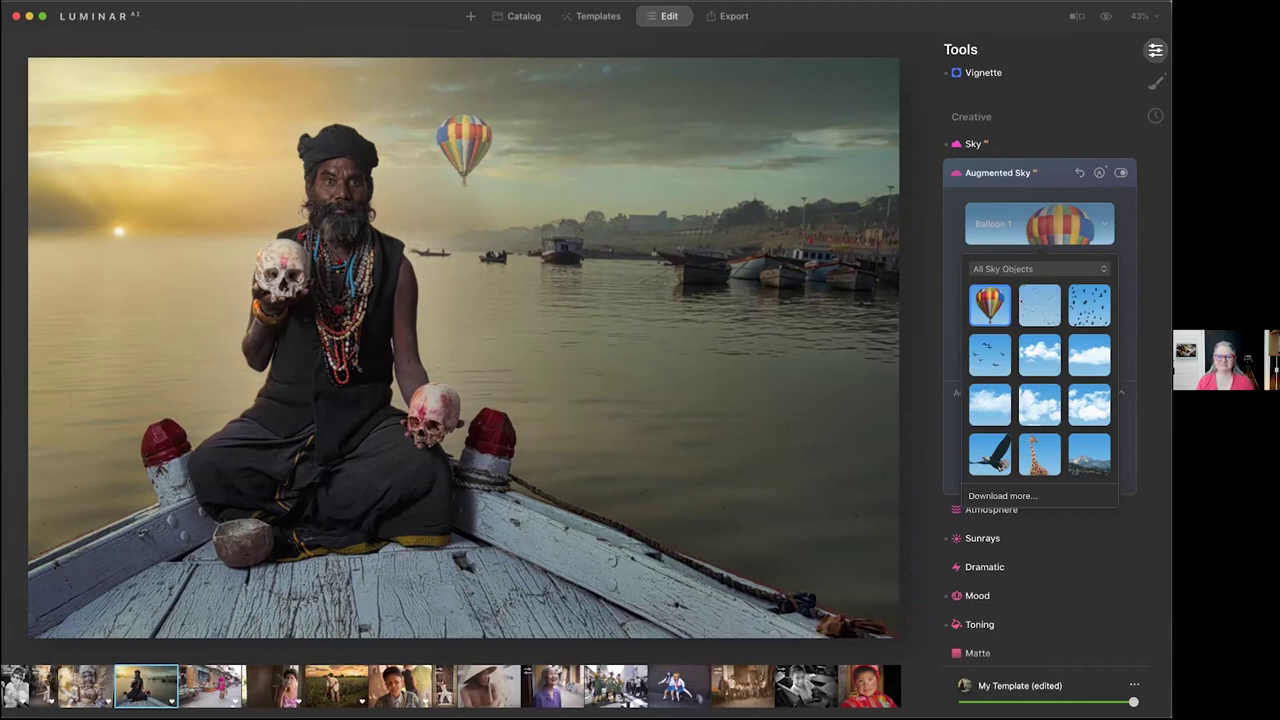
{"action": "scroll", "coordinate": [1029, 341], "scroll_direction": "down", "scroll_amount": 10}
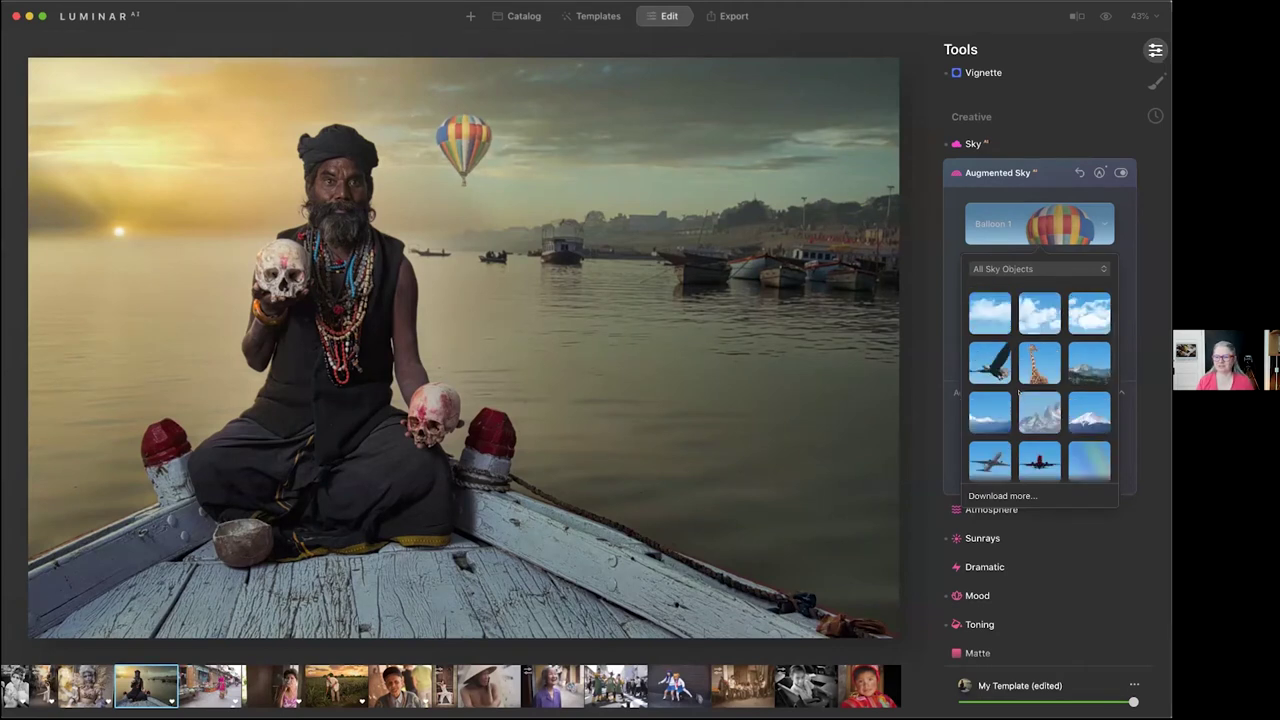
{"action": "scroll", "coordinate": [1019, 393], "scroll_direction": "down", "scroll_amount": 10}
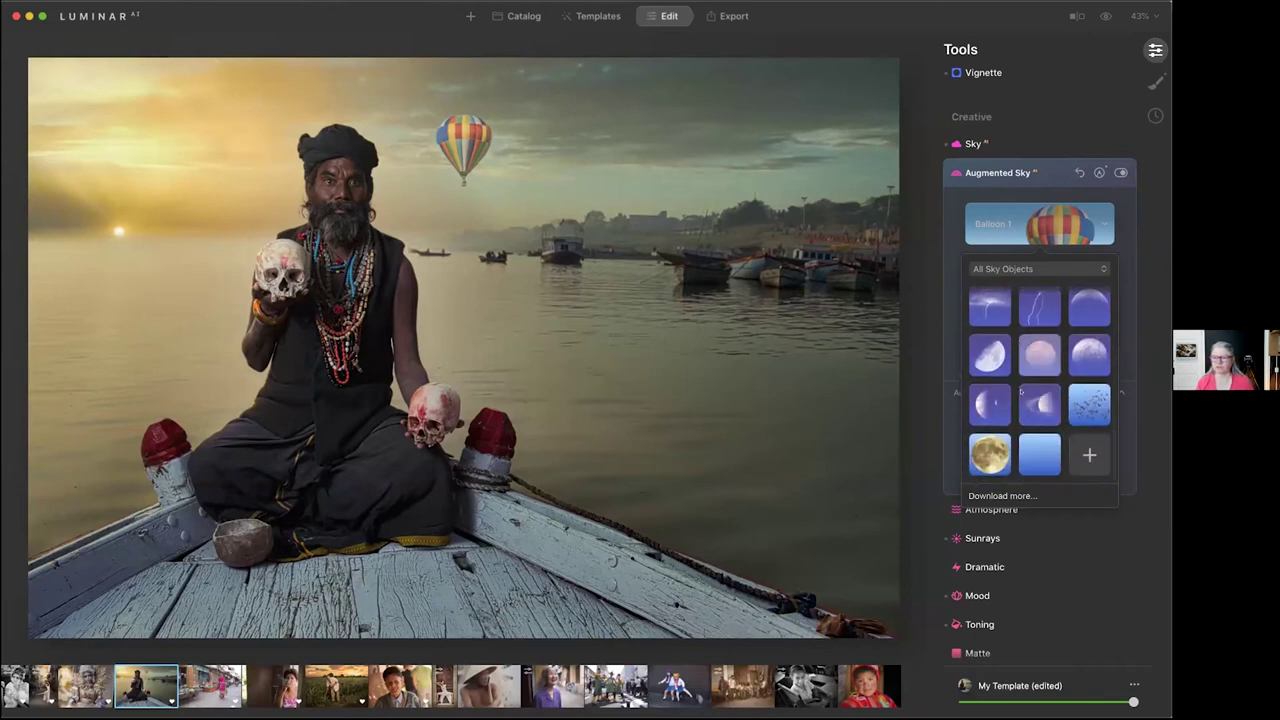
{"action": "scroll", "coordinate": [1019, 392], "scroll_direction": "up", "scroll_amount": 5}
{"action": "scroll", "coordinate": [1021, 392], "scroll_direction": "up", "scroll_amount": 8}
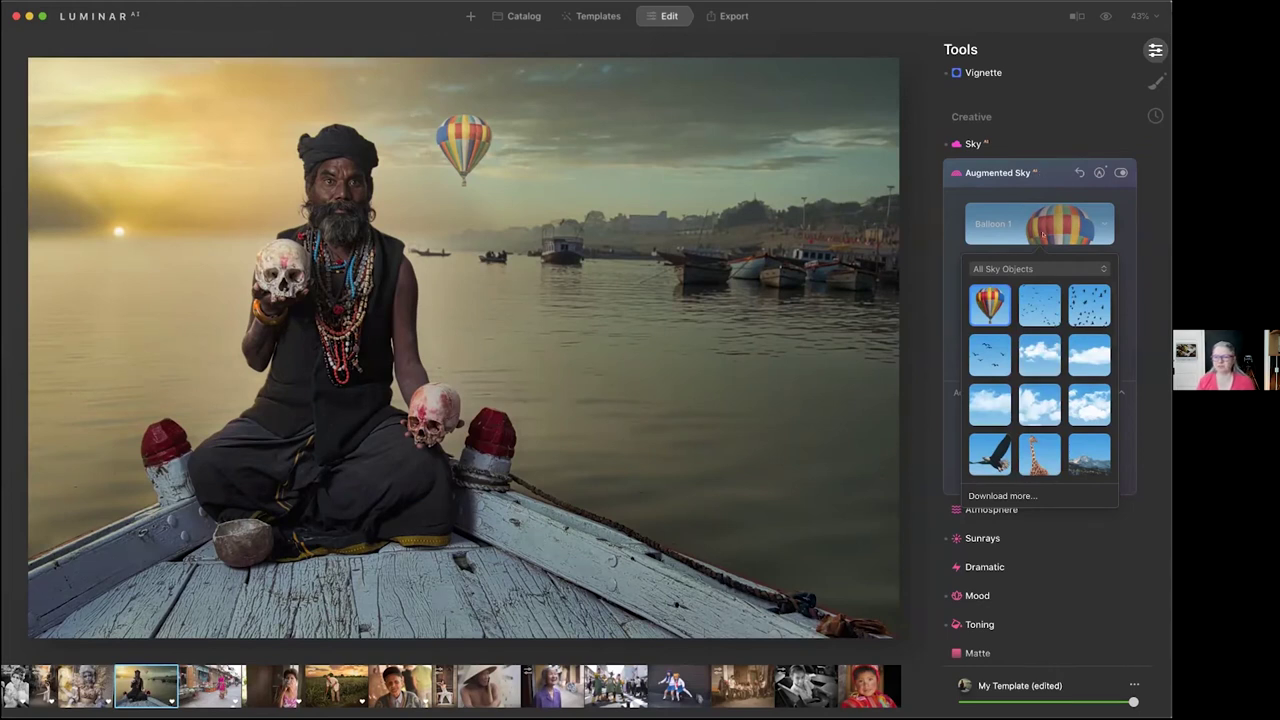
Collapse Augmented Sky and raise the replacement sky's Atmospheric Haze to 55
{"action": "left_click", "coordinate": [1049, 172]}
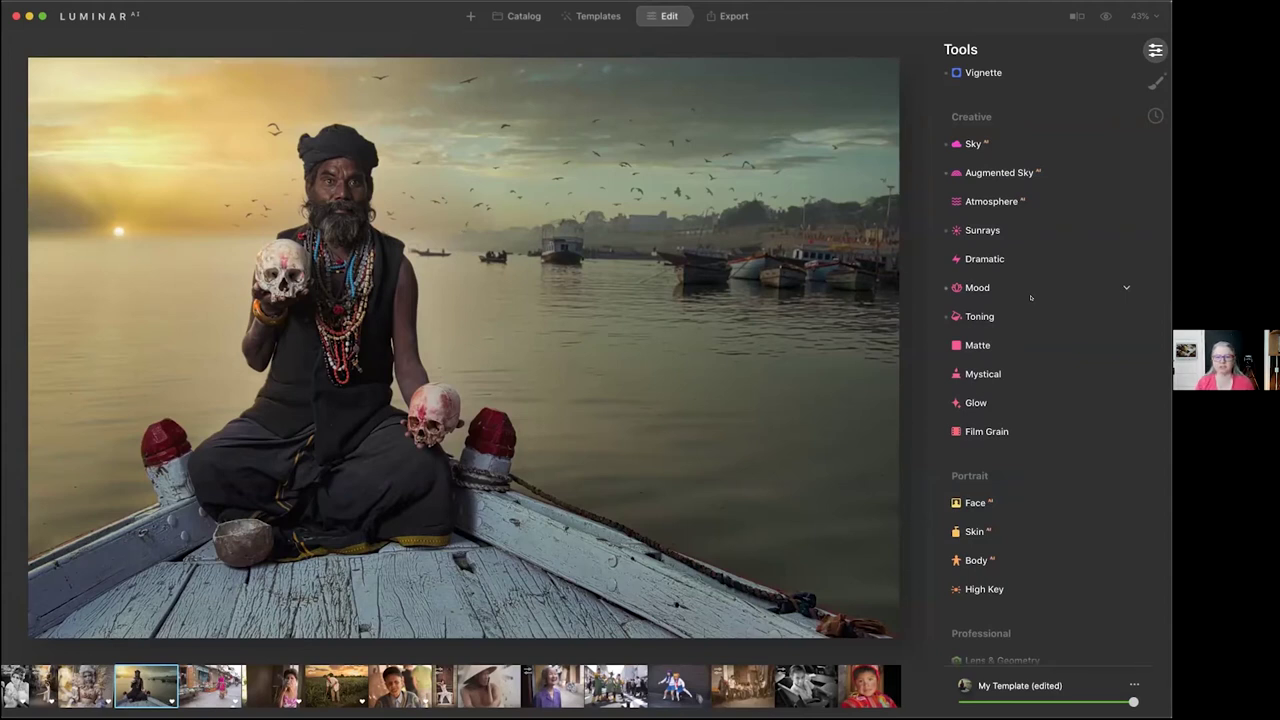
{"action": "scroll", "coordinate": [1031, 297], "scroll_direction": "down", "scroll_amount": 2}
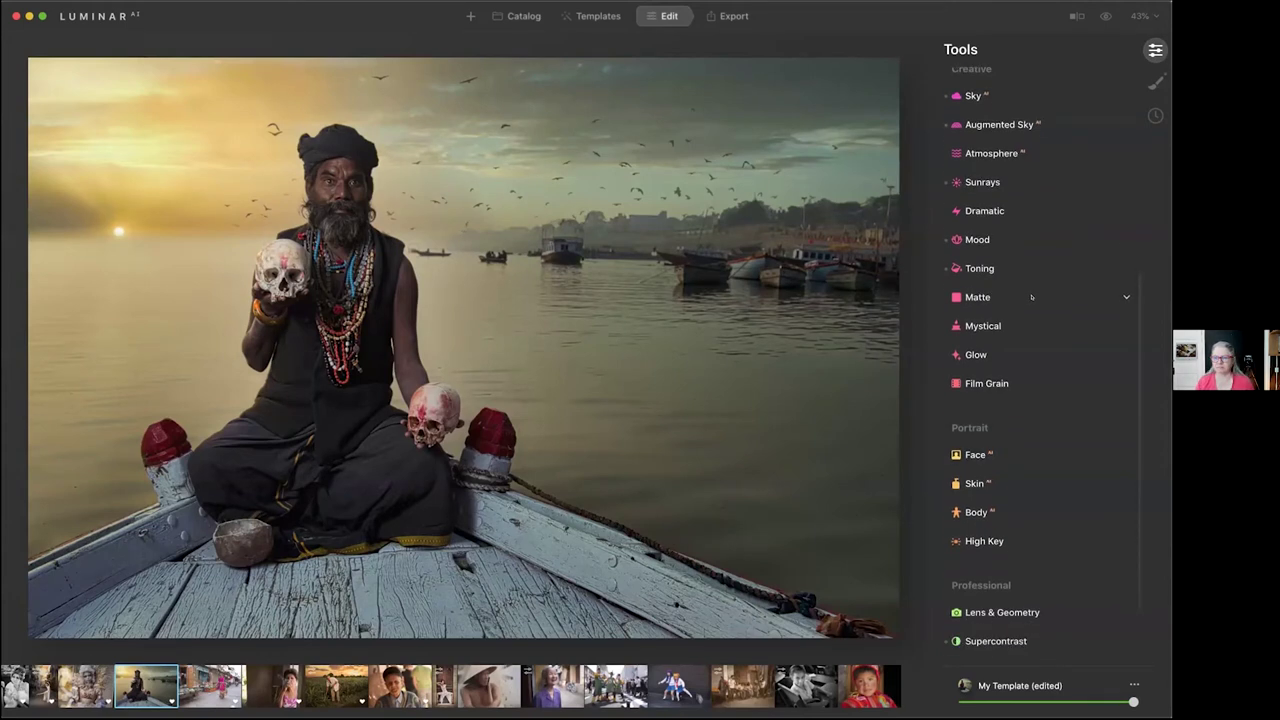
{"action": "scroll", "coordinate": [1015, 250], "scroll_direction": "up", "scroll_amount": 4}
{"action": "left_click", "coordinate": [999, 206]}
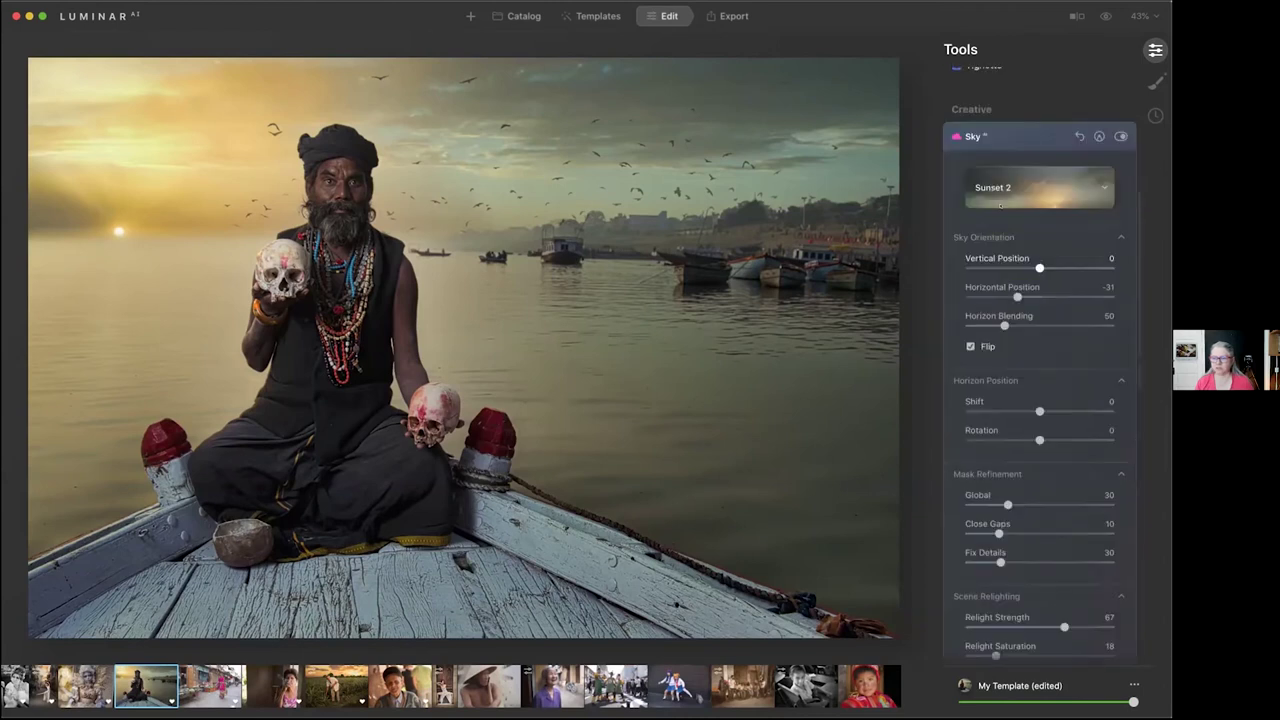
{"action": "scroll", "coordinate": [999, 206], "scroll_direction": "down", "scroll_amount": 5}
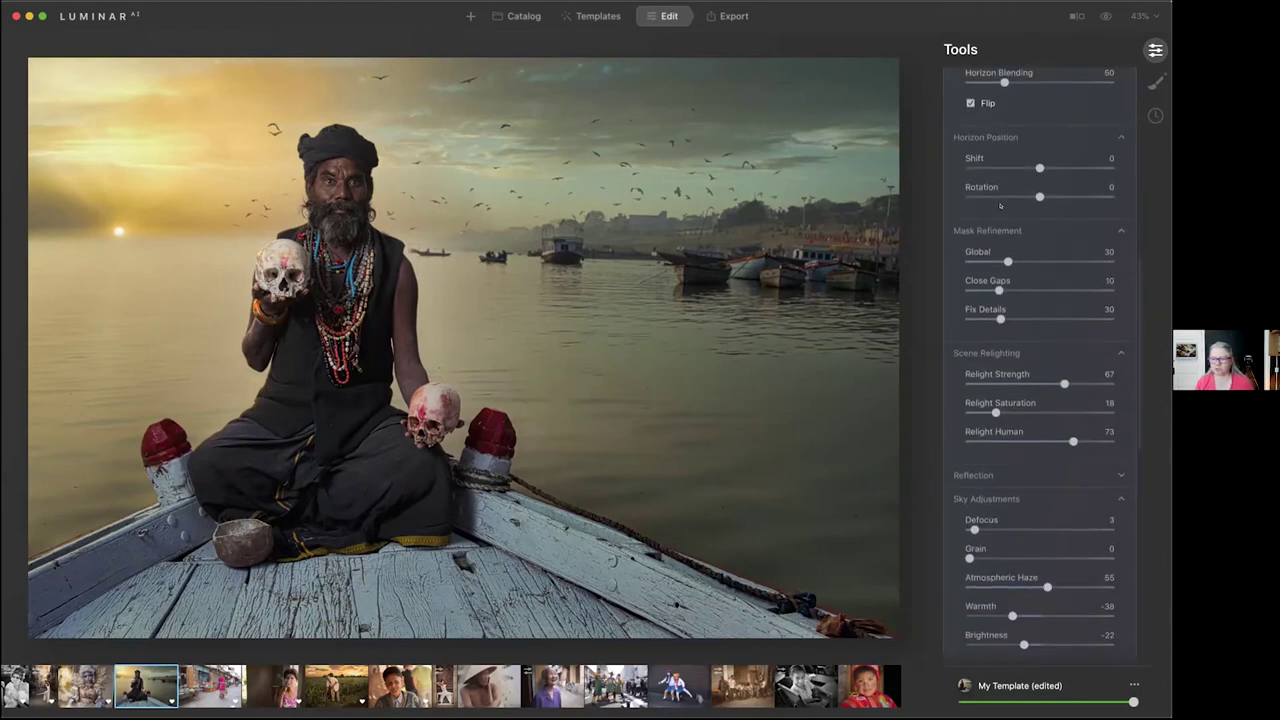
{"action": "scroll", "coordinate": [1005, 300], "scroll_direction": "down", "scroll_amount": 3}
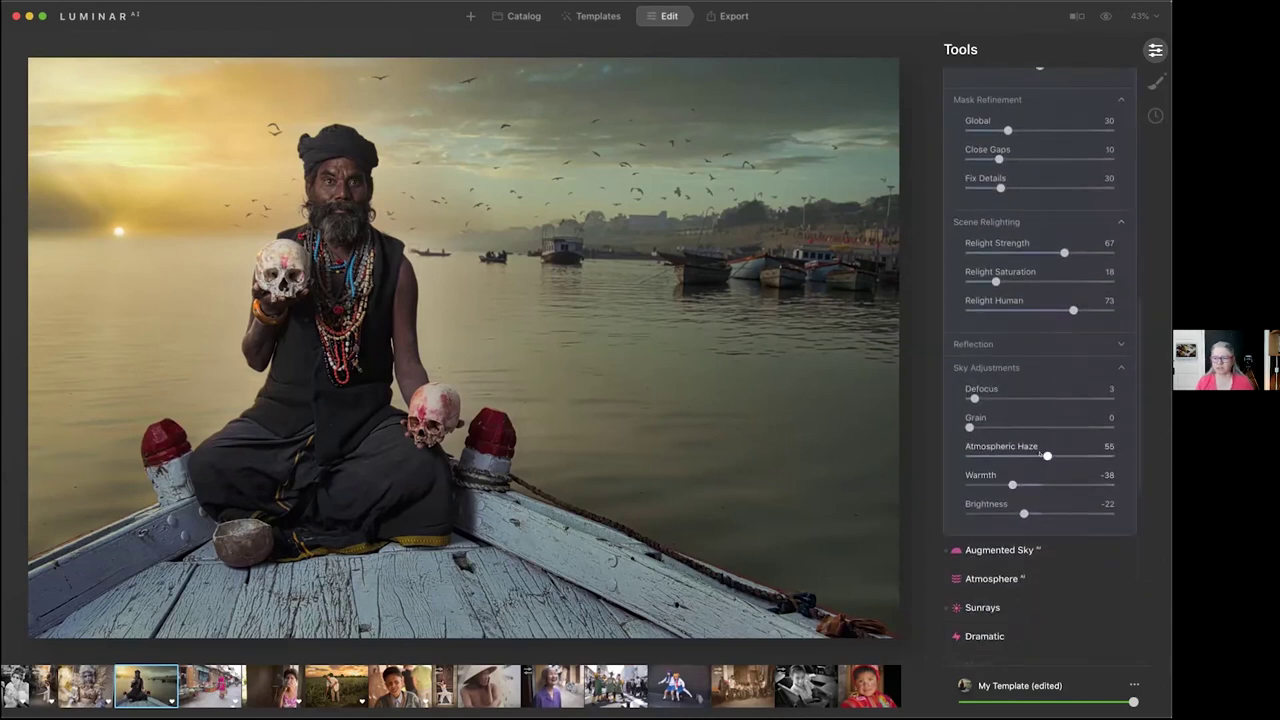
{"action": "left_click_drag", "start_coordinate": [1046, 455], "coordinate": [960, 455]}
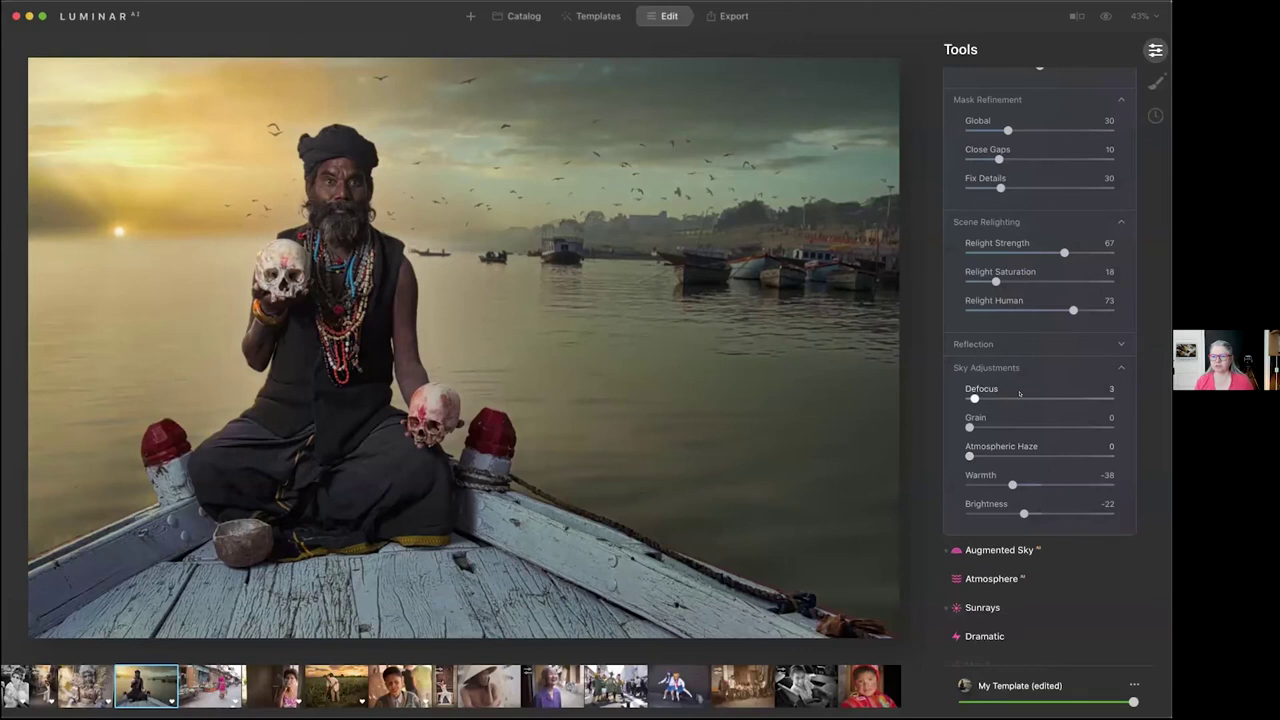
{"action": "scroll", "coordinate": [1020, 393], "scroll_direction": "up", "scroll_amount": 3}
{"action": "scroll", "coordinate": [1020, 393], "scroll_direction": "up", "scroll_amount": 3}
{"action": "scroll", "coordinate": [1019, 393], "scroll_direction": "down", "scroll_amount": 5}
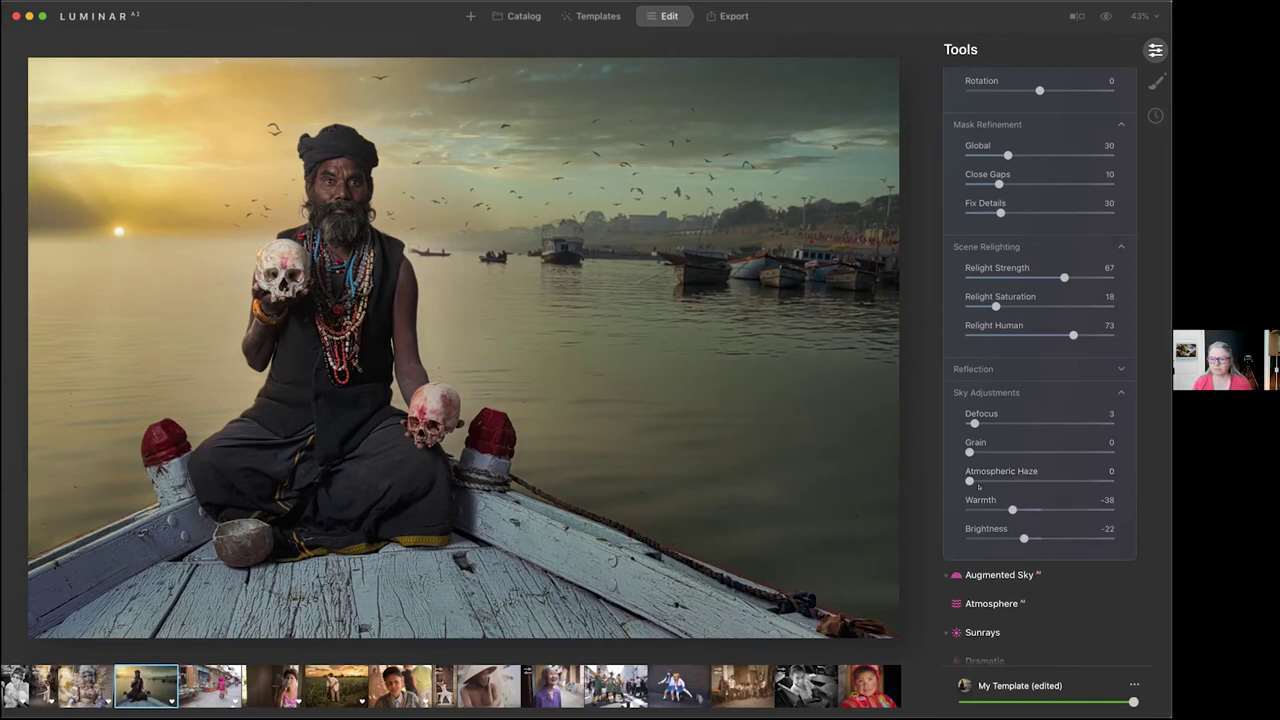
{"action": "left_click_drag", "start_coordinate": [975, 477], "coordinate": [1048, 479]}
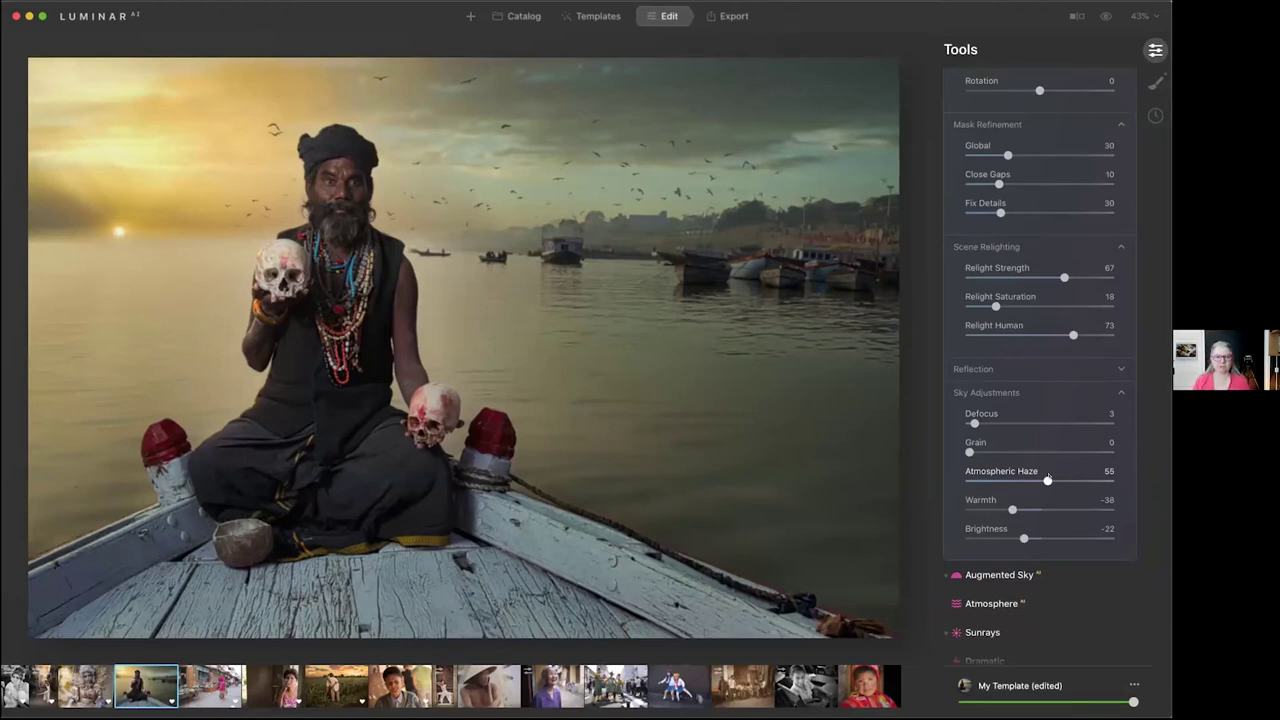
Expand Toning, compare with the original, toggle Toning off and on, and show its Paint Mask
{"action": "scroll", "coordinate": [1047, 479], "scroll_direction": "down", "scroll_amount": 6}
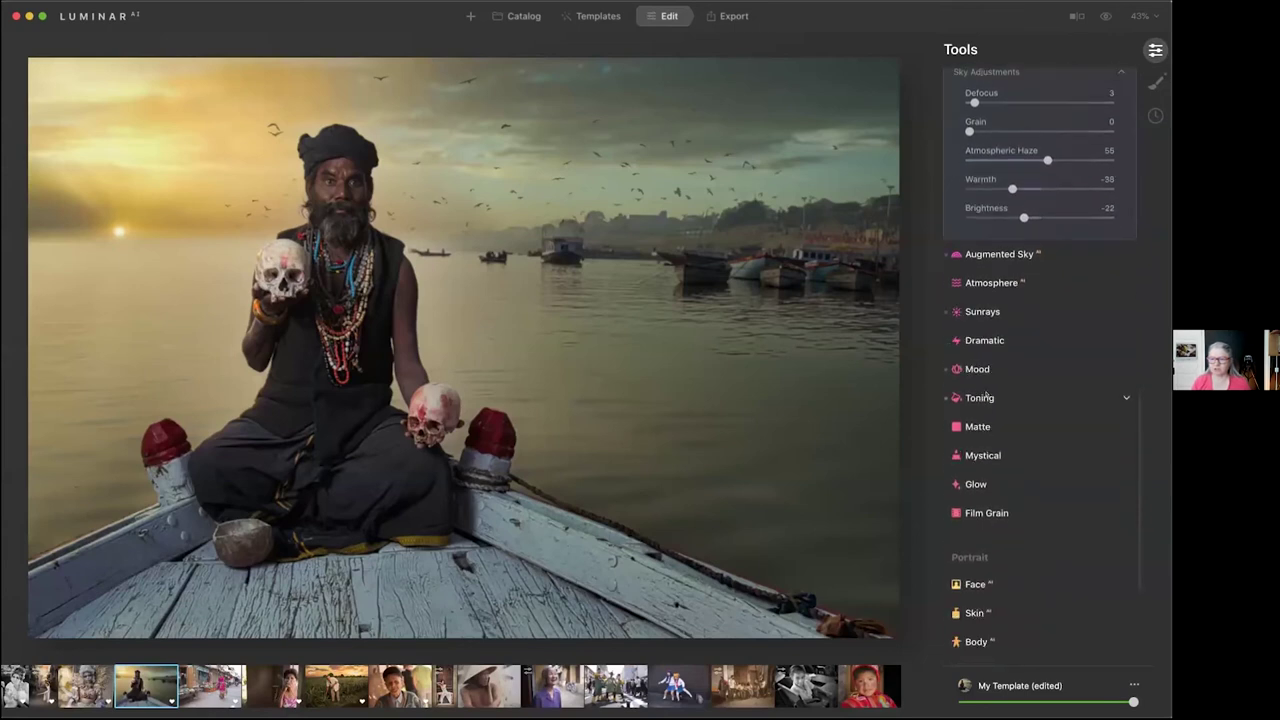
{"action": "left_click", "coordinate": [979, 397]}
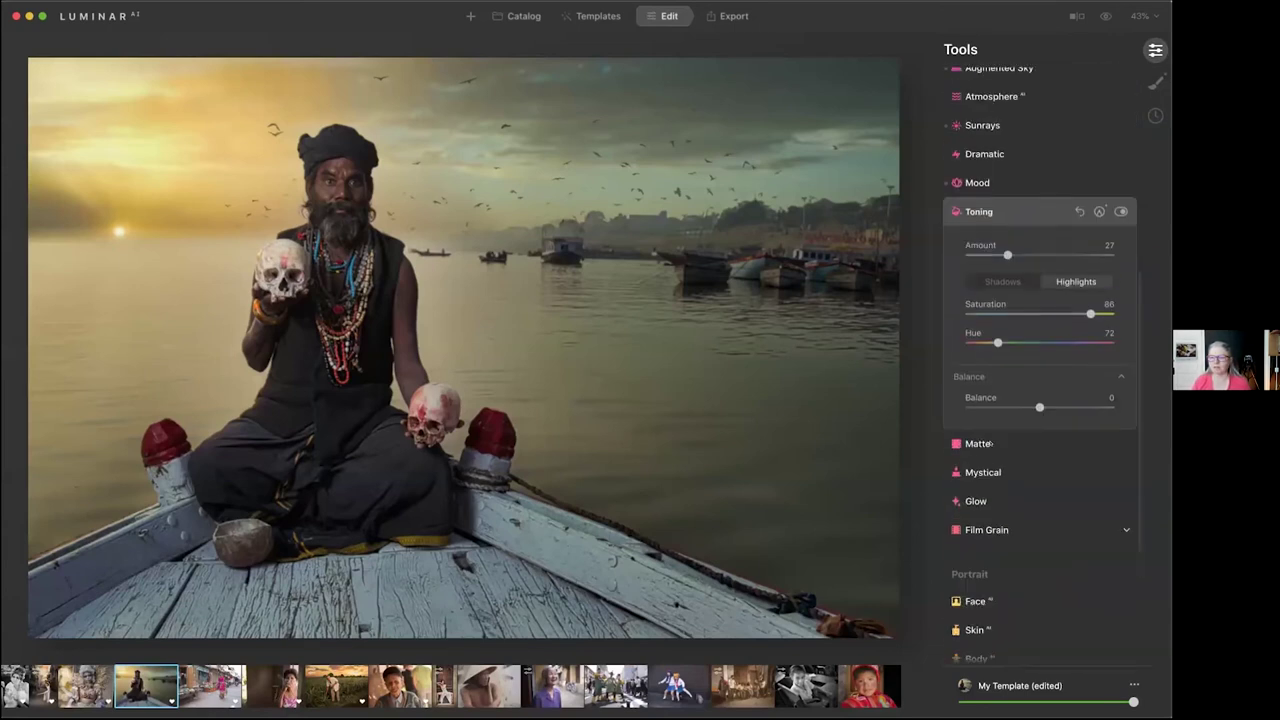
{"action": "scroll", "coordinate": [991, 444], "scroll_direction": "up", "scroll_amount": 1}
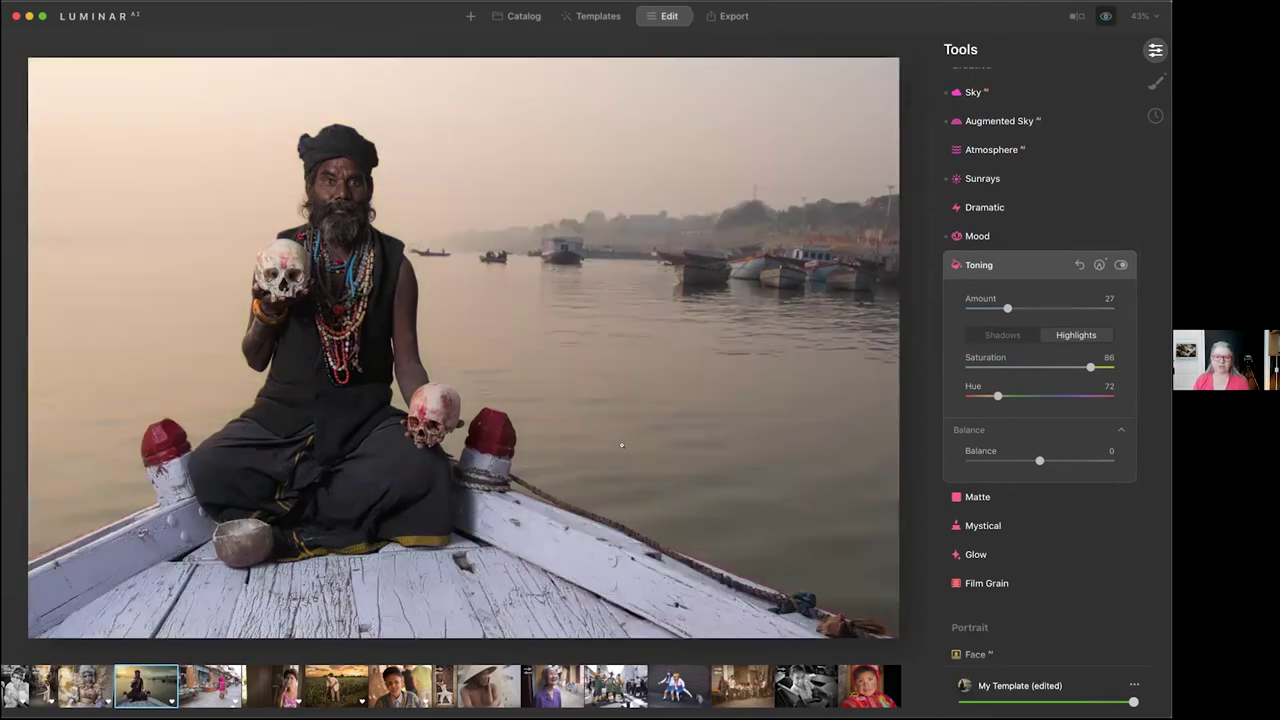
{"action": "key", "text": "backslash"}
{"action": "key", "text": "backslash"}
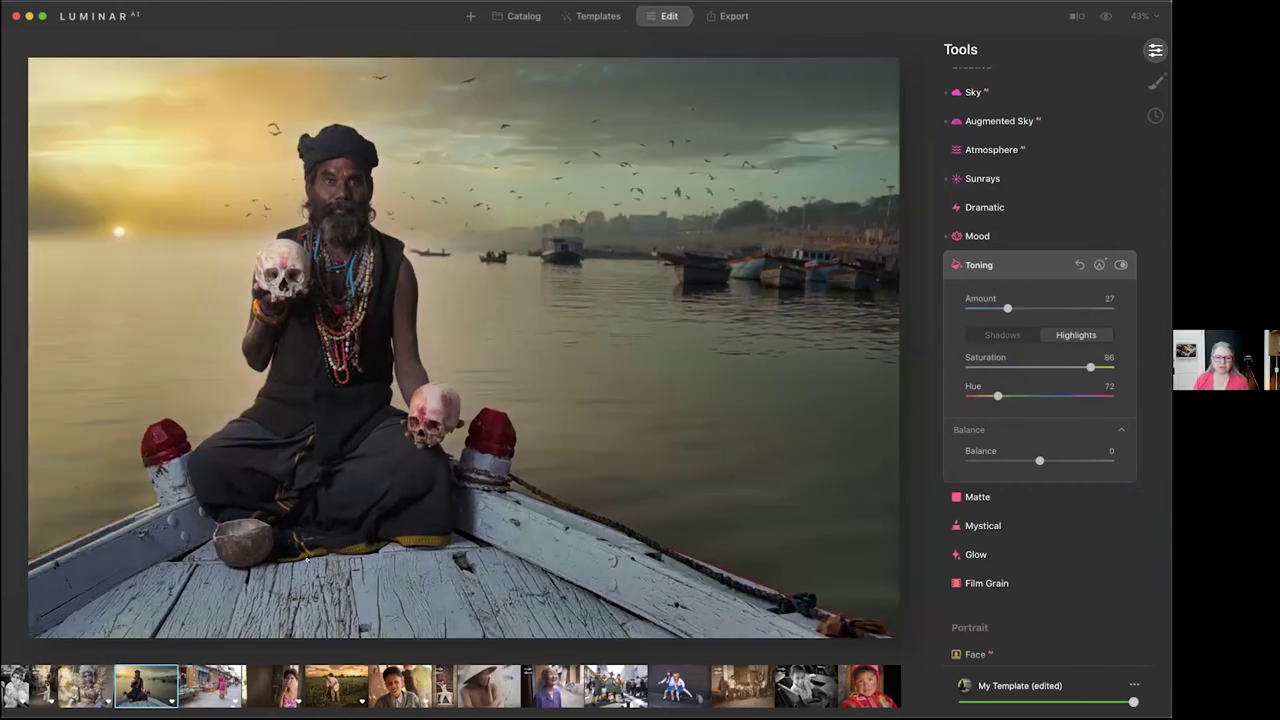
{"action": "left_click", "coordinate": [1121, 264]}
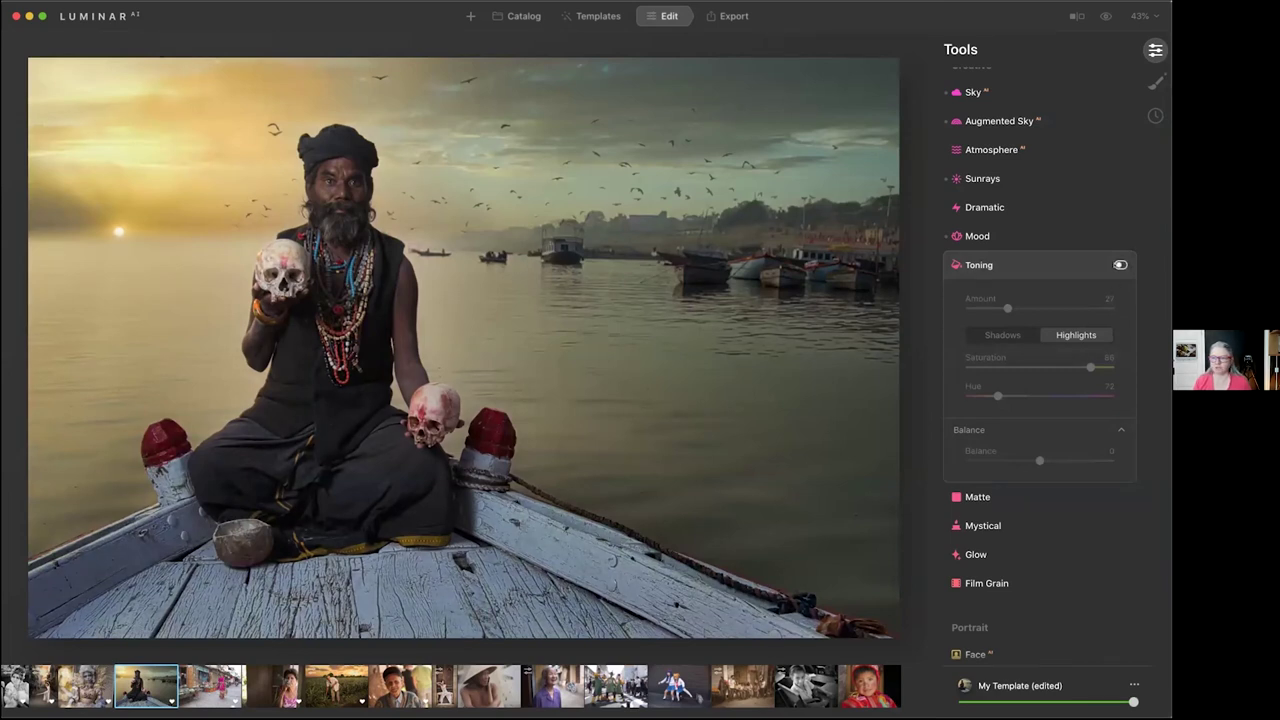
{"action": "left_click", "coordinate": [1121, 264]}
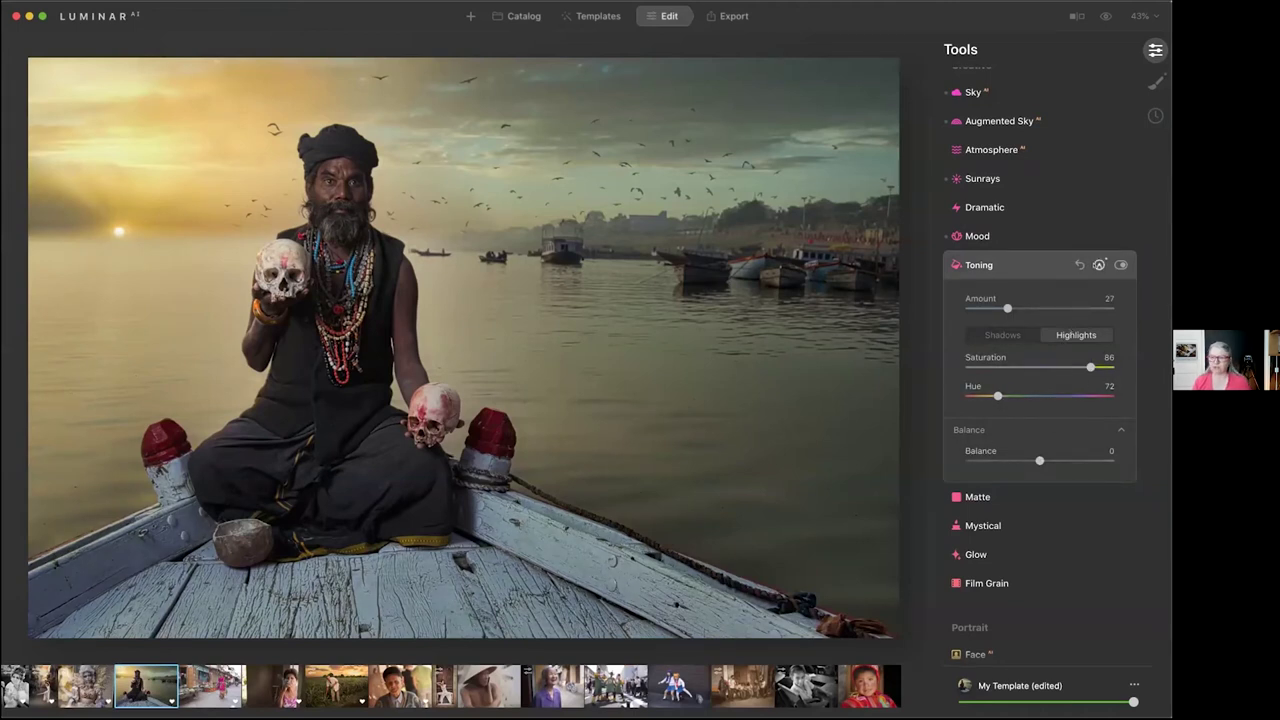
{"action": "left_click", "coordinate": [1099, 264]}
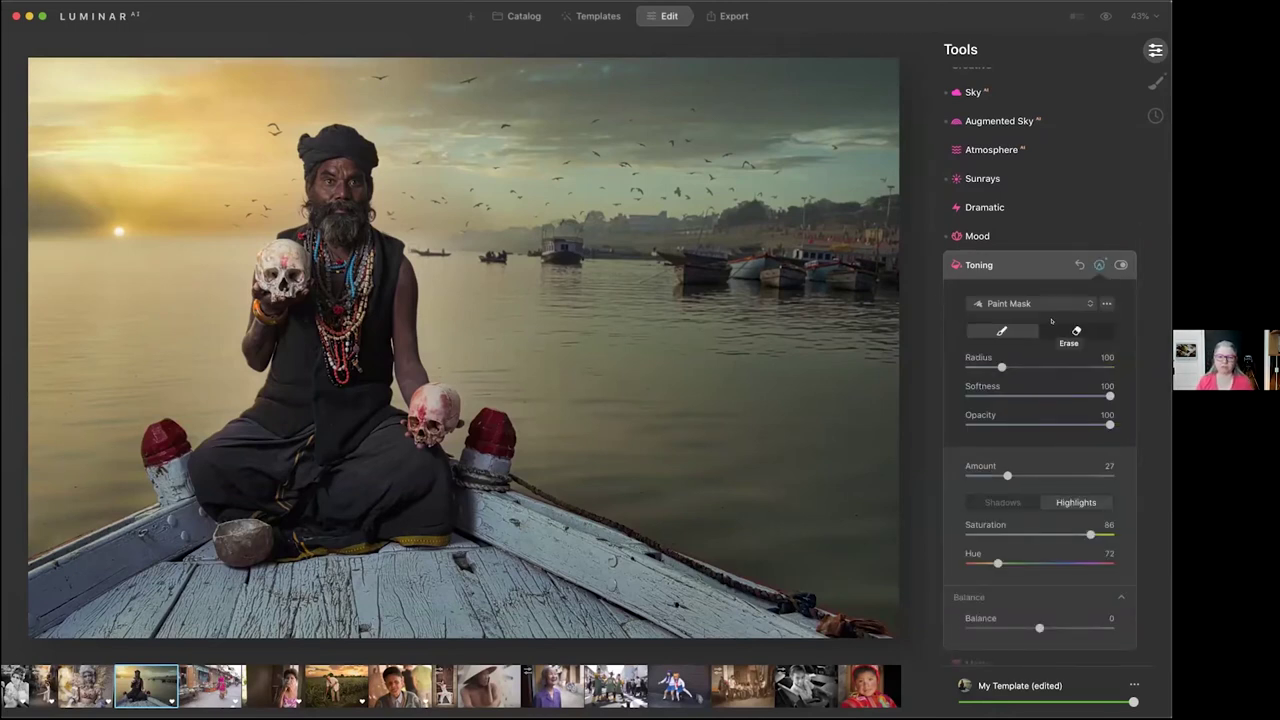
Set the Toning highlight hue to 41, then hide the Paint Mask and collapse Toning
{"action": "scroll", "coordinate": [1051, 320], "scroll_direction": "down", "scroll_amount": 1}
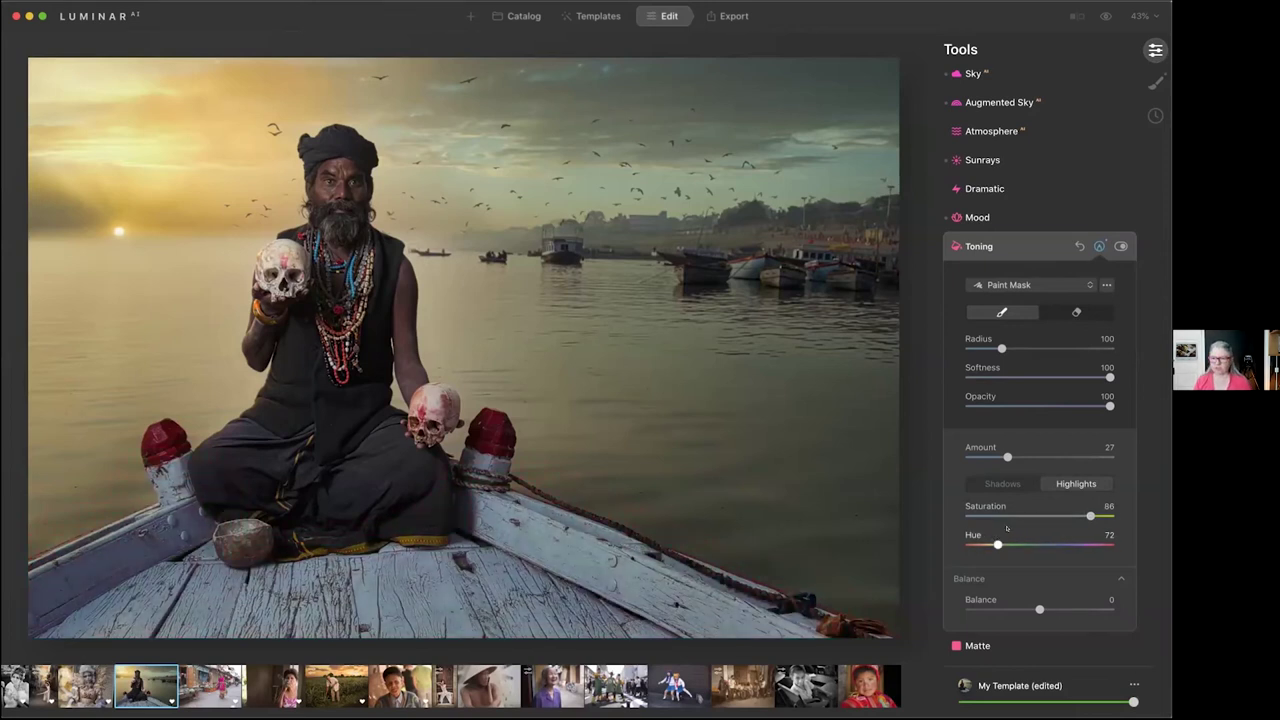
{"action": "mouse_move", "coordinate": [1009, 540]}
{"action": "left_mouse_down"}
{"action": "mouse_move", "coordinate": [1083, 541]}
{"action": "mouse_move", "coordinate": [973, 536]}
{"action": "mouse_move", "coordinate": [986, 541]}
{"action": "left_mouse_up"}
{"action": "left_click", "coordinate": [1099, 246]}
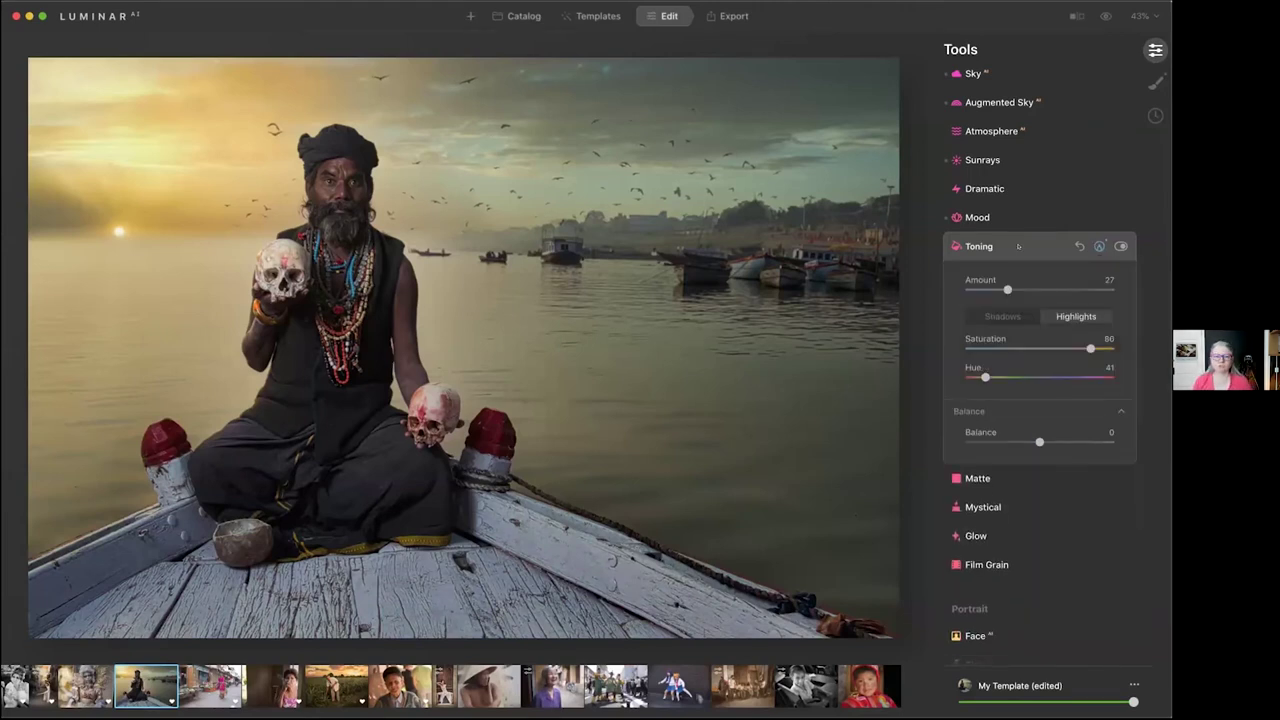
{"action": "left_click", "coordinate": [1018, 246]}
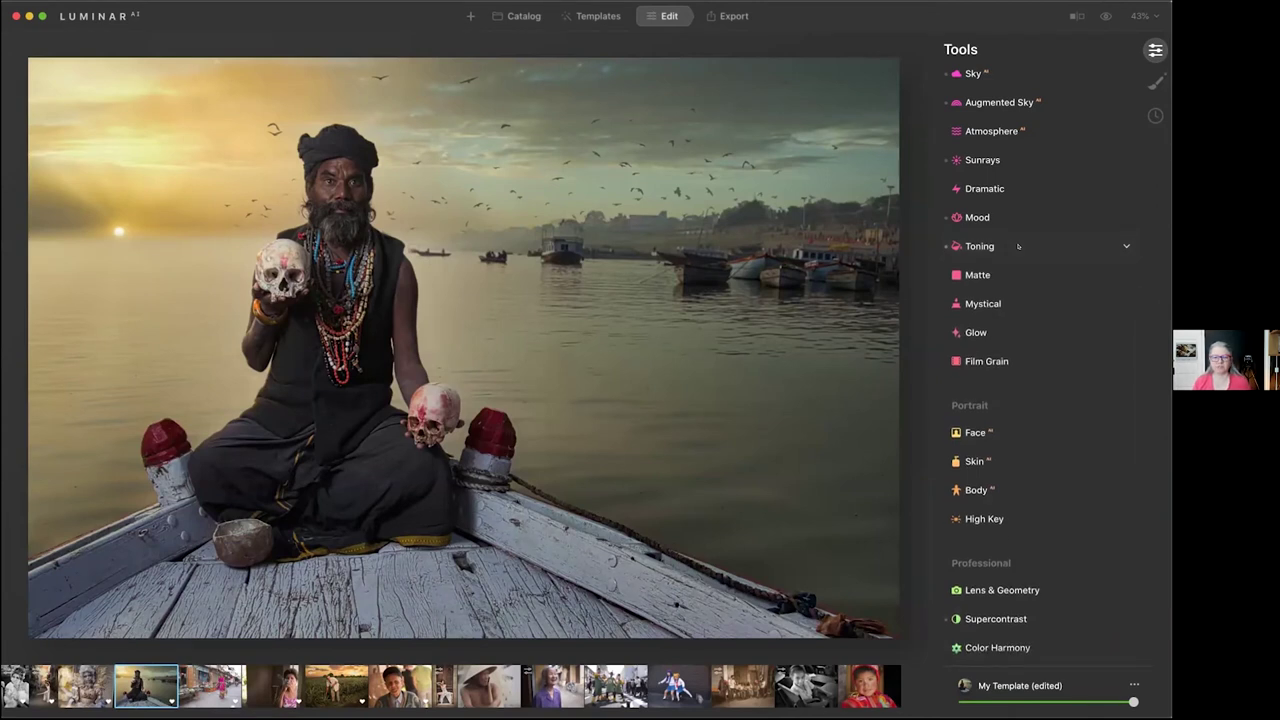
Switch to the Catalog with Super+1 and return to the Deep Dive 2 album grid
{"action": "scroll", "coordinate": [1018, 246], "scroll_direction": "up", "scroll_amount": 8}
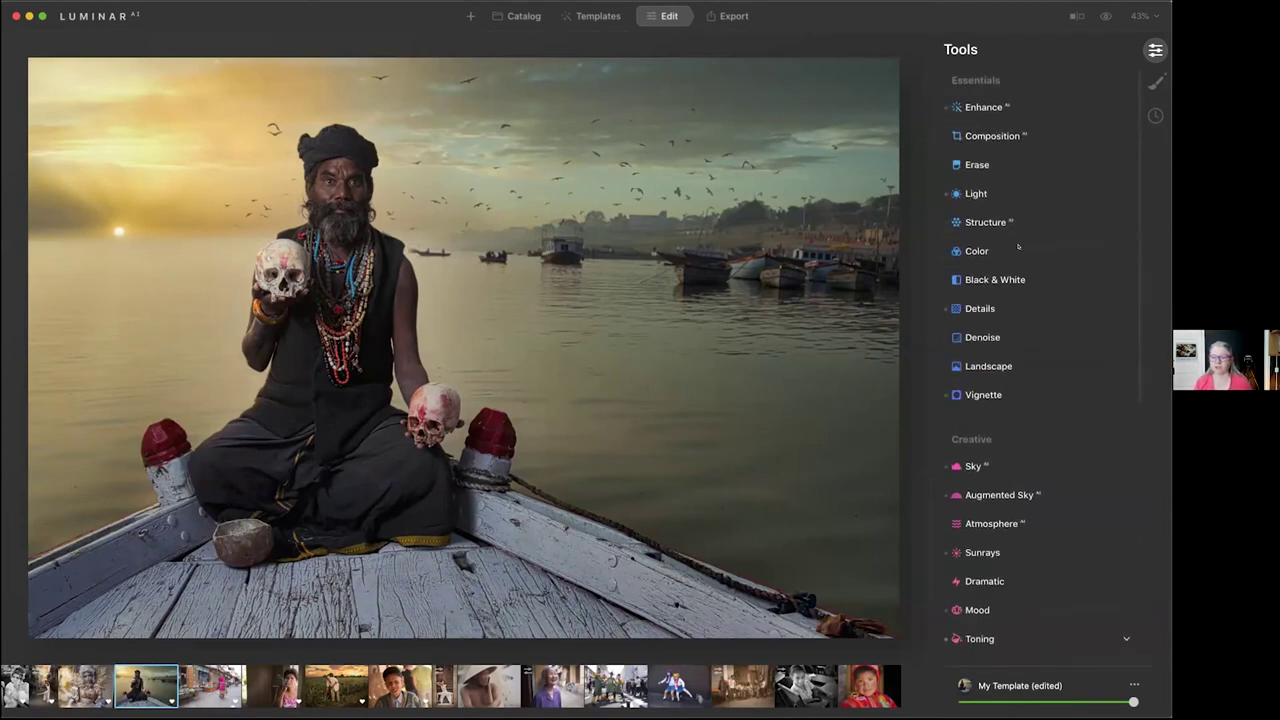
{"action": "scroll", "coordinate": [1018, 246], "scroll_direction": "down", "scroll_amount": 1}
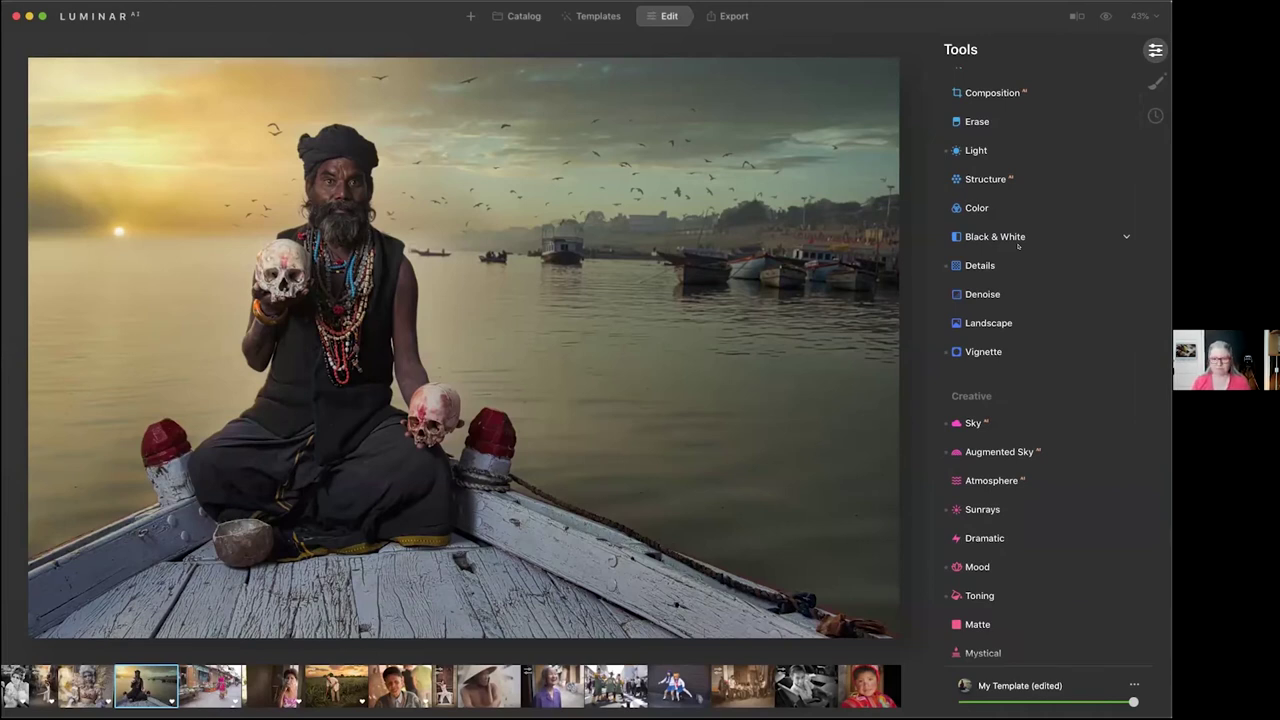
{"action": "key", "text": "super+1"}
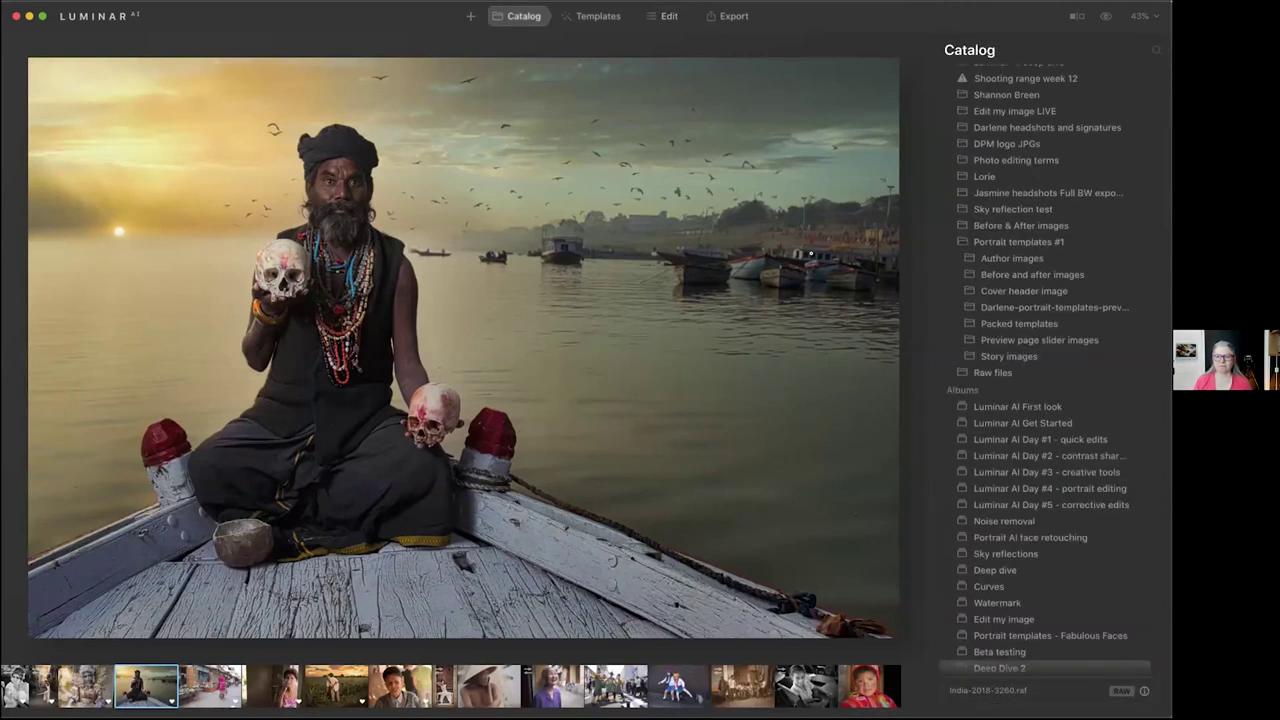
{"action": "double_click", "coordinate": [812, 256]}
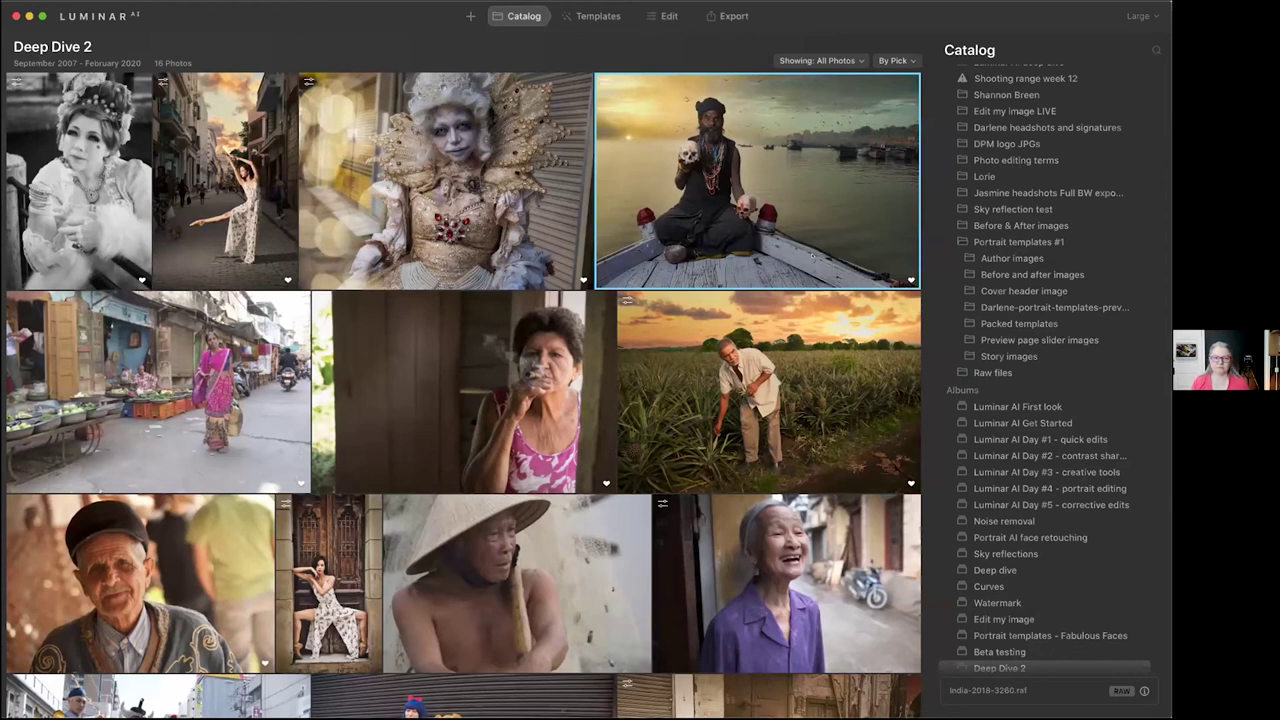
Open the B&W floral-headdress portrait with its B/W IR grainy 3 look in Edit
{"action": "double_click", "coordinate": [78, 180]}
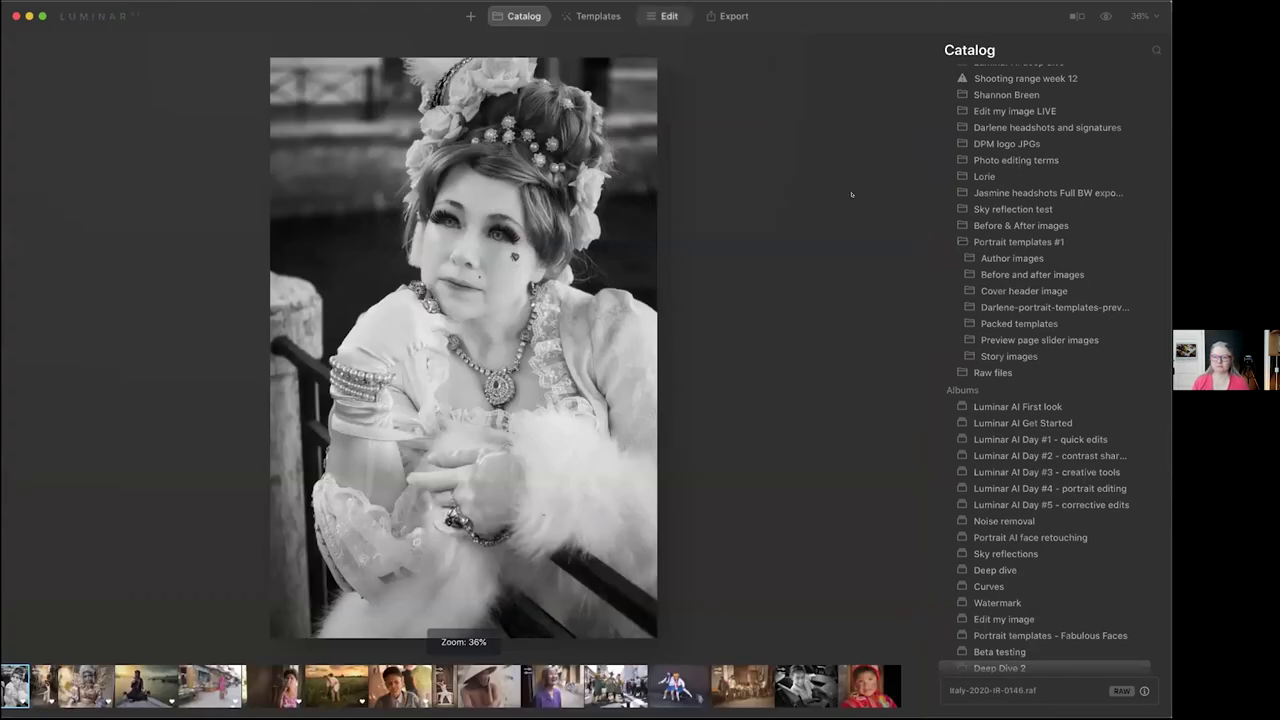
{"action": "key", "text": "e"}
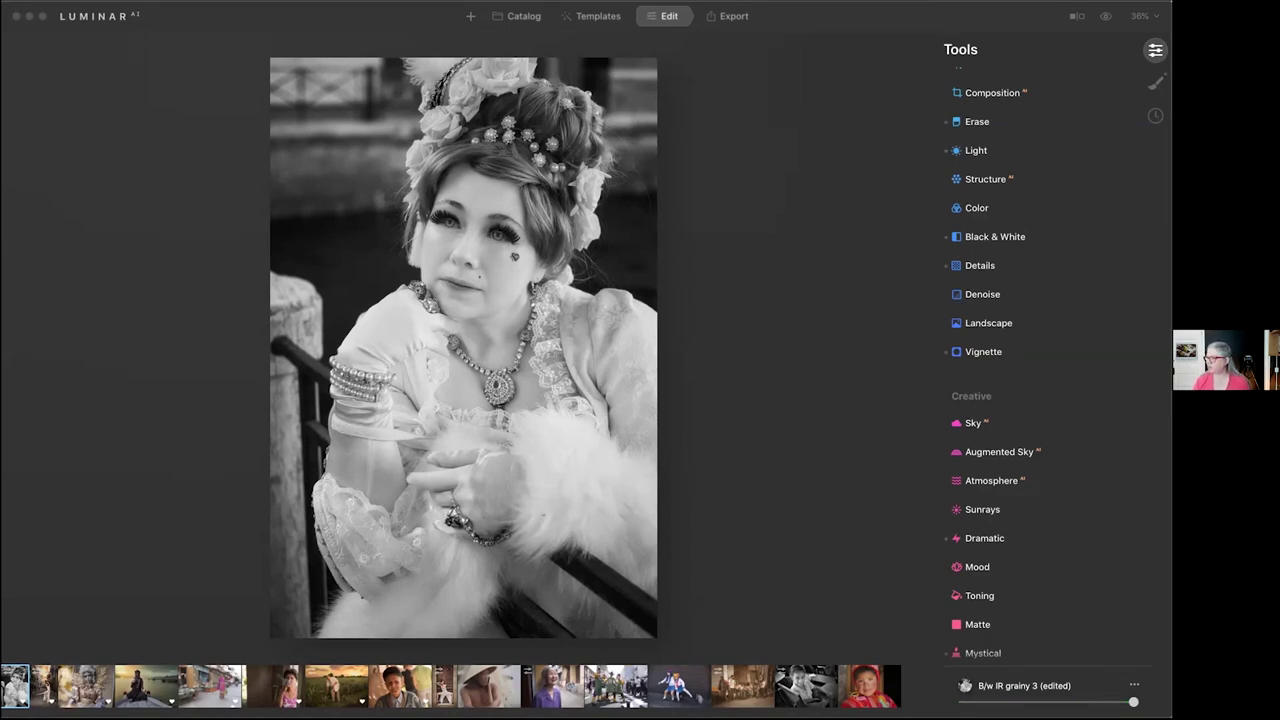
{"action": "left_click", "coordinate": [792, 329]}
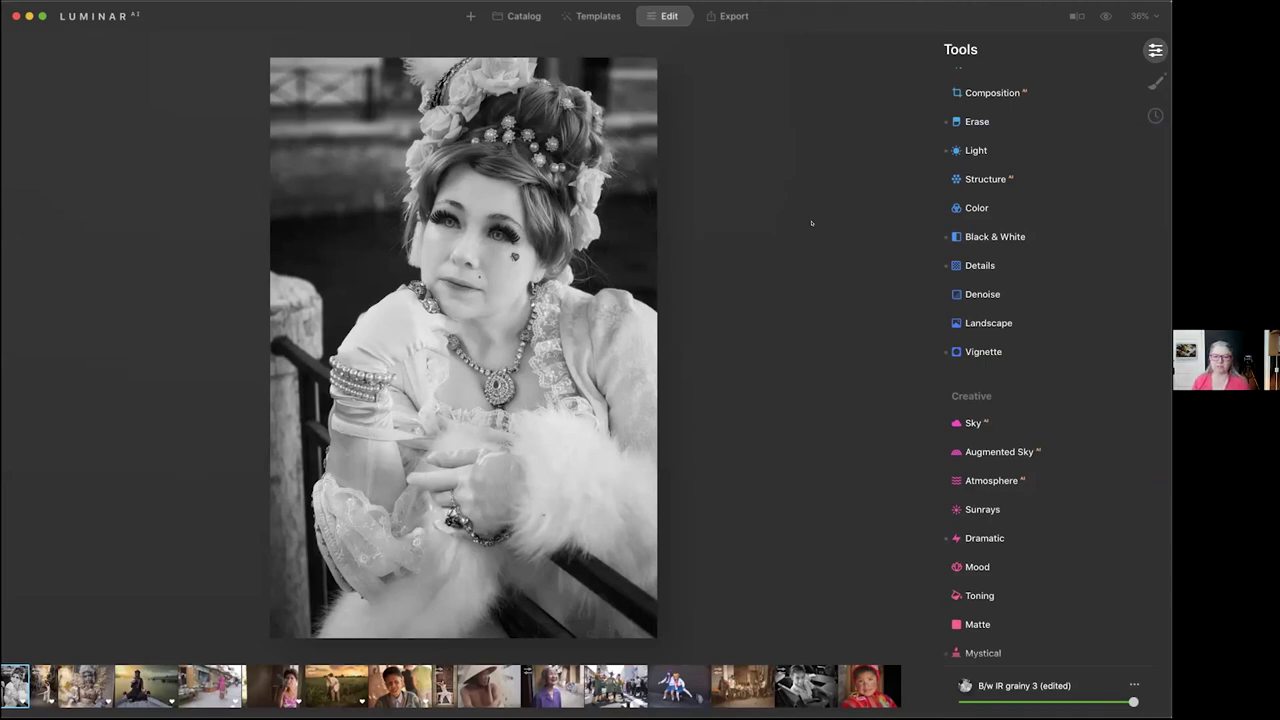
{"action": "key", "text": "backslash"}
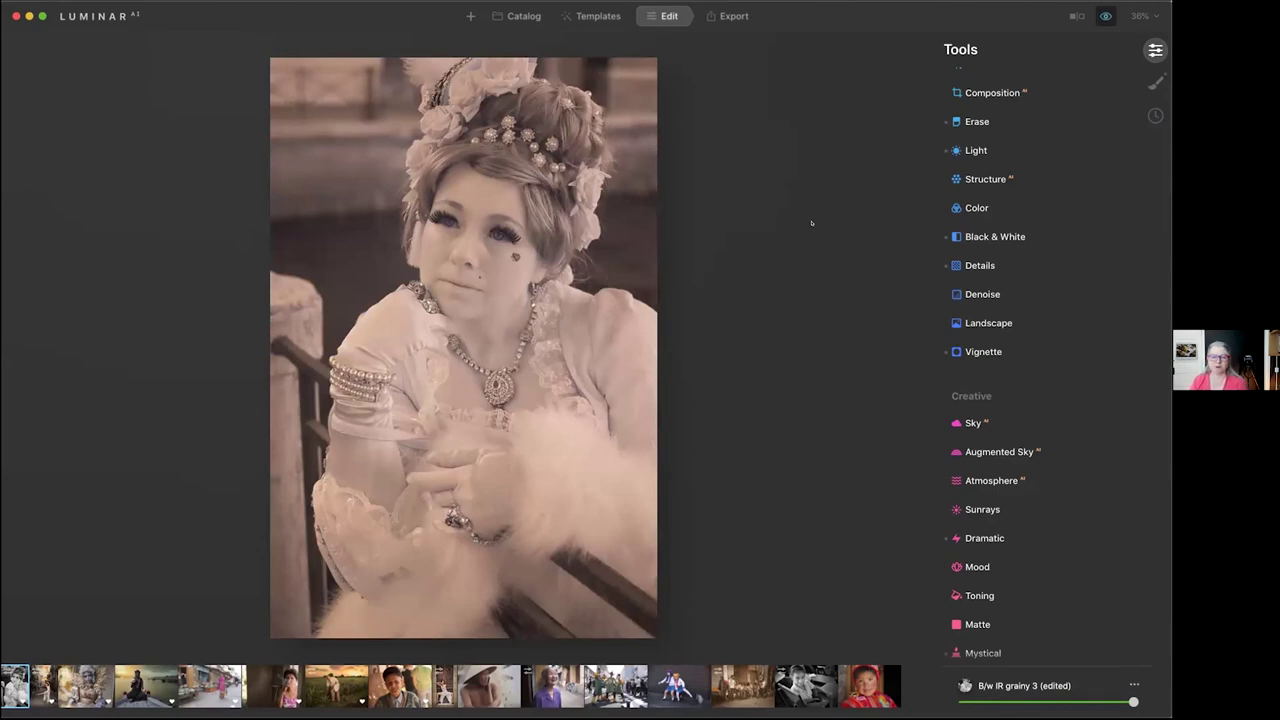
{"action": "key", "text": "backslash"}
{"action": "key", "text": "backslash"}
{"action": "key", "text": "backslash"}
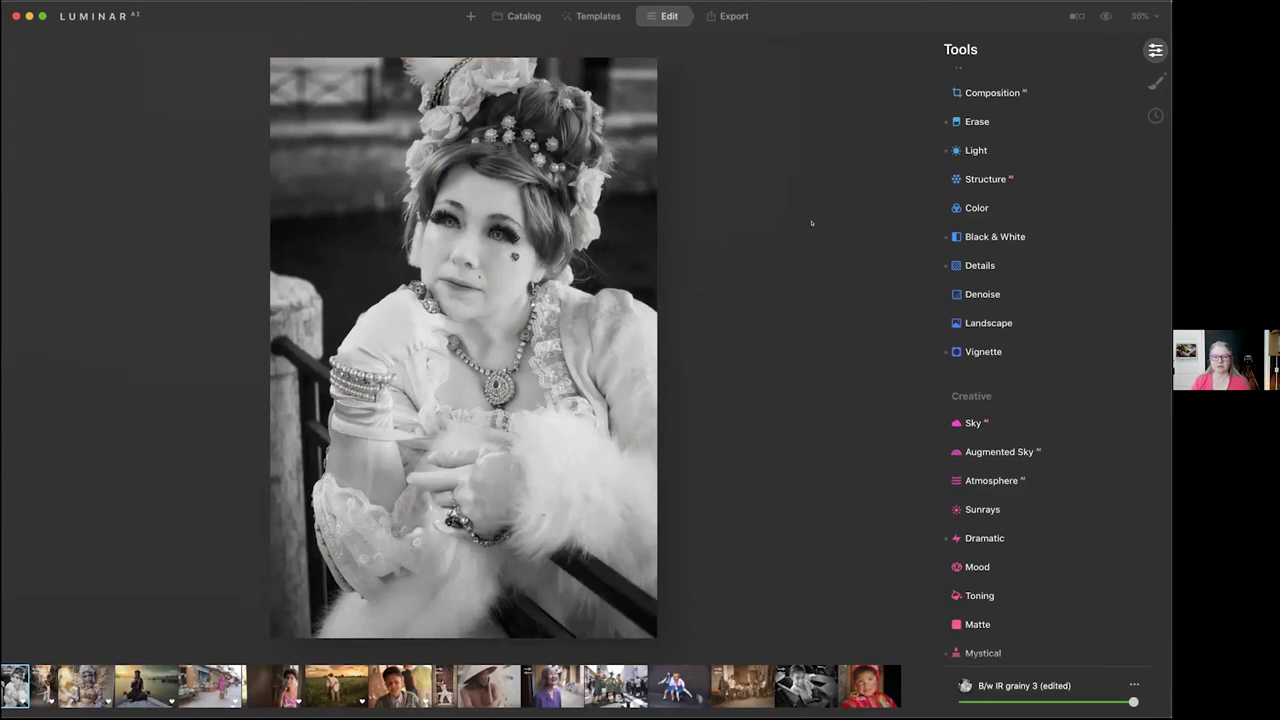
{"action": "key", "text": "backslash"}
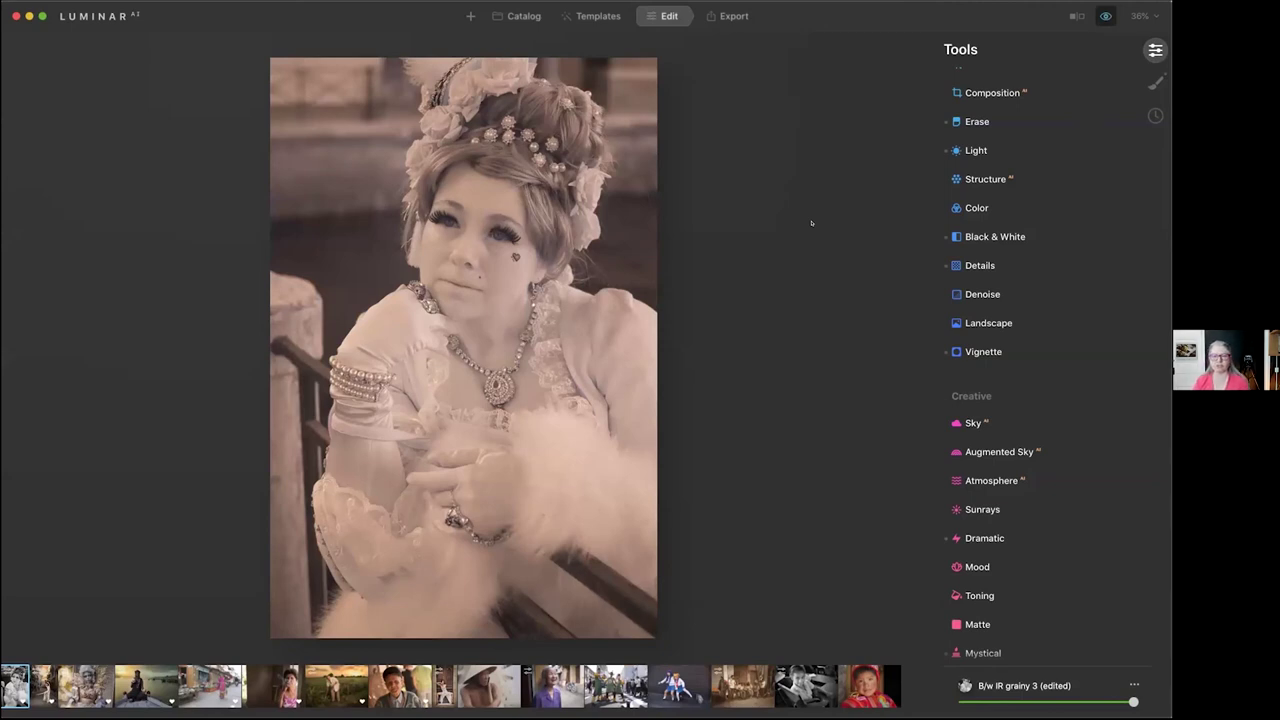
{"action": "key", "text": "backslash"}
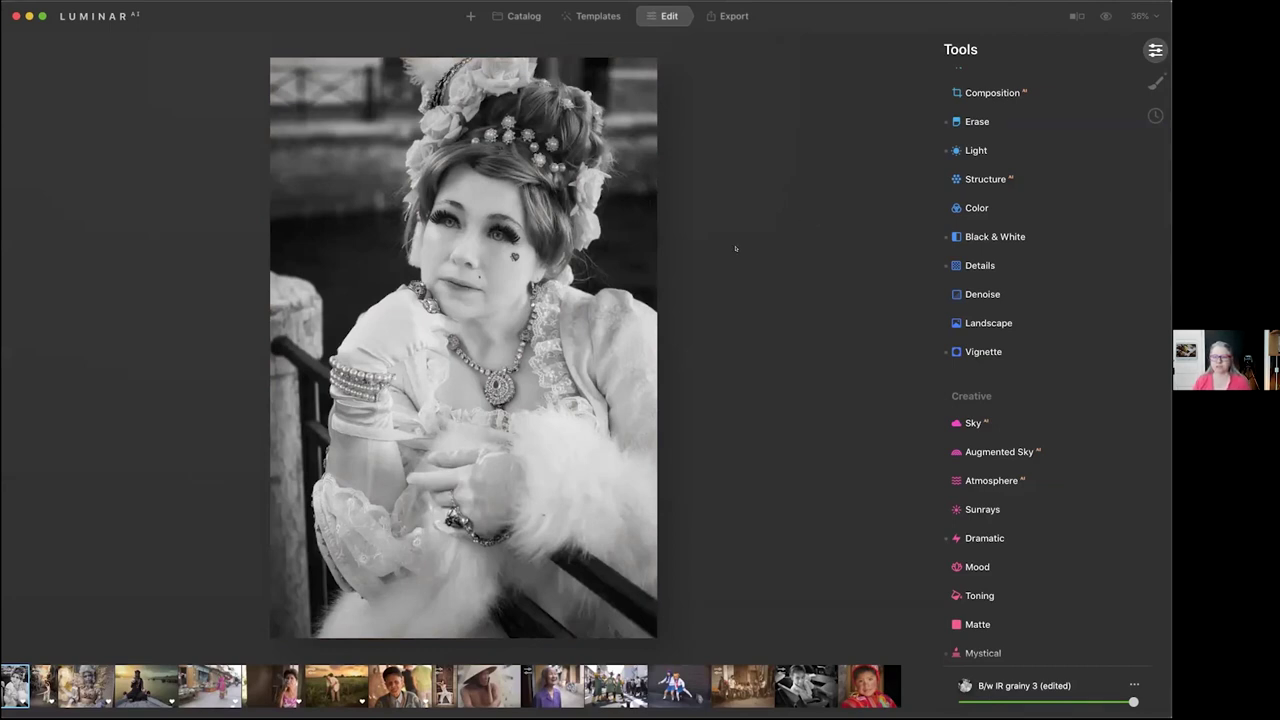
{"action": "scroll", "coordinate": [1021, 340], "scroll_direction": "down", "scroll_amount": 10}
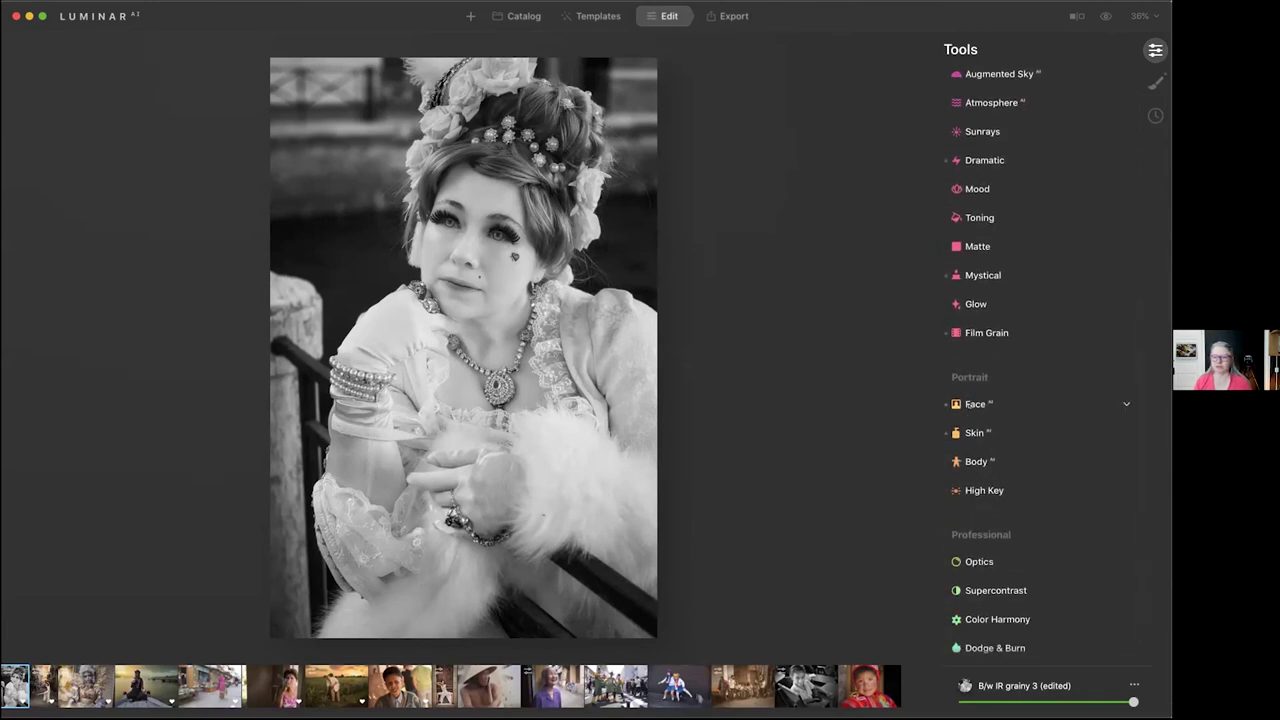
{"action": "left_click", "coordinate": [970, 403]}
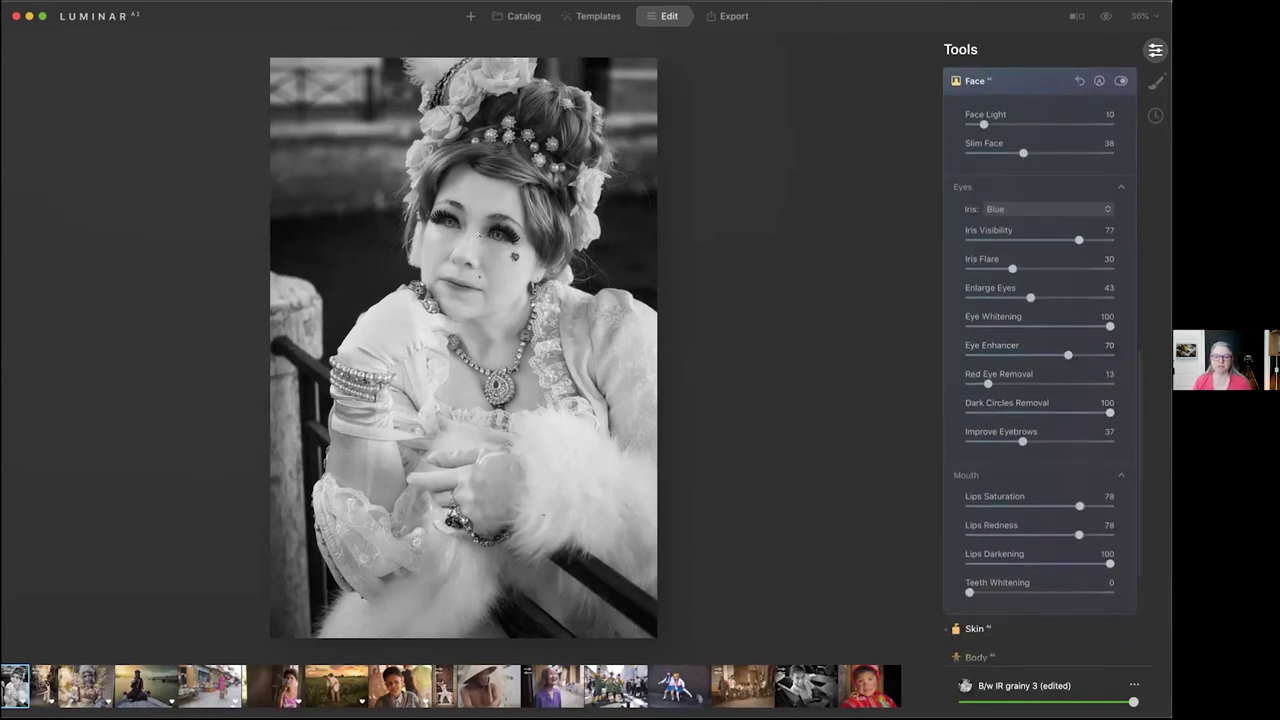
Zoom to 100% on the face, compare with the original, and keep Blue iris after trying Cat
{"action": "key", "text": "z"}
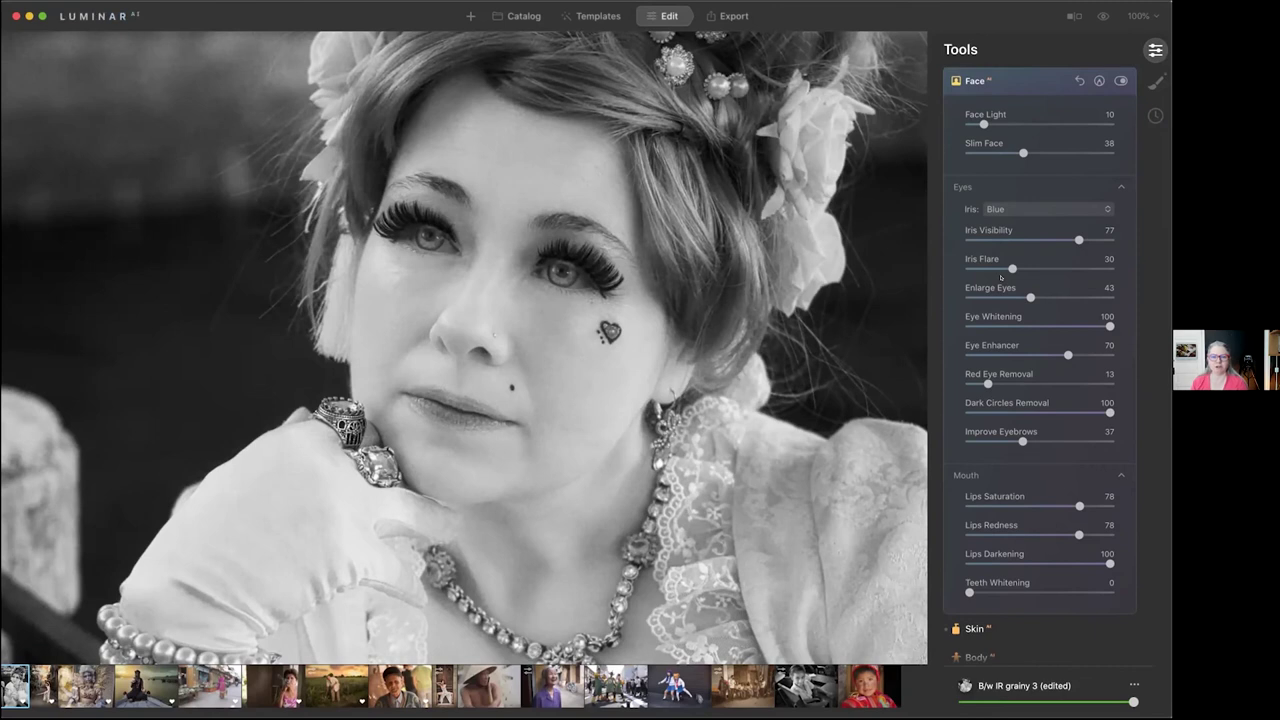
{"action": "key", "text": "backslash"}
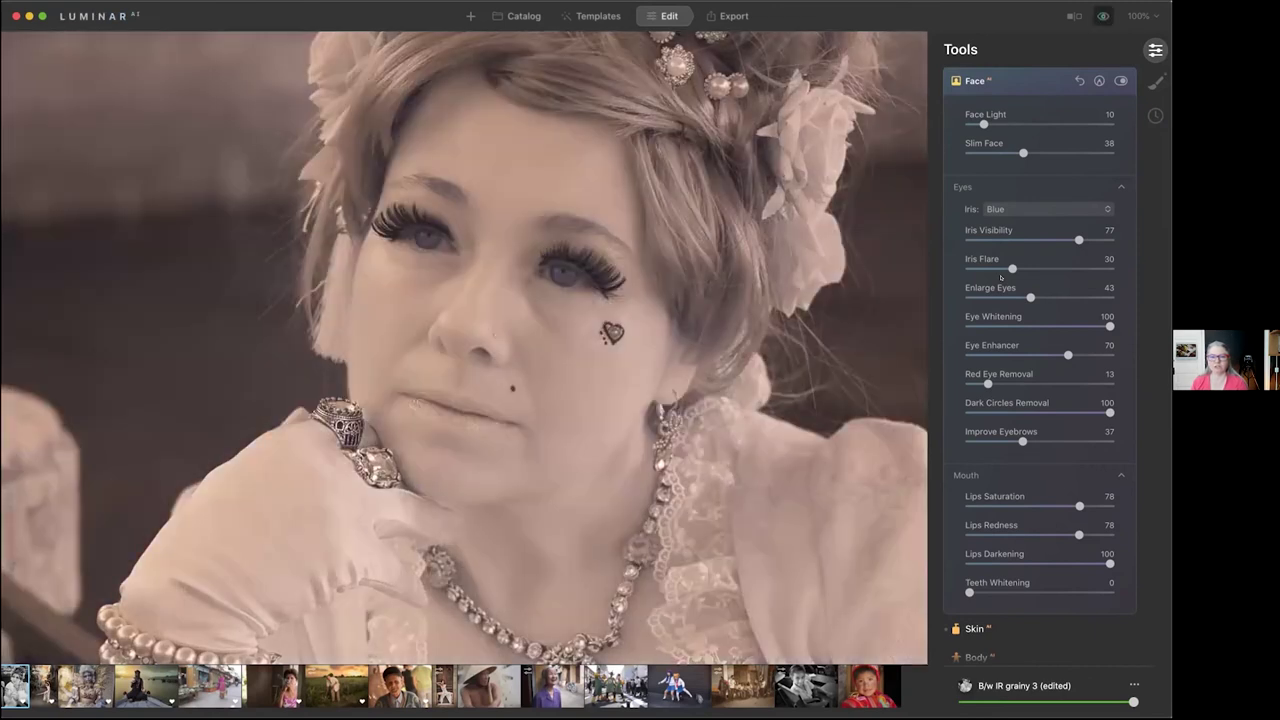
{"action": "key", "text": "backslash"}
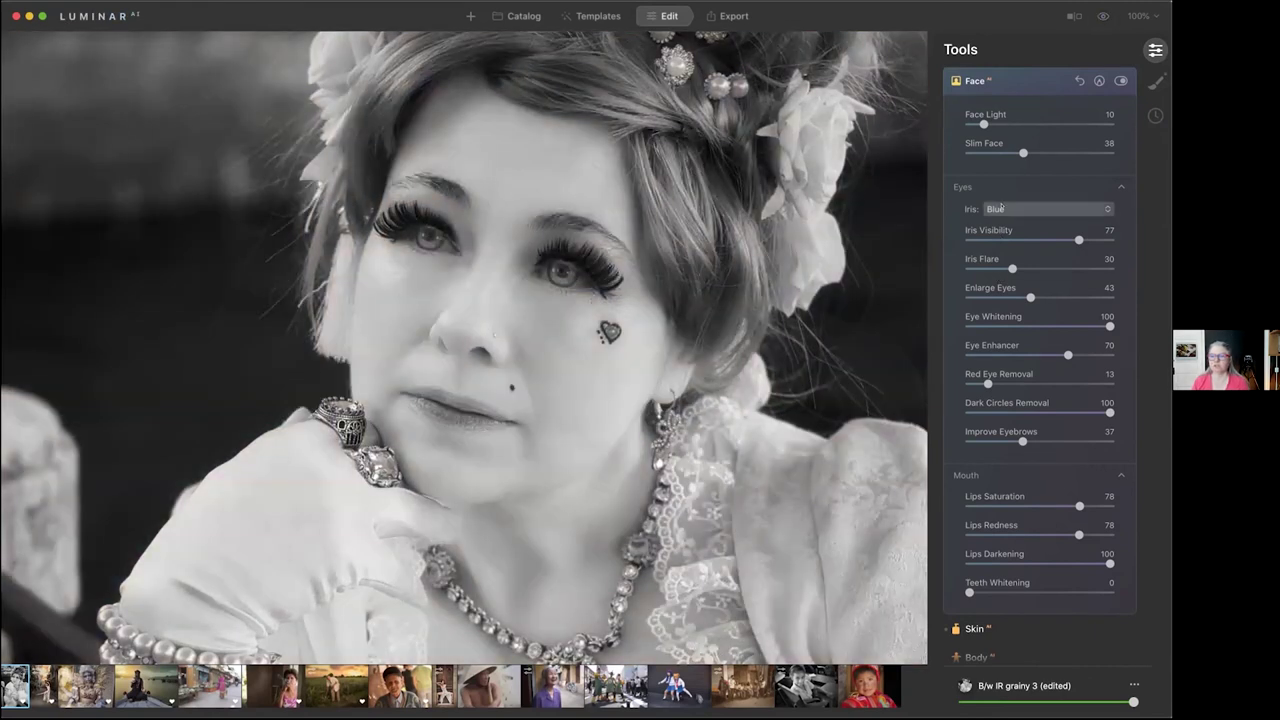
{"action": "left_click", "coordinate": [1001, 209]}
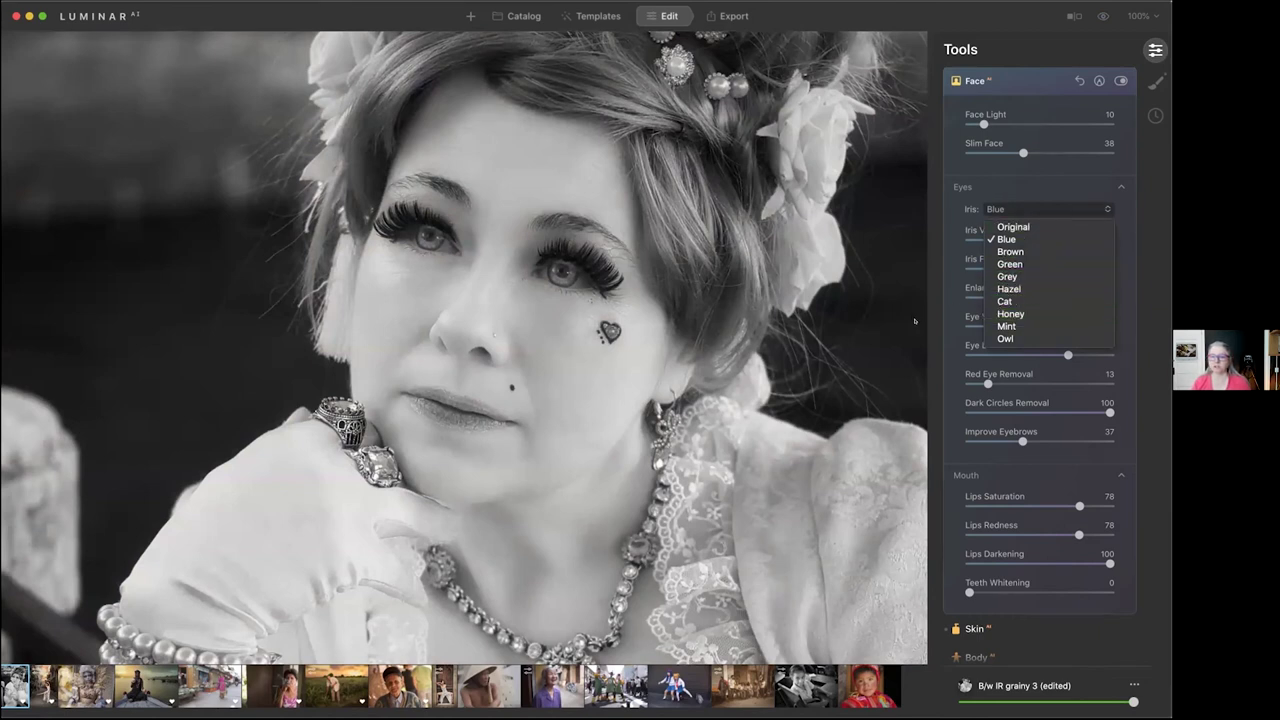
{"action": "left_click", "coordinate": [1004, 301]}
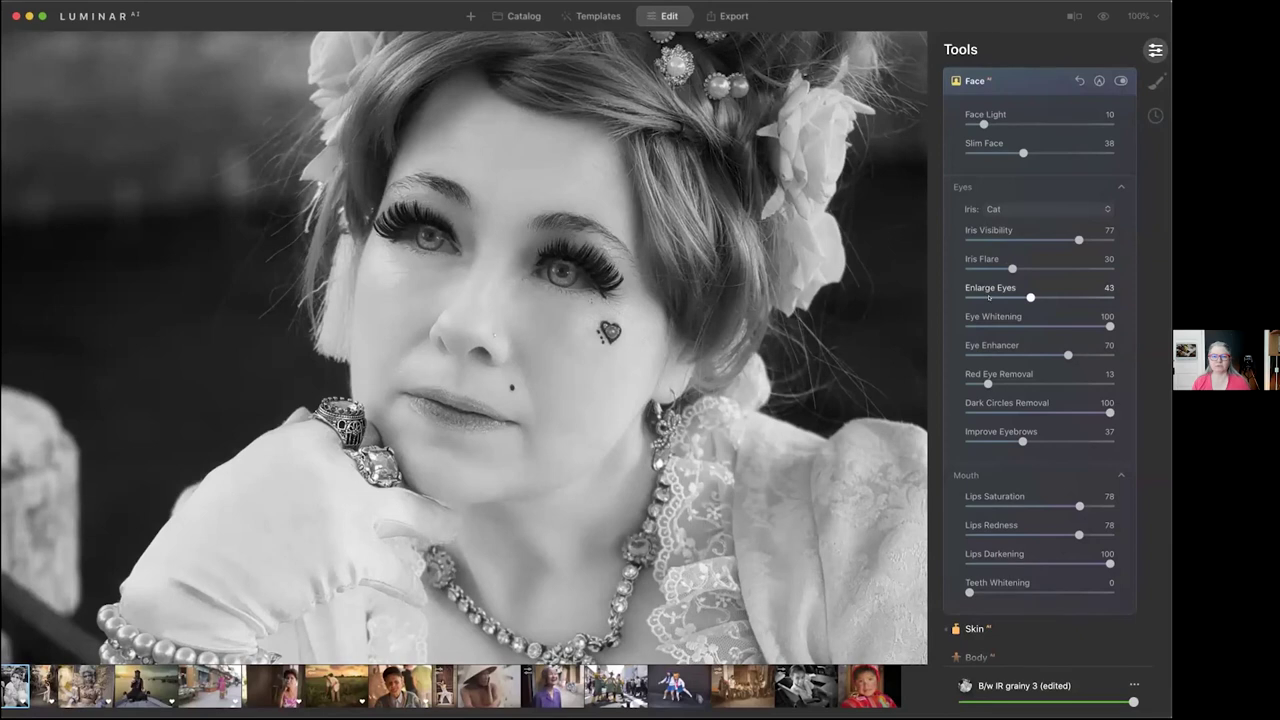
{"action": "left_click", "coordinate": [1010, 207]}
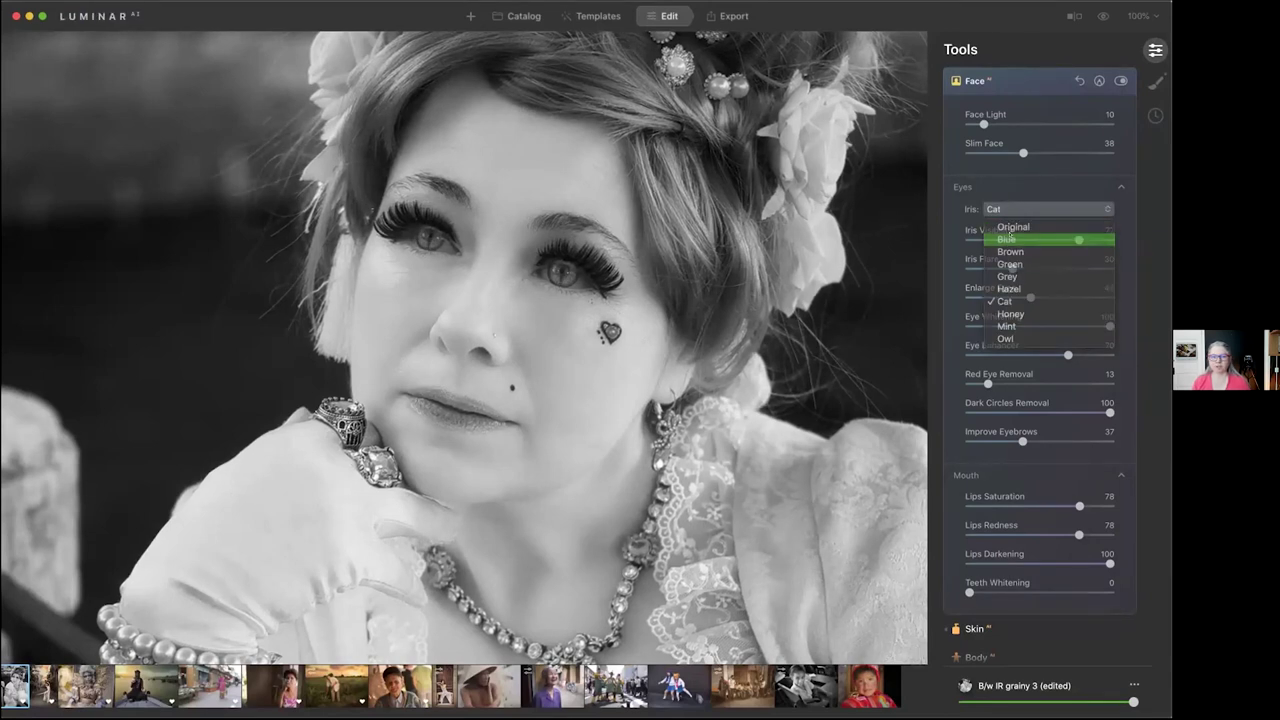
{"action": "left_click", "coordinate": [1007, 239]}
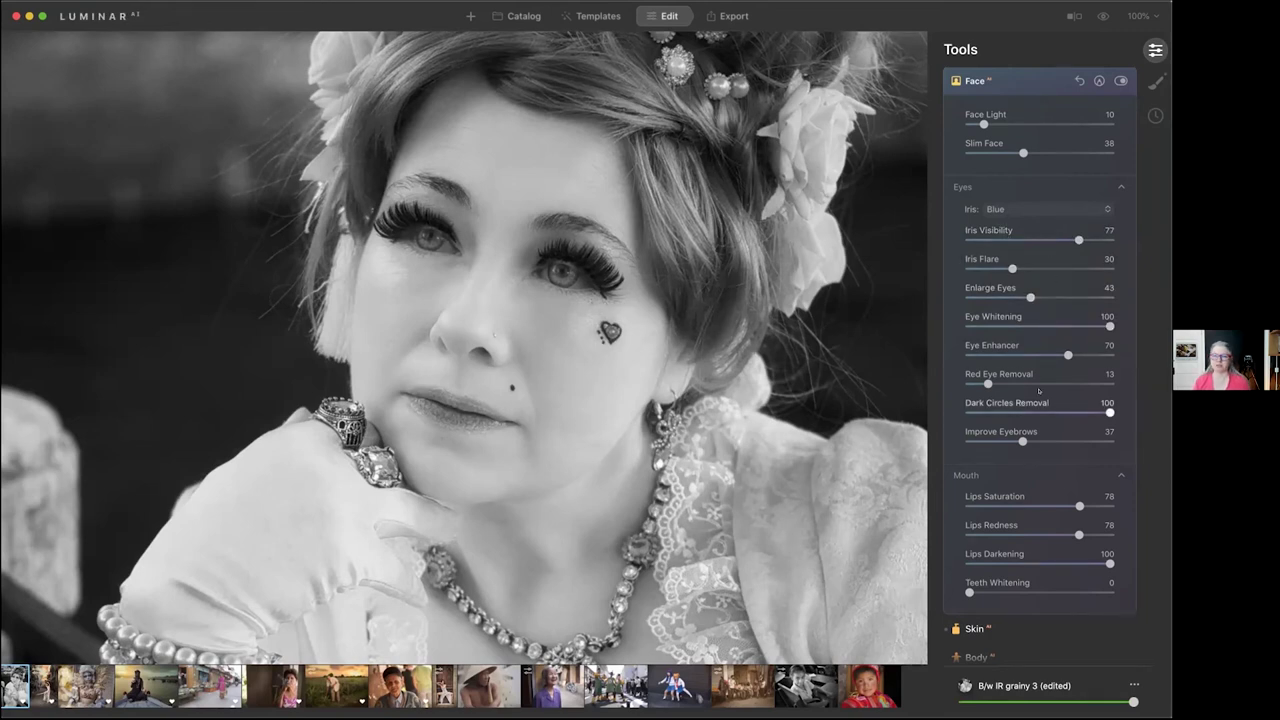
Set Iris Flare to 34 and adjust the lip darkening amount
{"action": "left_click_drag", "start_coordinate": [1029, 265], "coordinate": [1038, 268]}
{"action": "left_click", "coordinate": [1017, 259]}
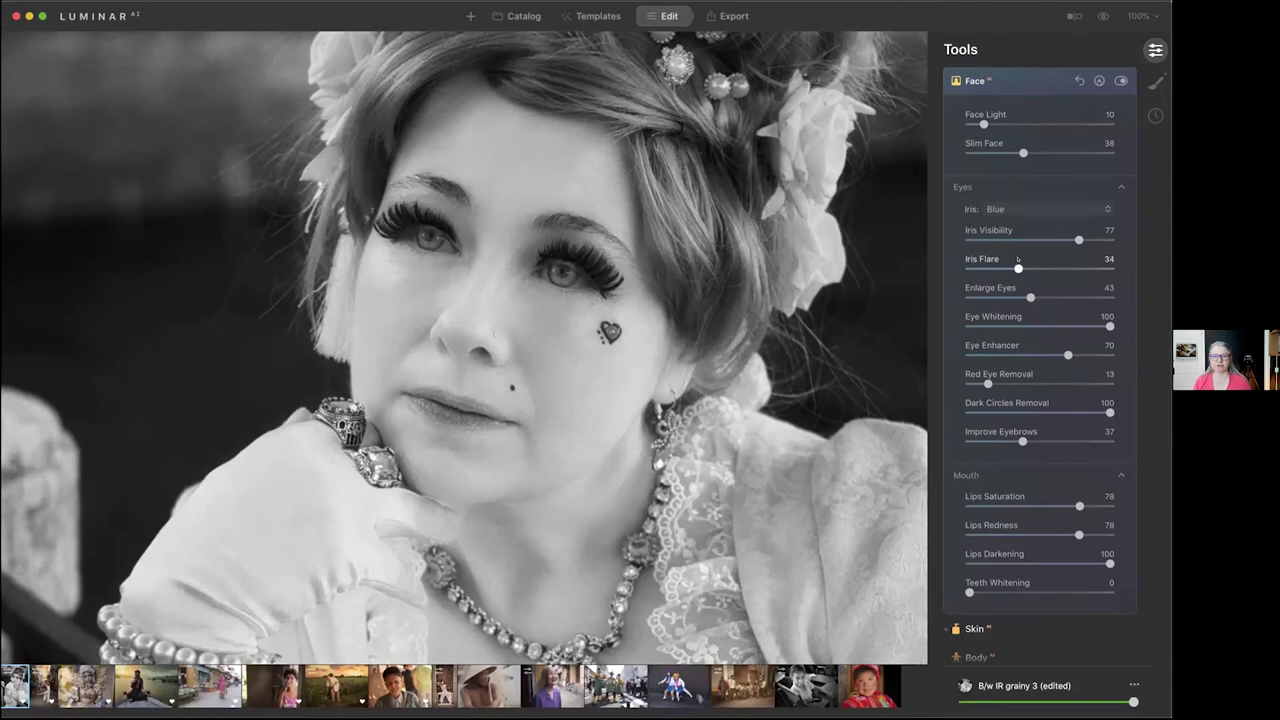
{"action": "scroll", "coordinate": [1060, 400], "scroll_direction": "down", "scroll_amount": 3}
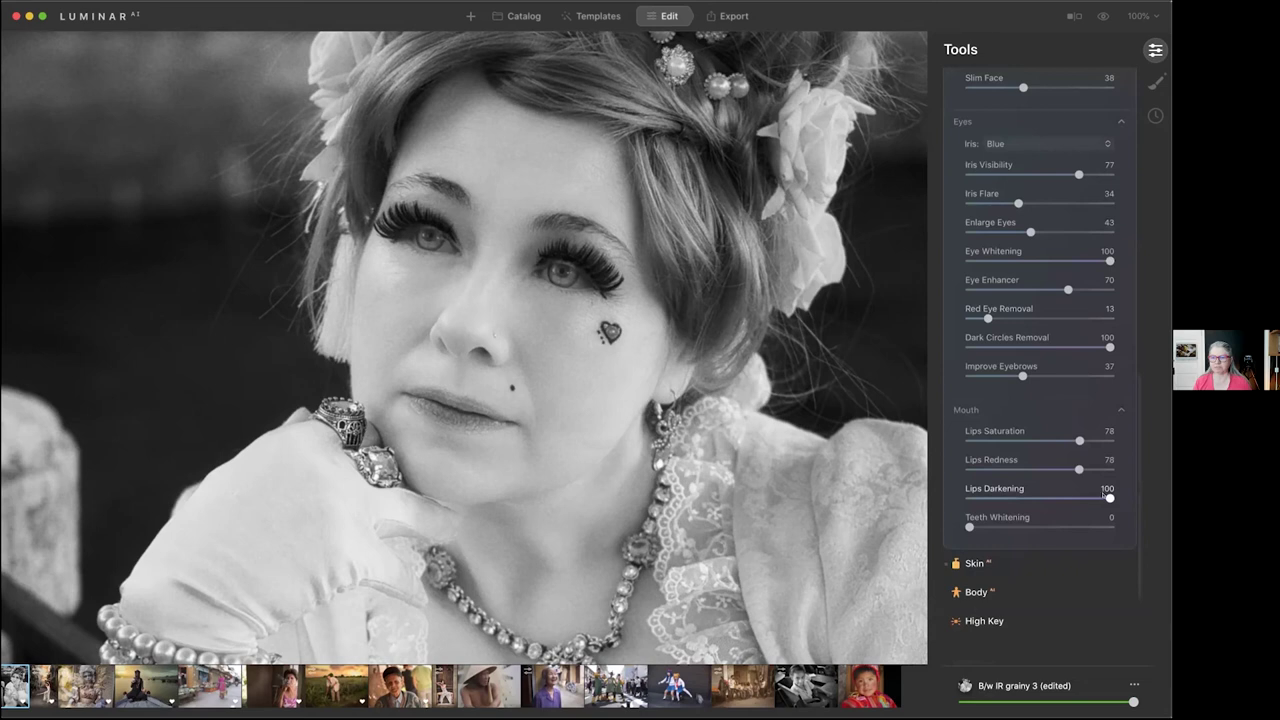
{"action": "left_click_drag", "start_coordinate": [1029, 488], "coordinate": [1110, 497]}
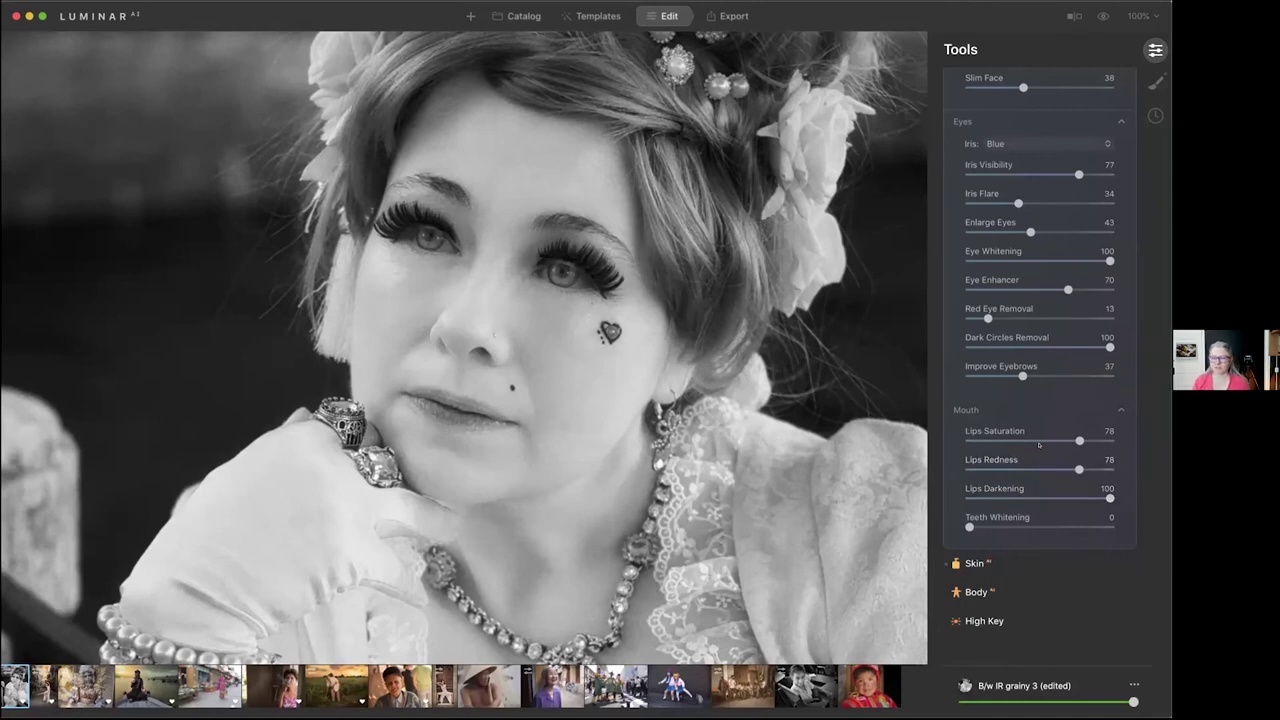
{"action": "scroll", "coordinate": [1039, 444], "scroll_direction": "up", "scroll_amount": 5}
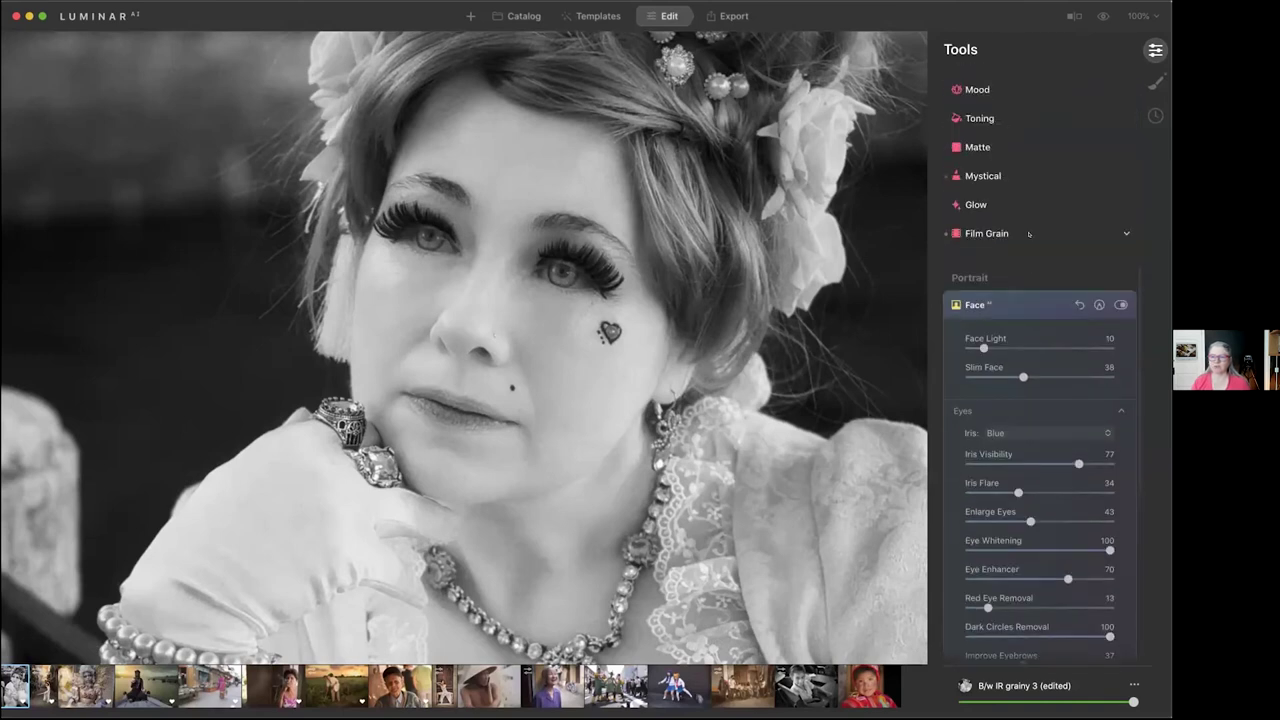
In Film Grain's Size & Roughness section, raise the grain Amount from 15 to 27
{"action": "left_click", "coordinate": [1029, 234]}
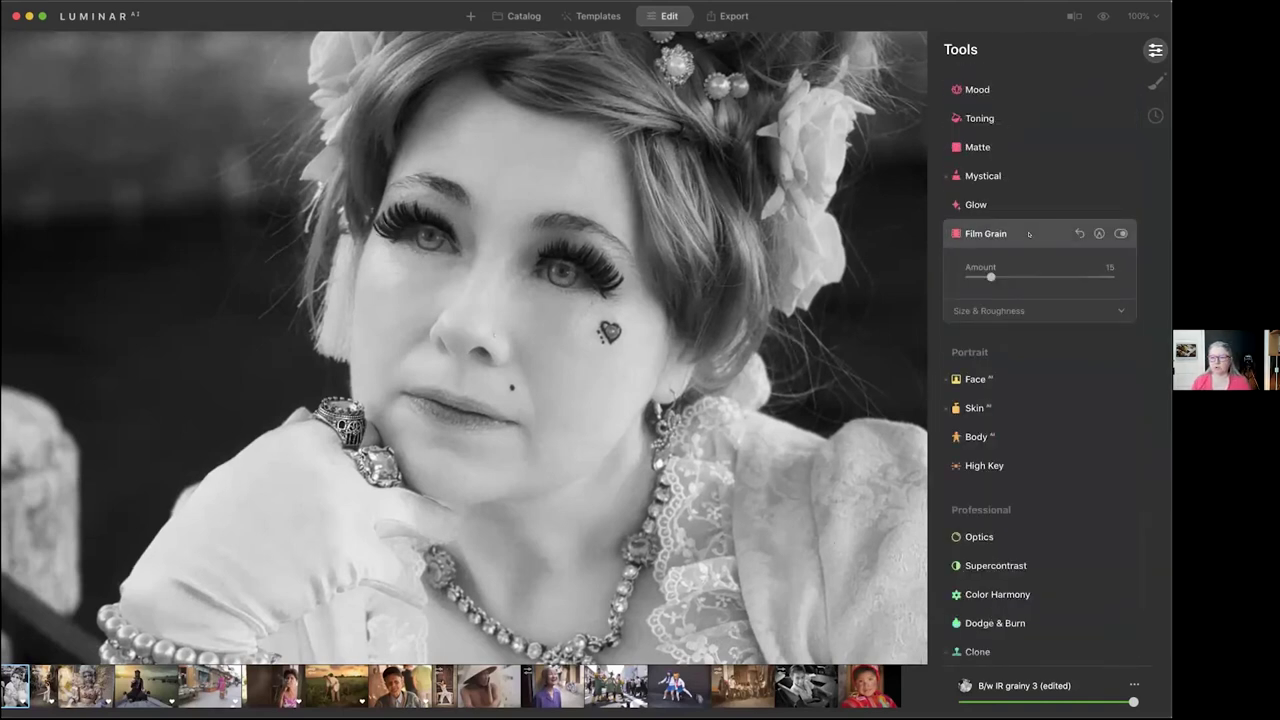
{"action": "left_click", "coordinate": [979, 318]}
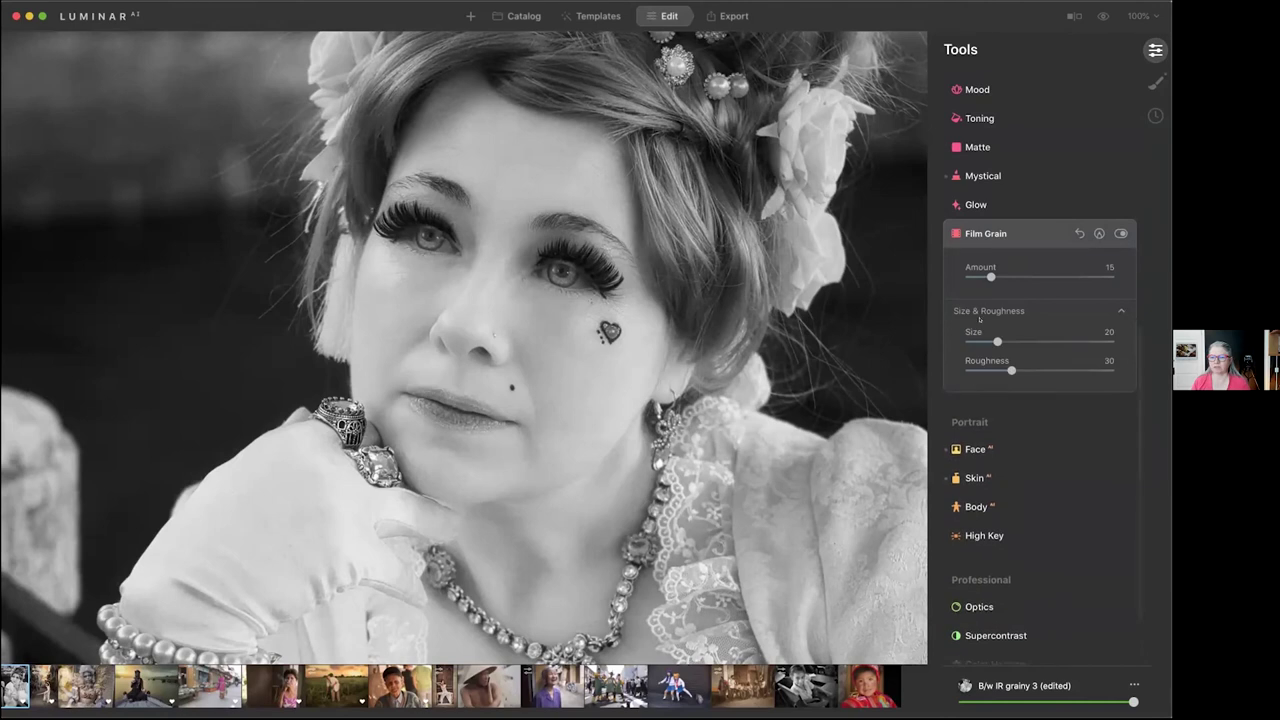
{"action": "left_click", "coordinate": [1008, 277]}
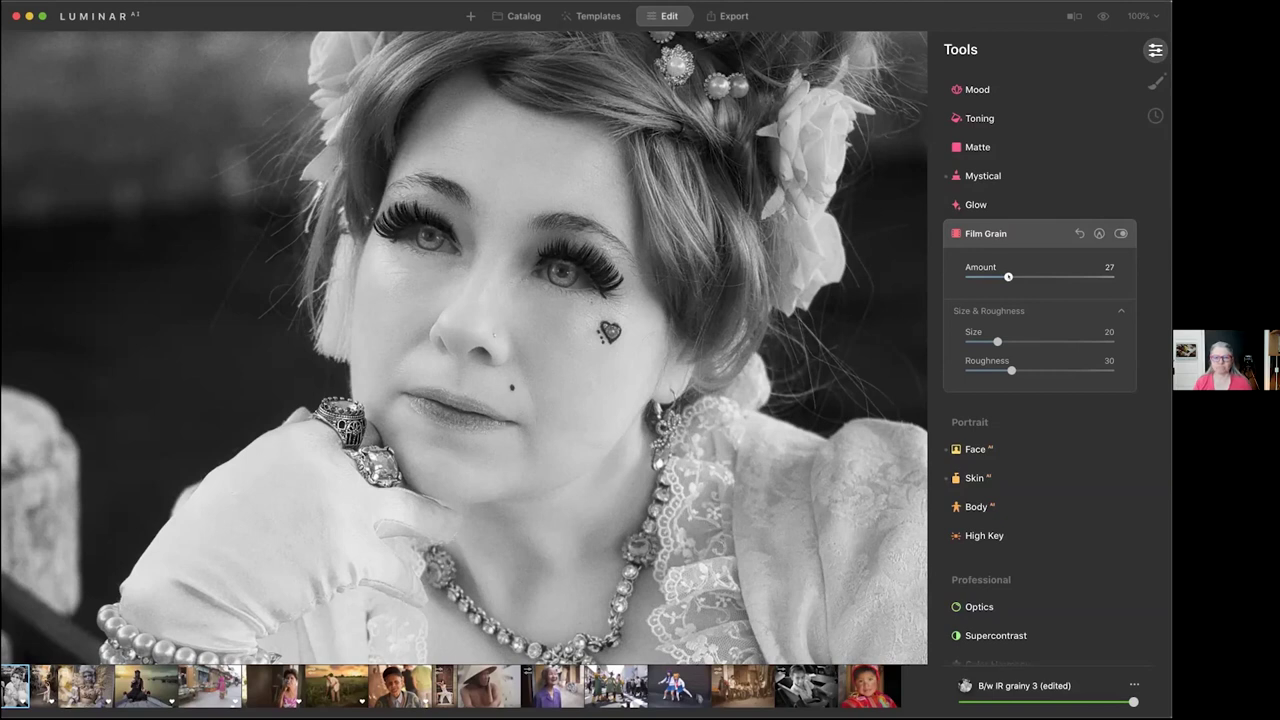
{"action": "scroll", "coordinate": [1008, 276], "scroll_direction": "up", "scroll_amount": 10}
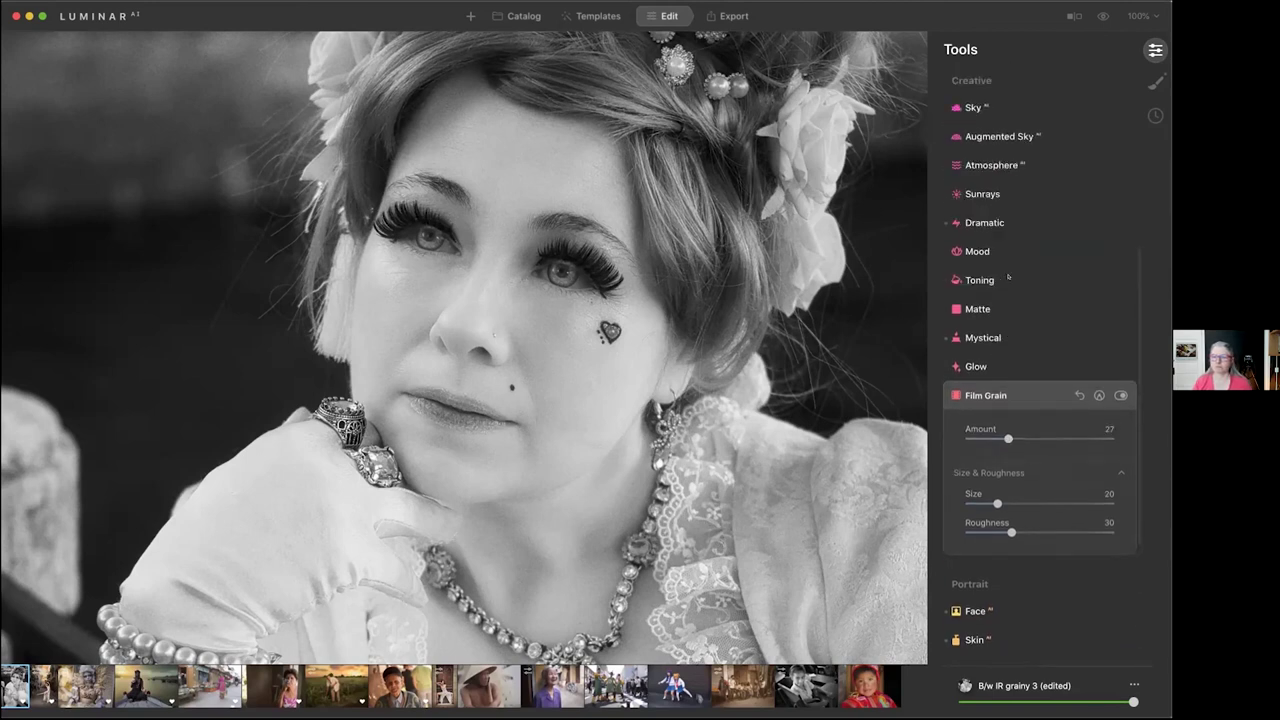
{"action": "scroll", "coordinate": [1008, 276], "scroll_direction": "up", "scroll_amount": 5}
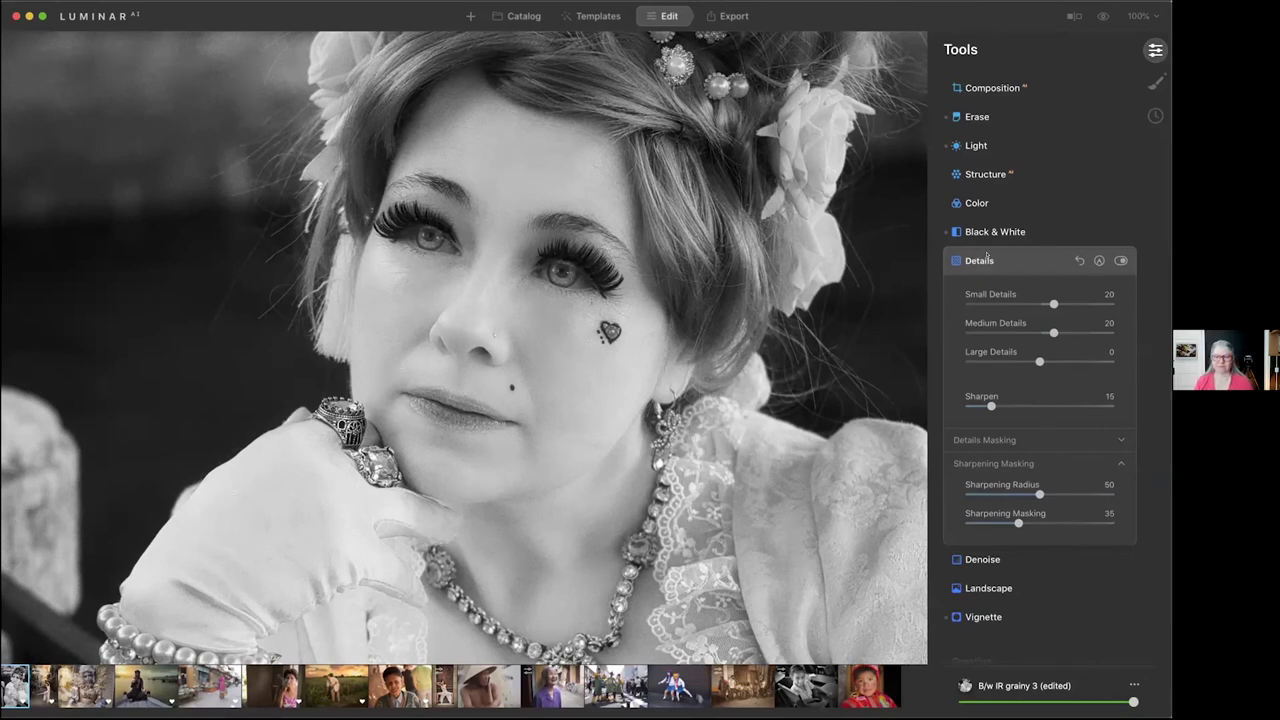
Switch back to the Catalog's Deep Dive 2 grid with the G shortcut
{"action": "key", "text": "g"}
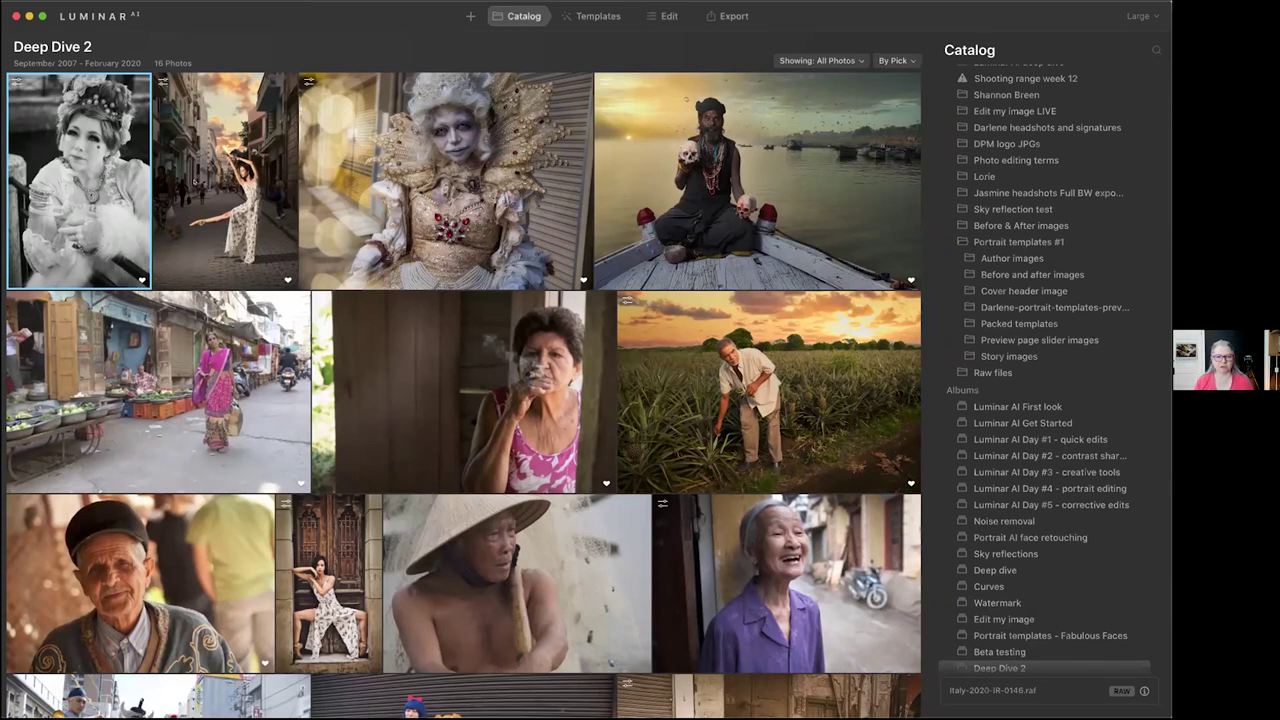
Open the cigar-smoking woman's portrait from the filmstrip and show My Templates
{"action": "scroll", "coordinate": [465, 395], "scroll_direction": "down", "scroll_amount": 4}
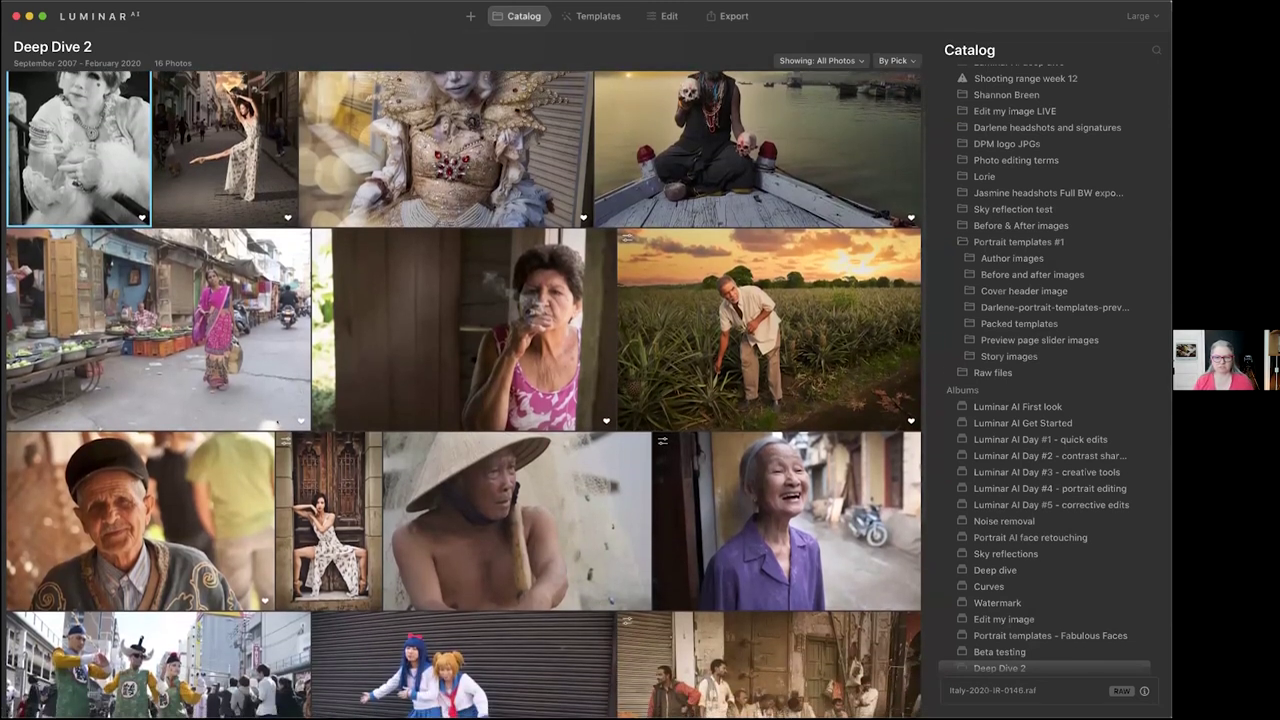
{"action": "scroll", "coordinate": [158, 520], "scroll_direction": "down", "scroll_amount": 5}
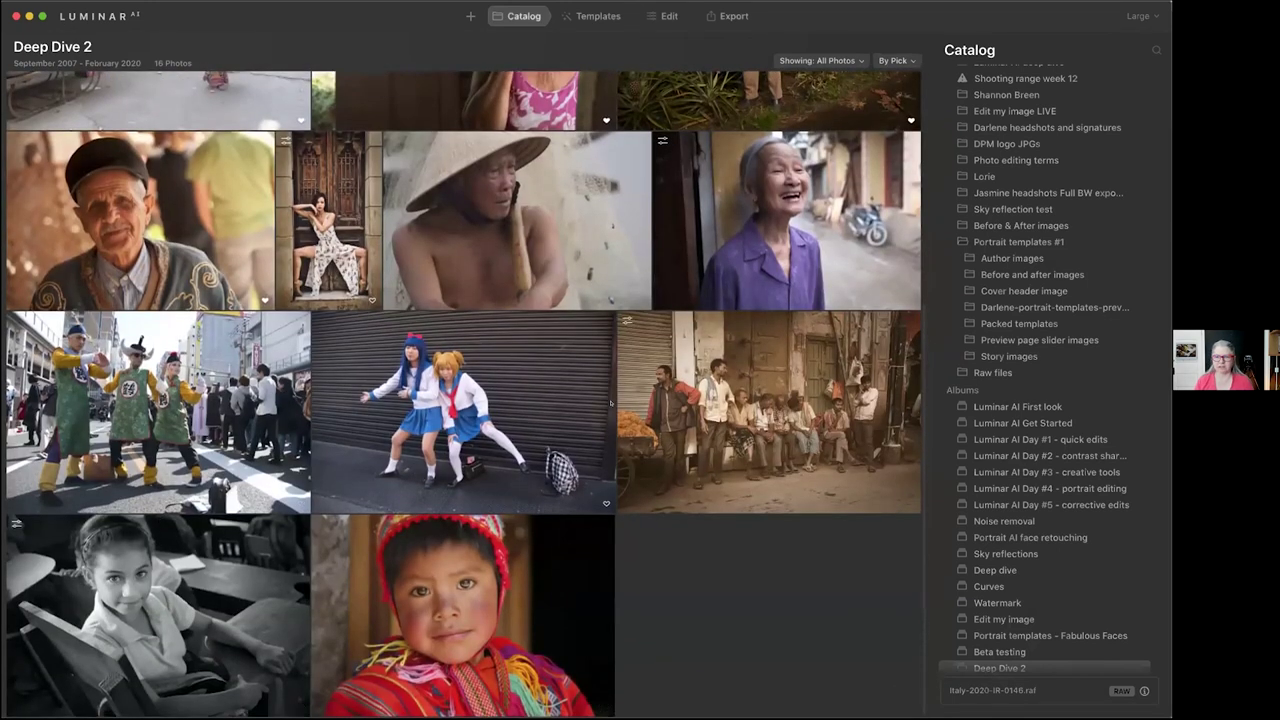
{"action": "double_click", "coordinate": [693, 401]}
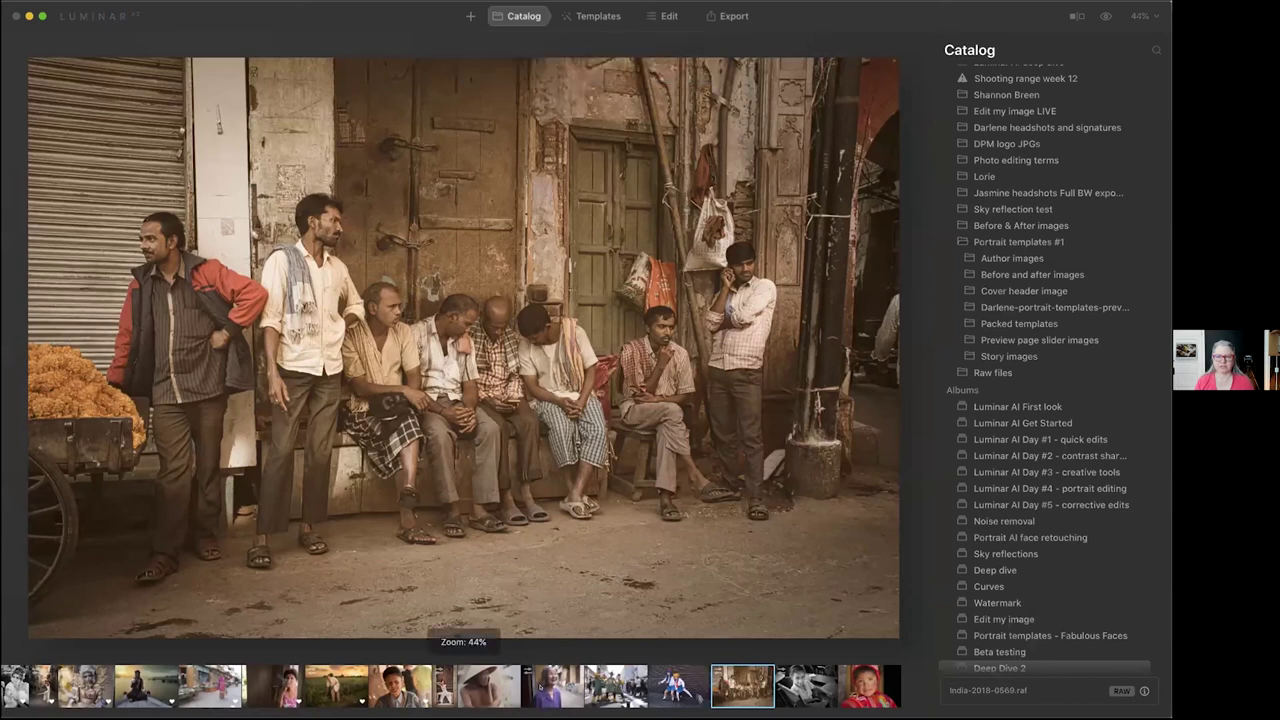
{"action": "left_click", "coordinate": [540, 687]}
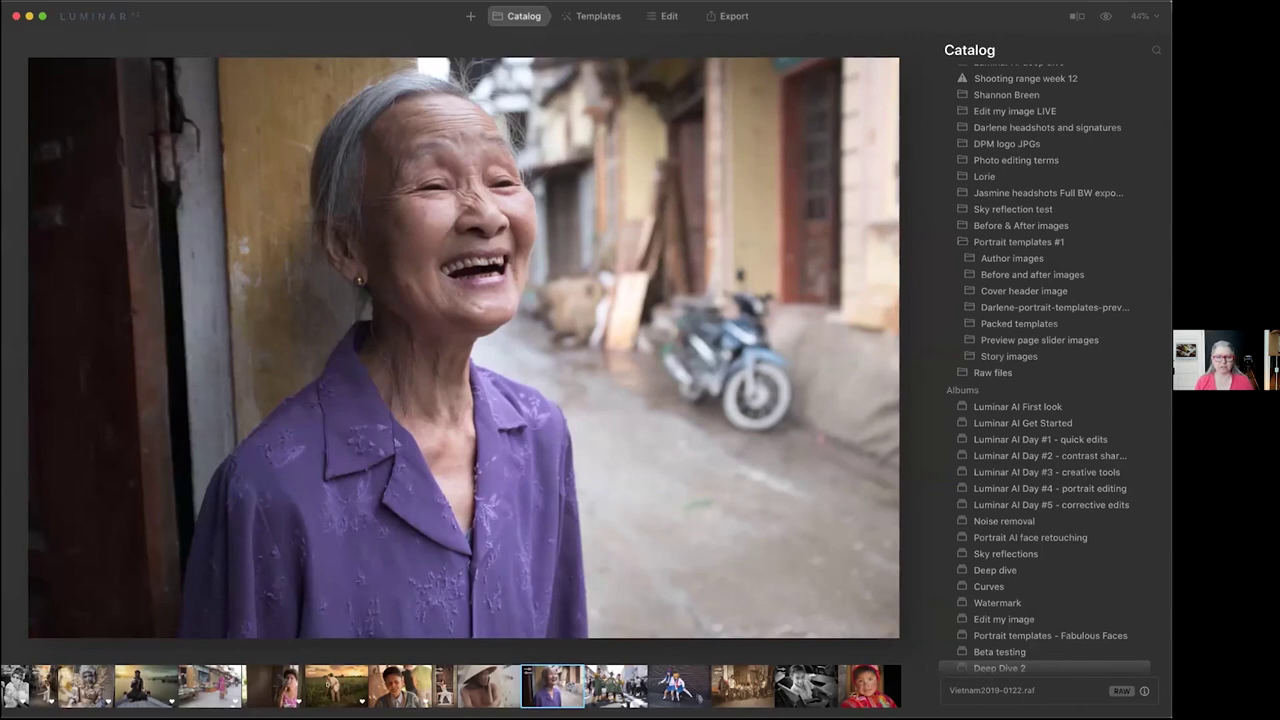
{"action": "left_click", "coordinate": [266, 684]}
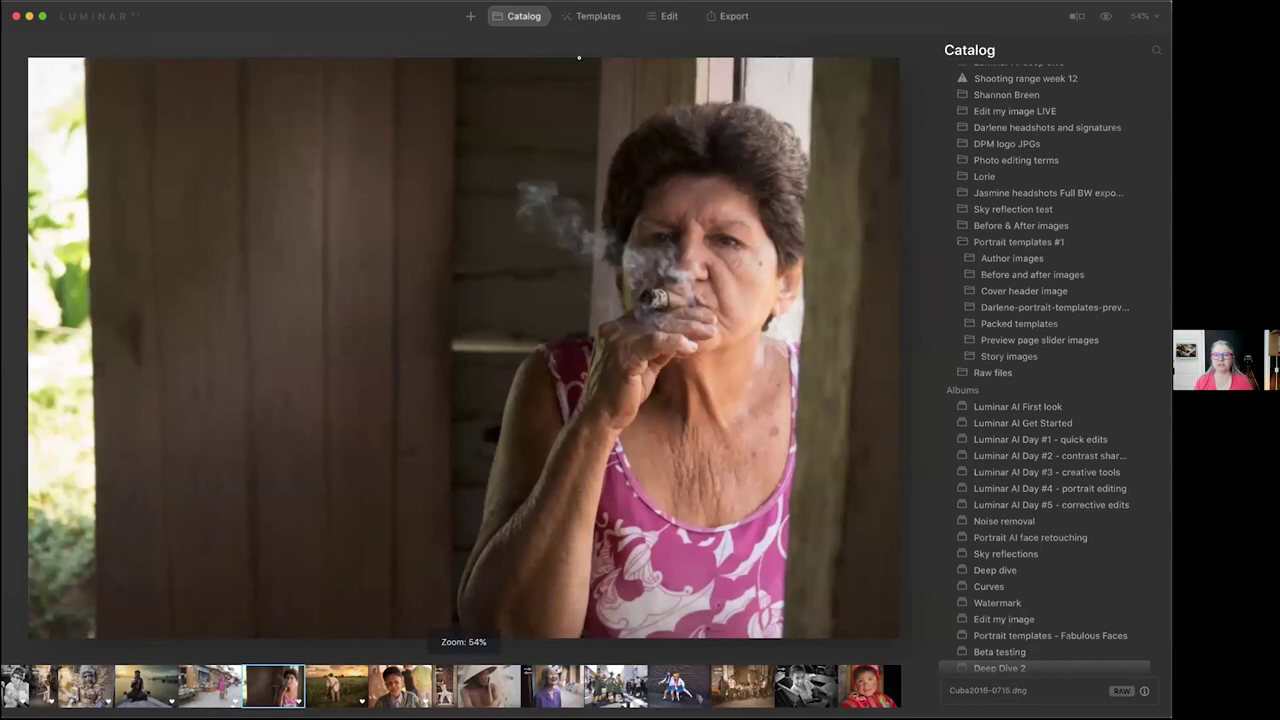
{"action": "left_click", "coordinate": [591, 10]}
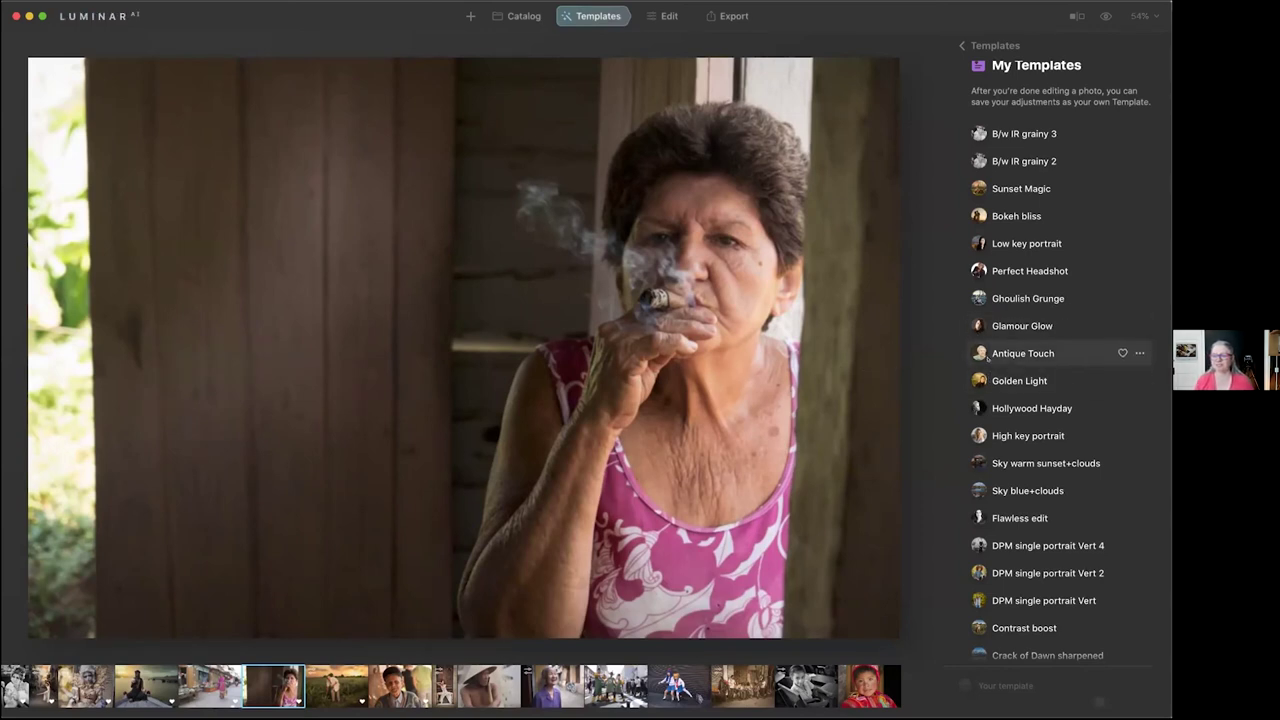
Apply the Antique Touch template from My Templates to the cigar-smoking portrait
{"action": "left_click", "coordinate": [1030, 353]}
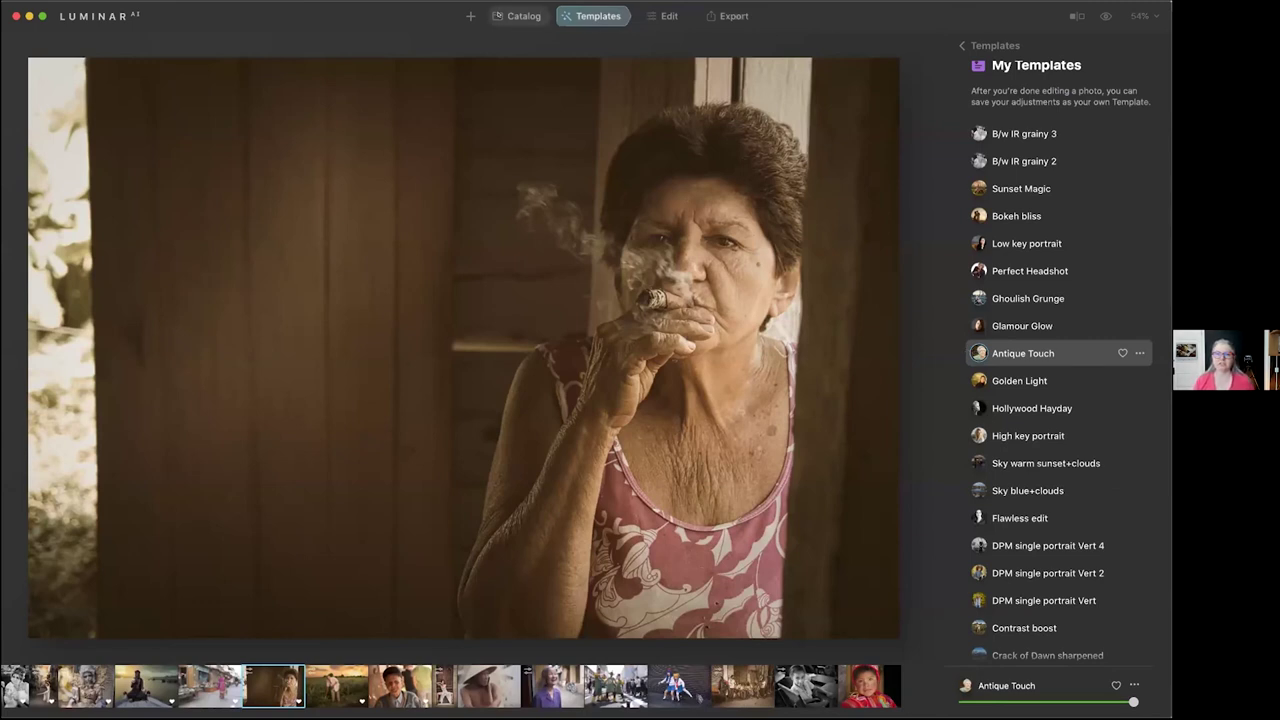
Go back to the Deep Dive 2 catalog grid
{"action": "left_click", "coordinate": [520, 16]}
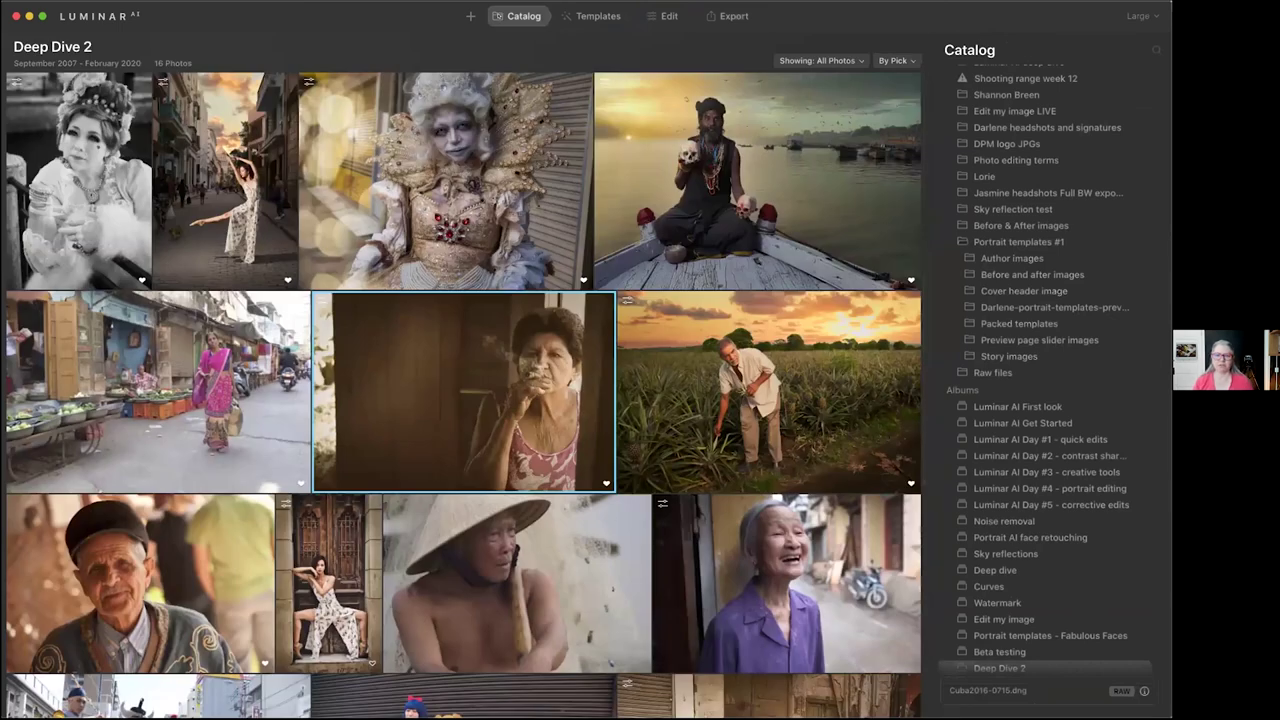
{"action": "left_click", "coordinate": [821, 165]}
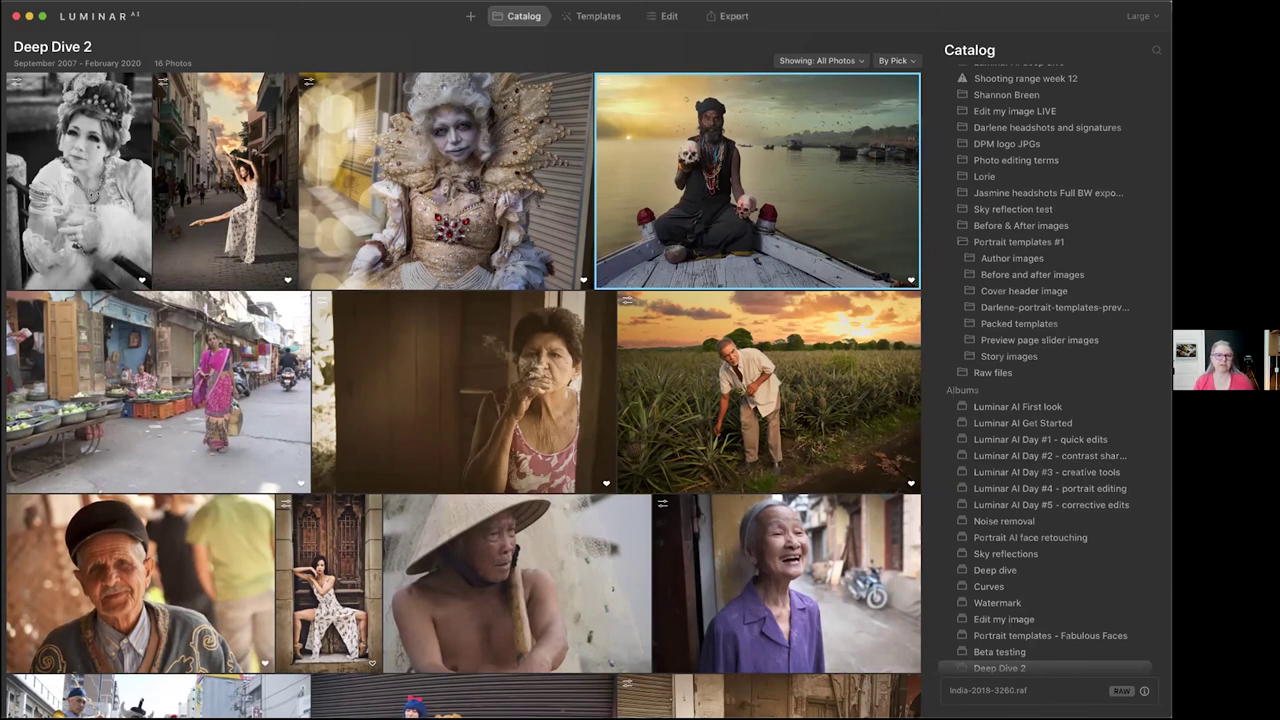
{"action": "double_click", "coordinate": [57, 184]}
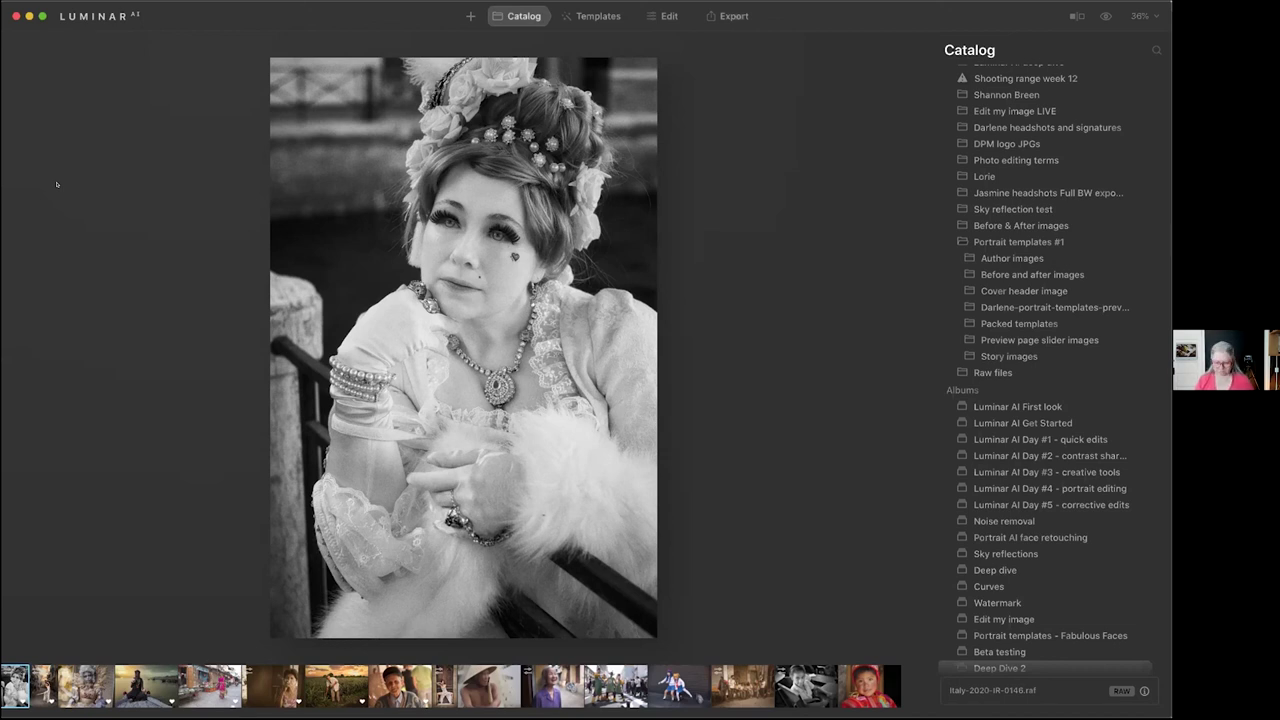
{"action": "key", "text": "Escape"}
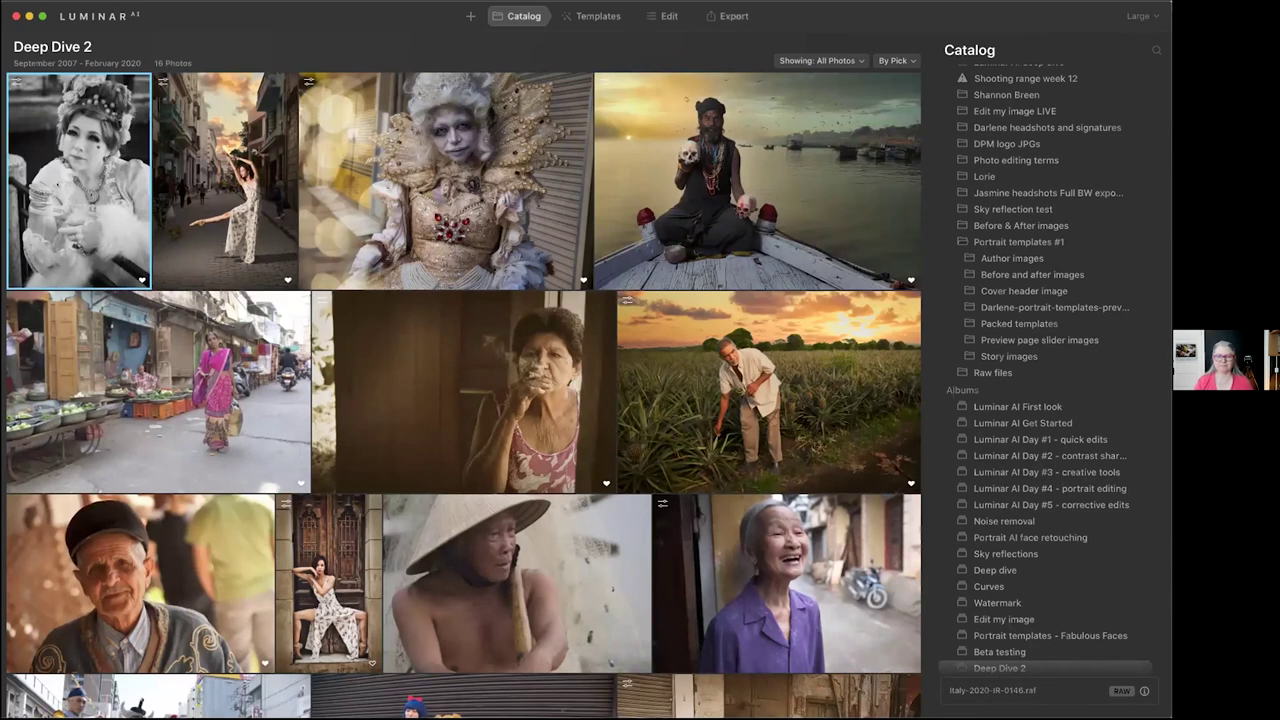